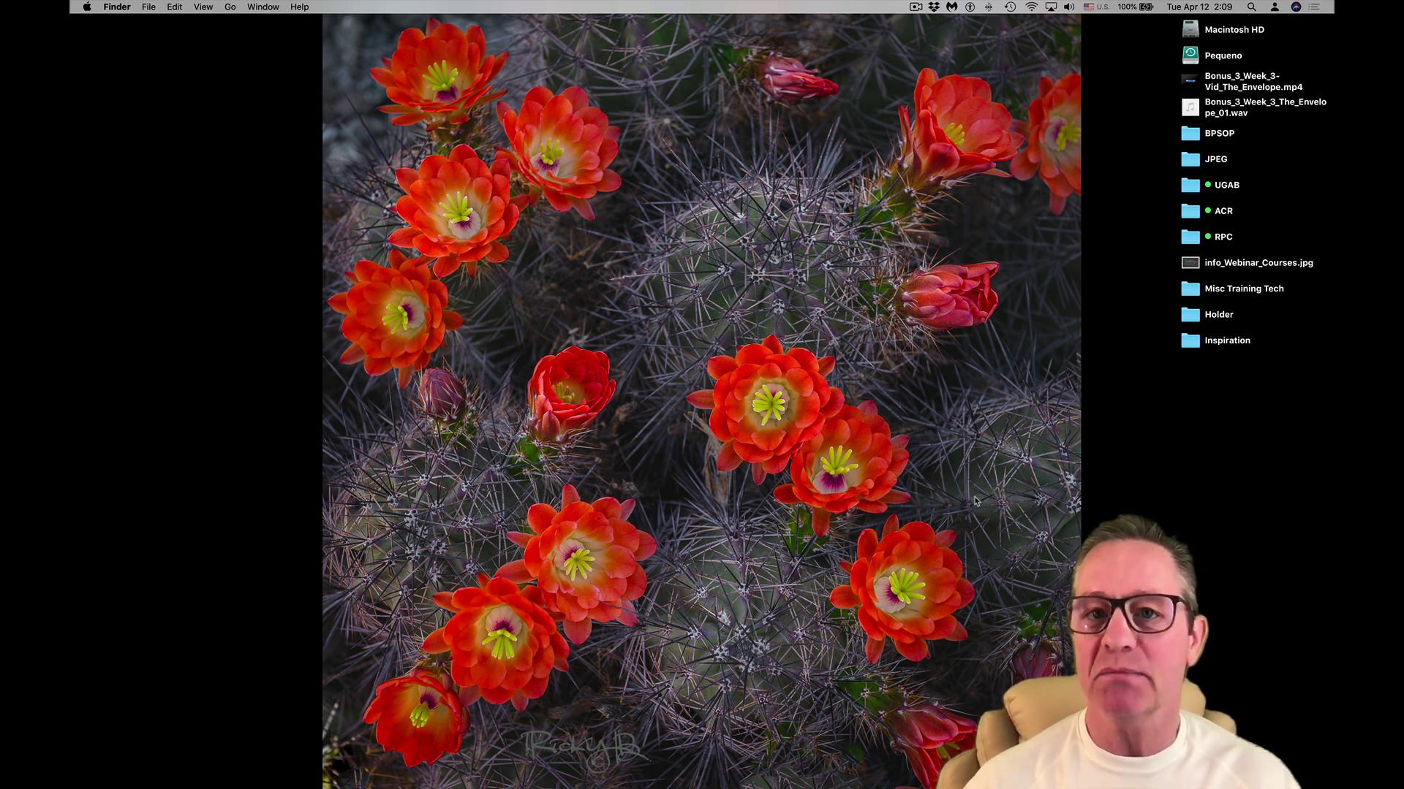
- Leave the full-screen cactus flower preview and switch to another application
key("super+Tab")
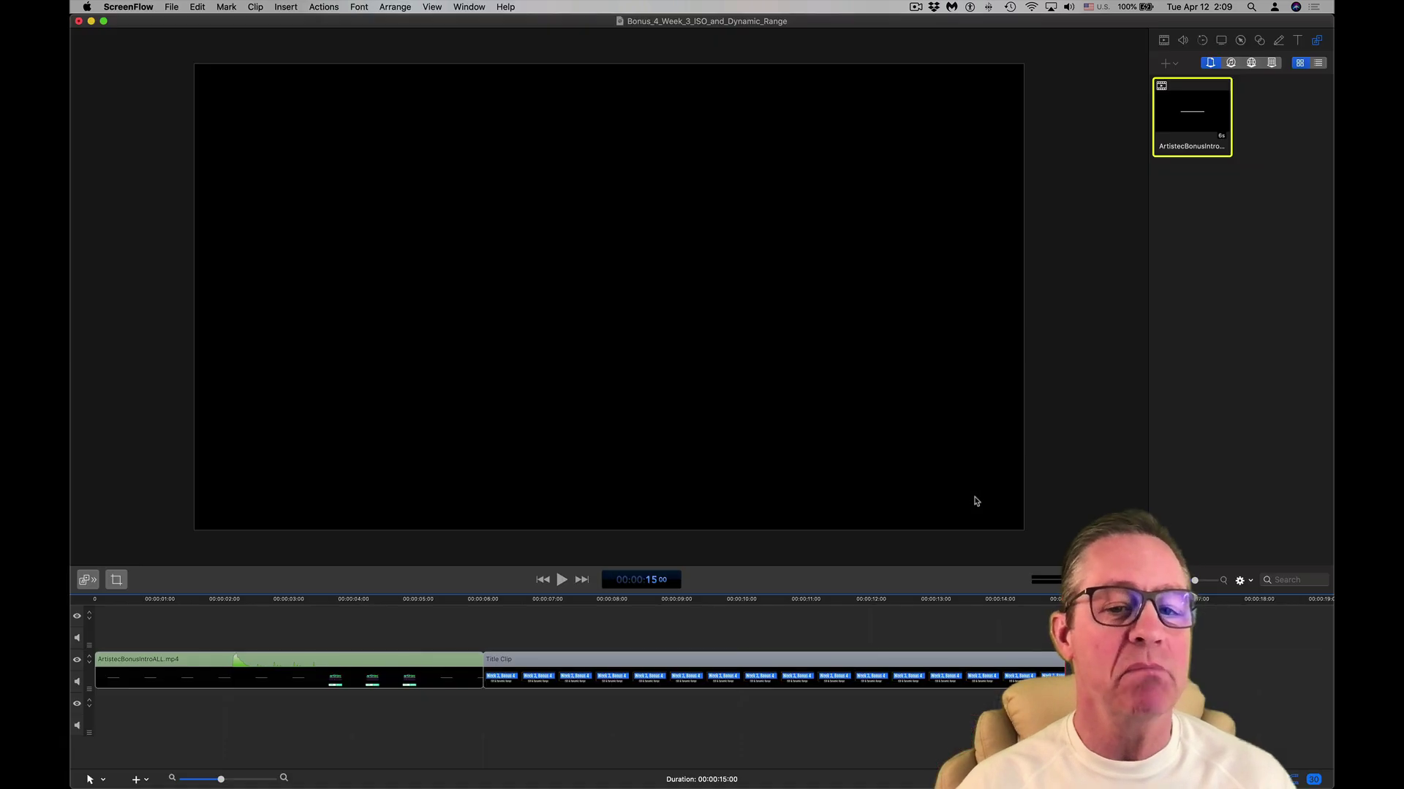
- In Bridge, select Spring Tom Picnic_3016.dng from the Demos collection and open it in Camera Raw
key("super+Tab")
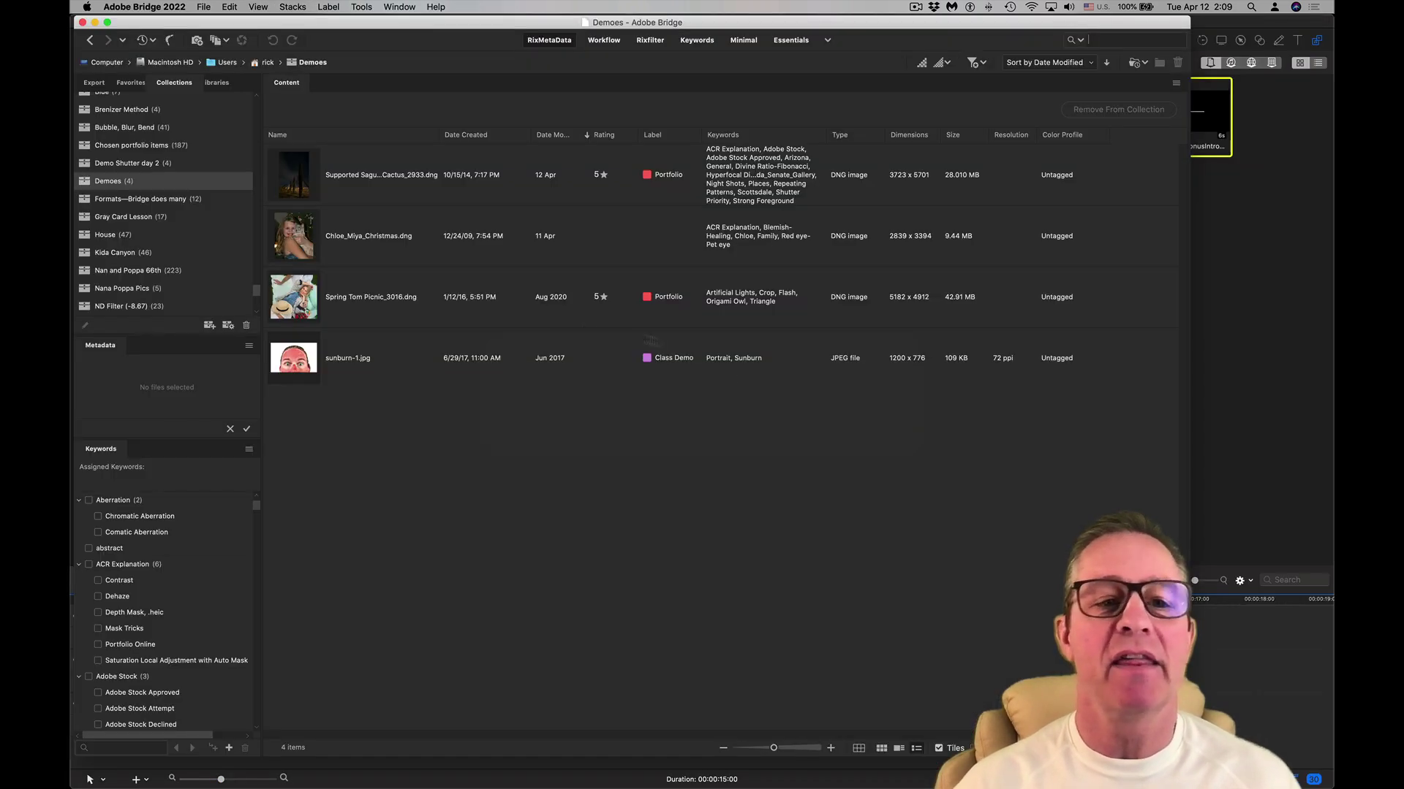
left_click(310, 301)
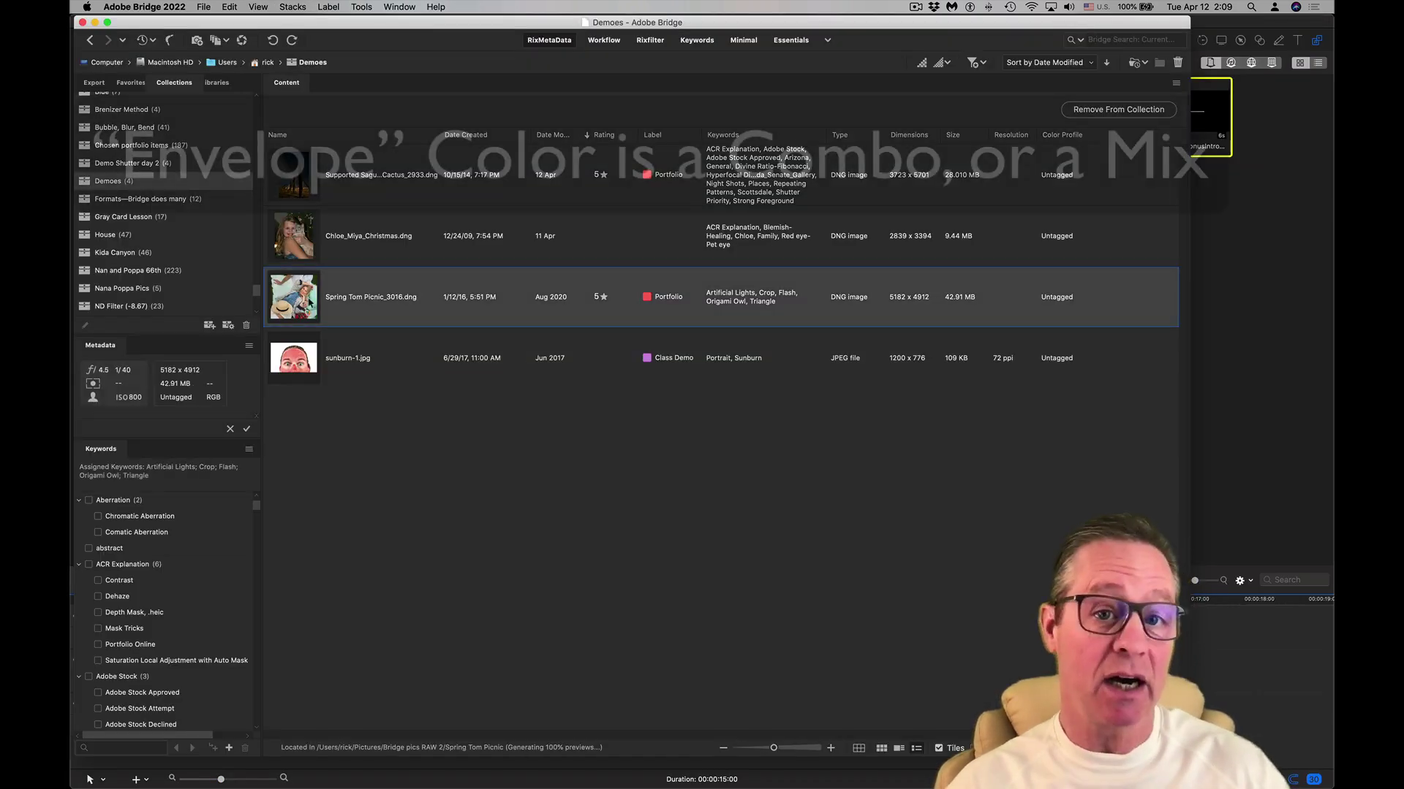
left_click(204, 7)
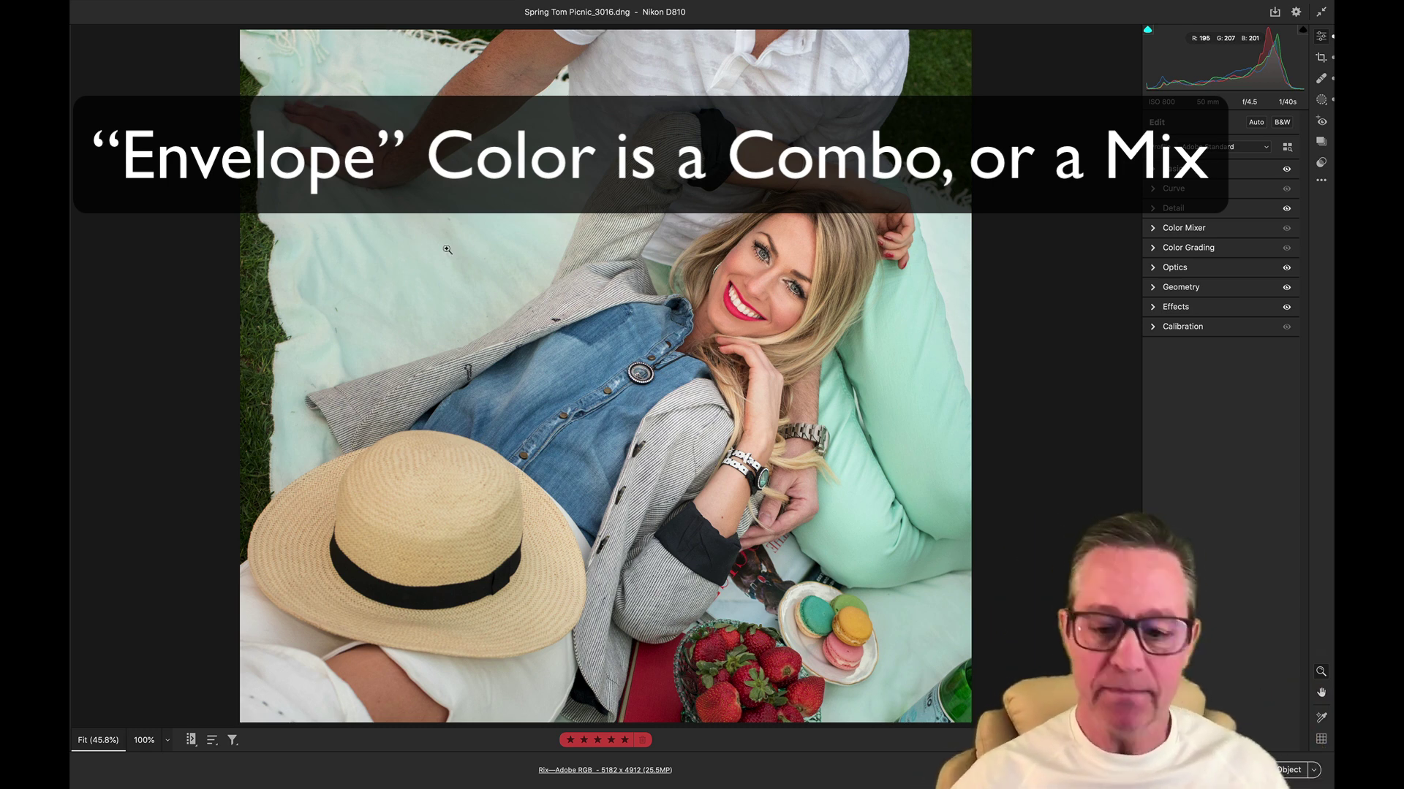
- Create a Brush mask and bring up its Color swatch picker, currently Hue 177, Saturation 33
key("k")
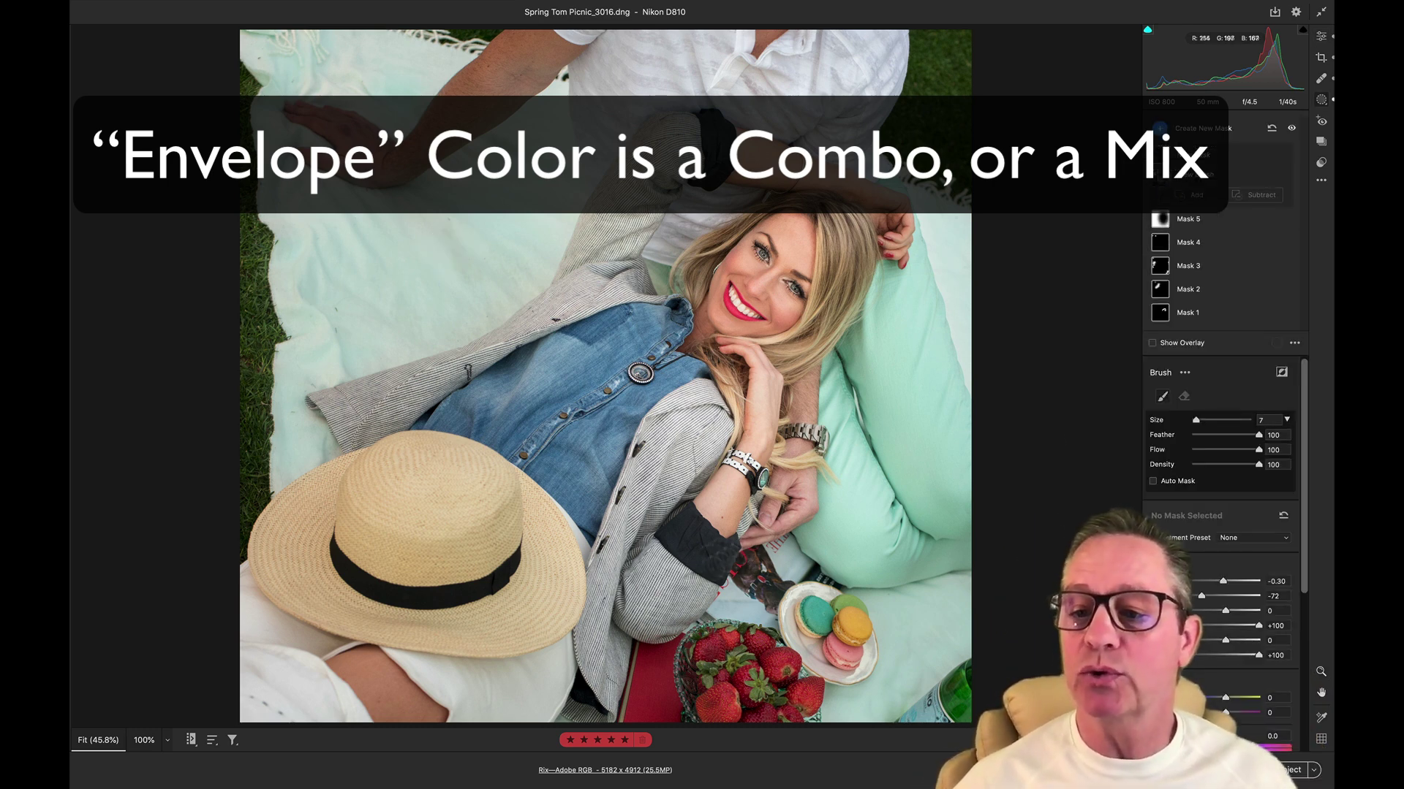
scroll(1240, 572, "down", 5)
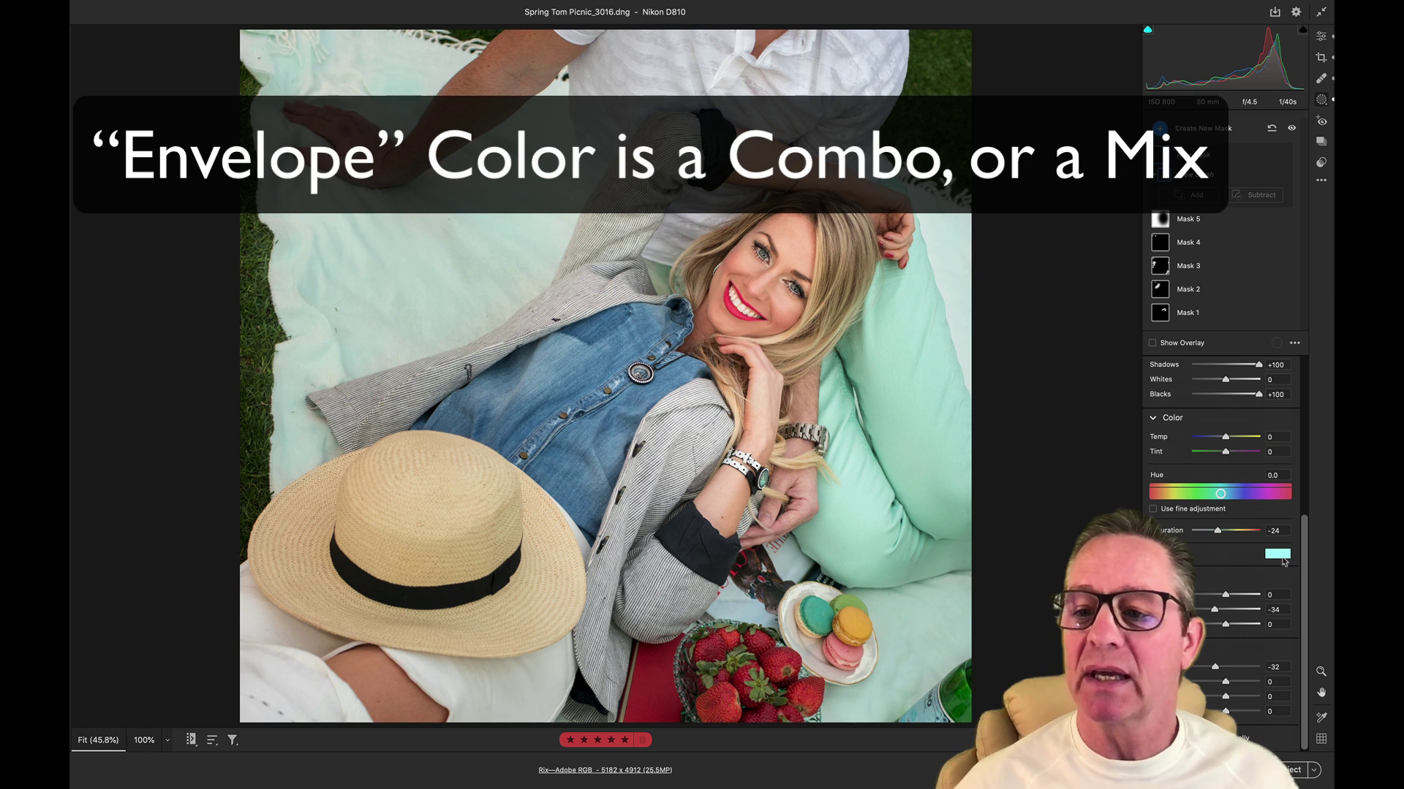
left_click(1279, 557)
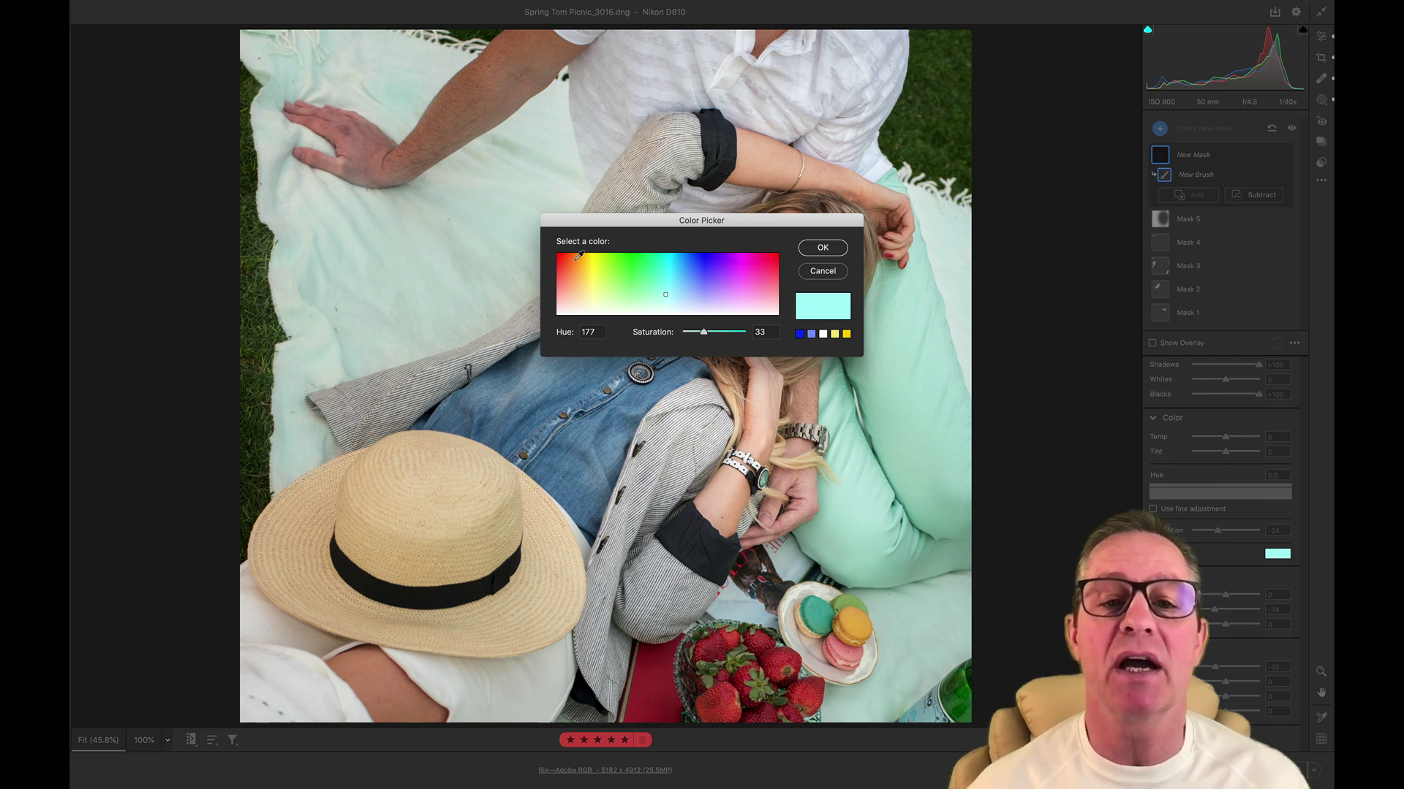
- Choose pure red (Hue 0, Saturation 99) as the mask tint and confirm it
left_click(567, 254)
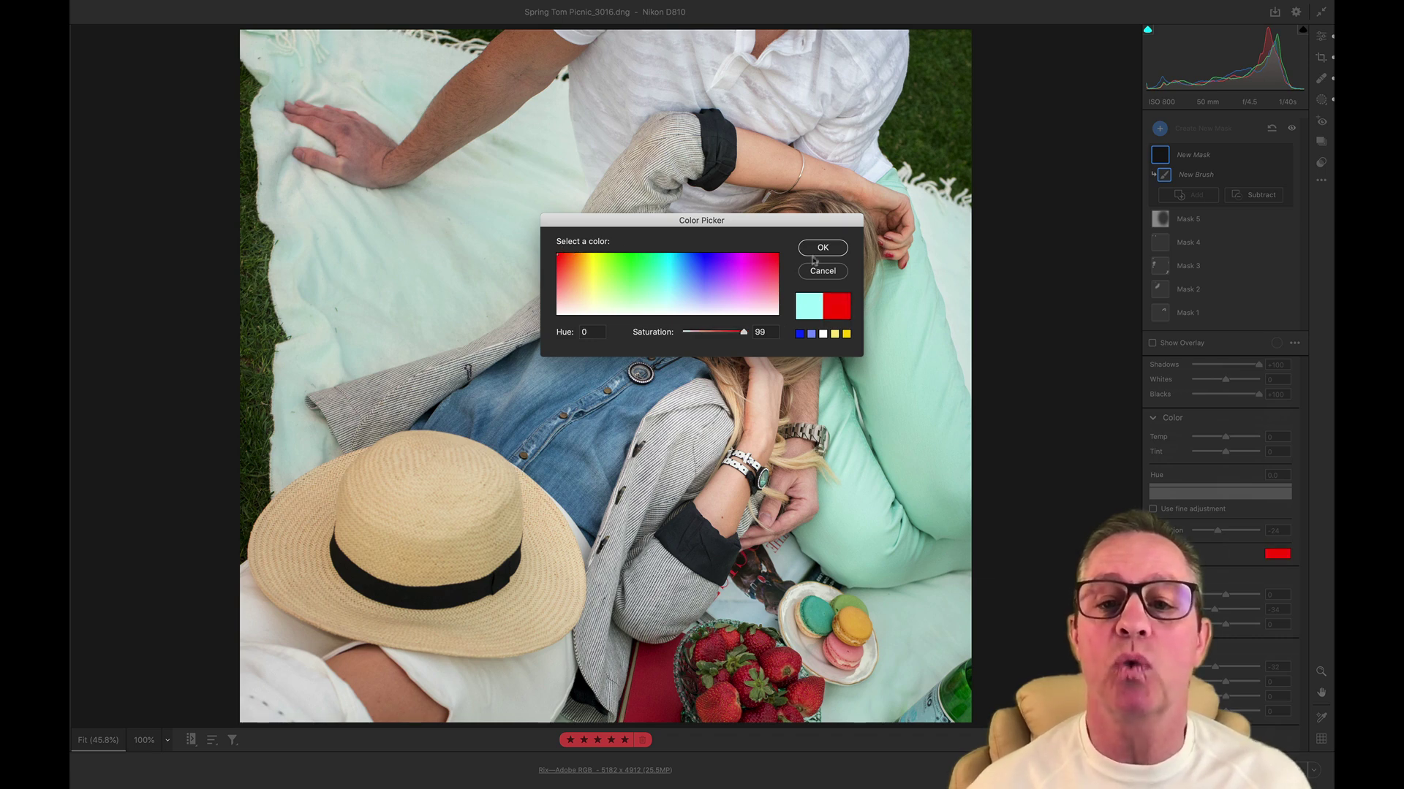
left_click(818, 253)
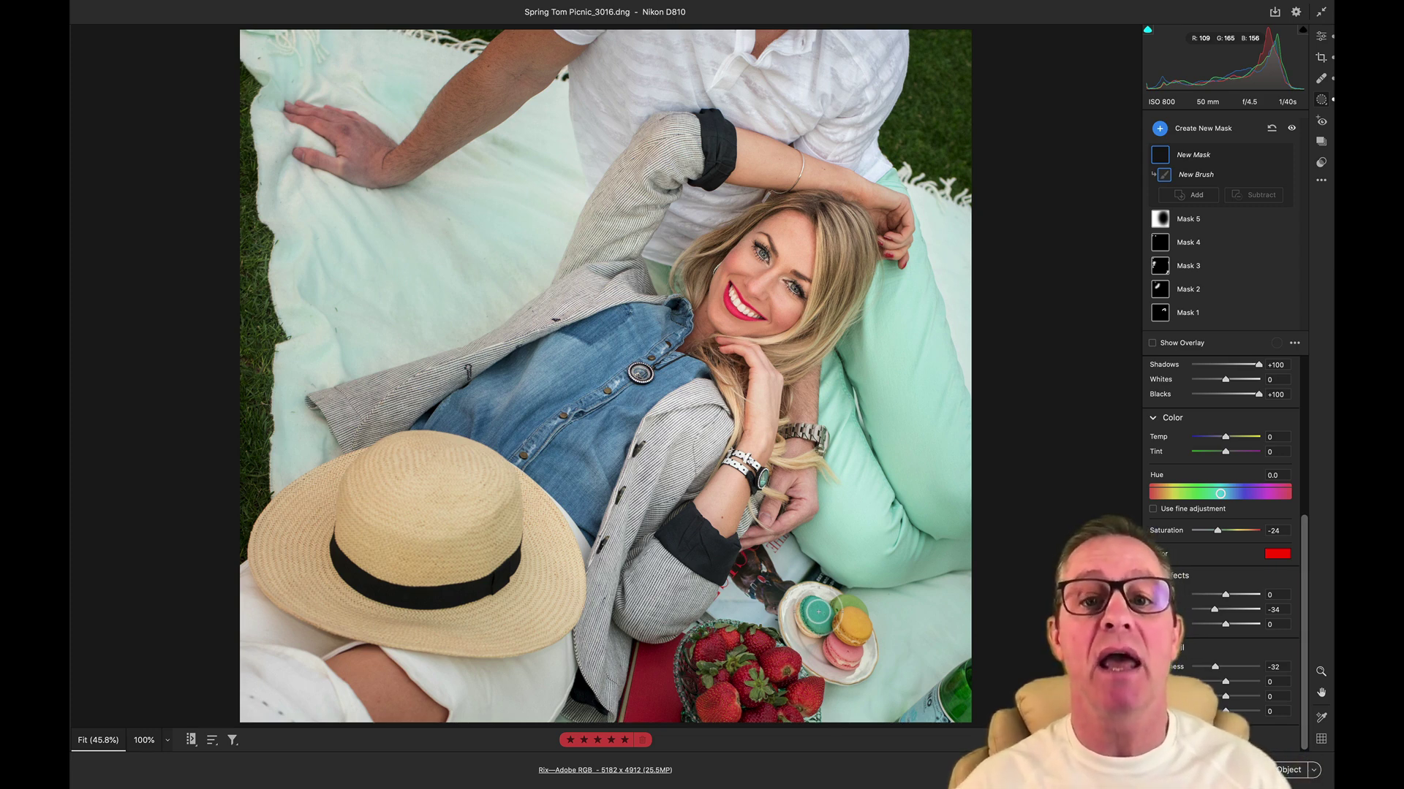
- Return to the main edit adjustments, start a new Brush mask, and enable Auto Mask
key("m")
key("m")
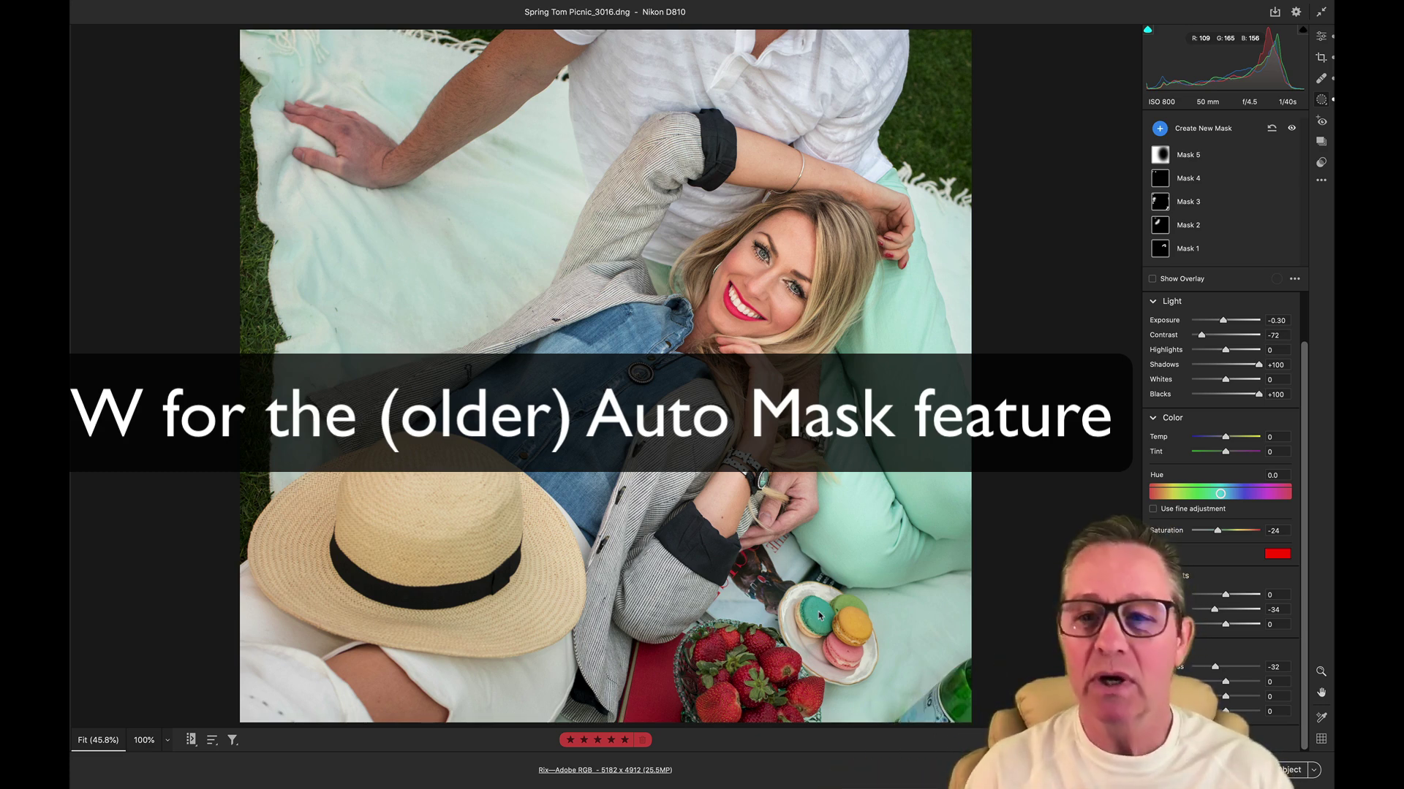
key("shift+w")
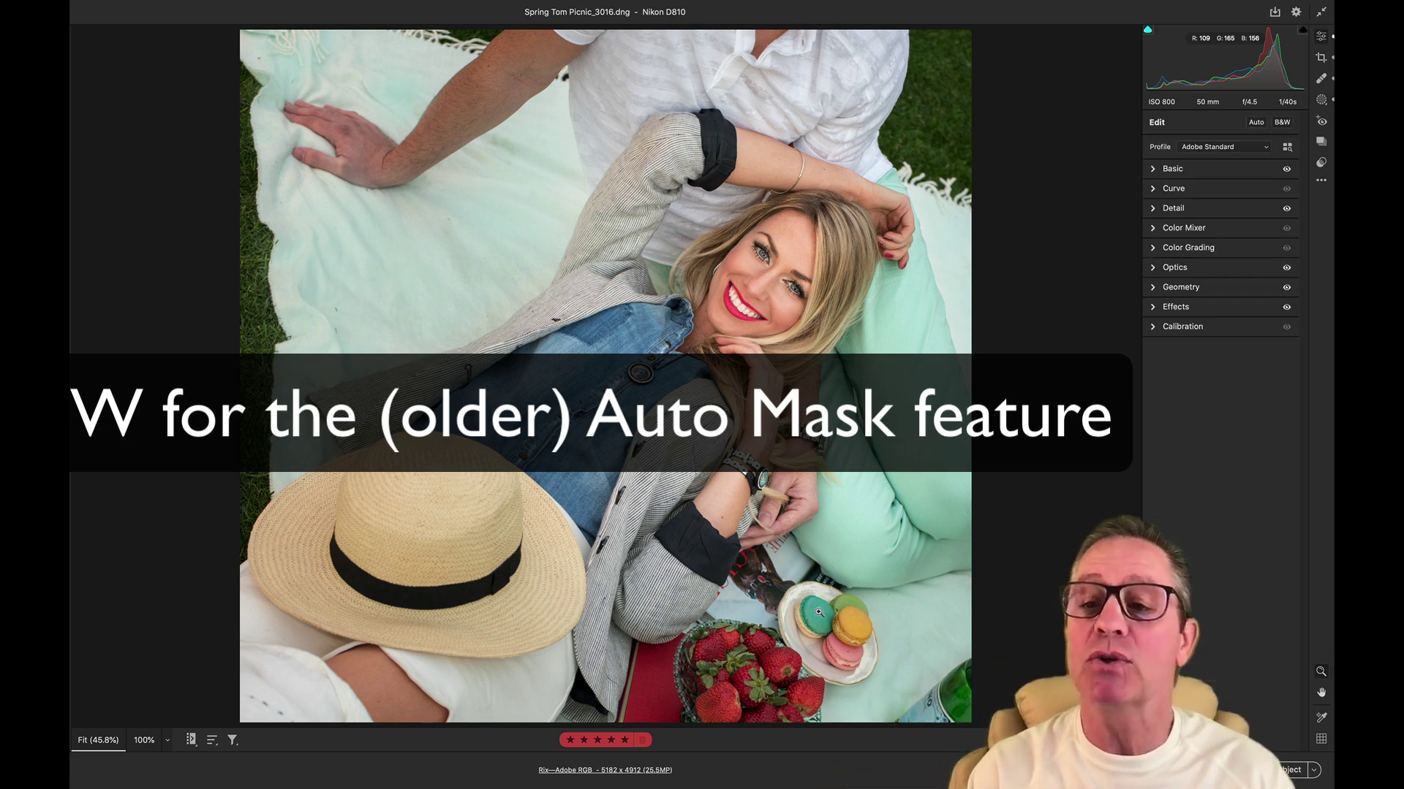
key("k")
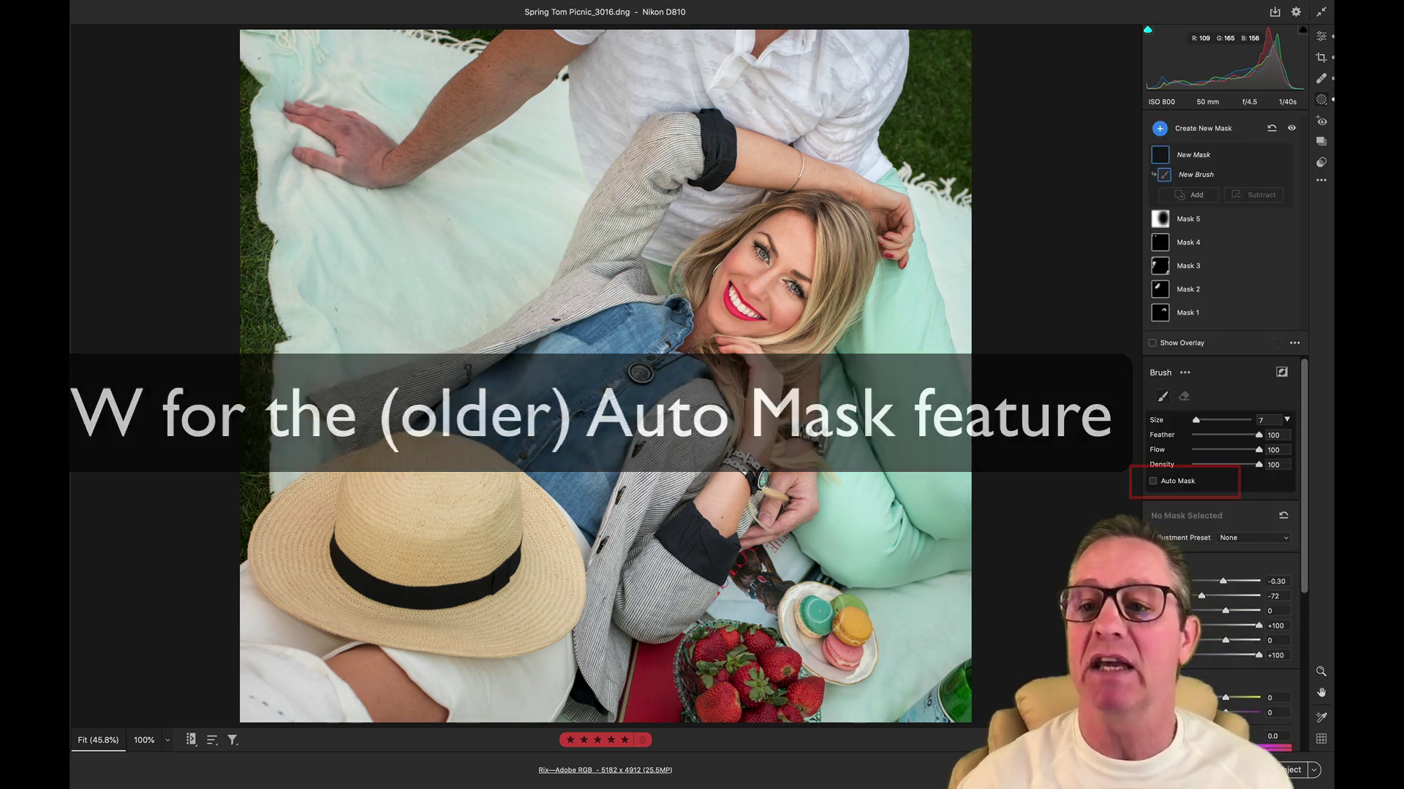
key("a")
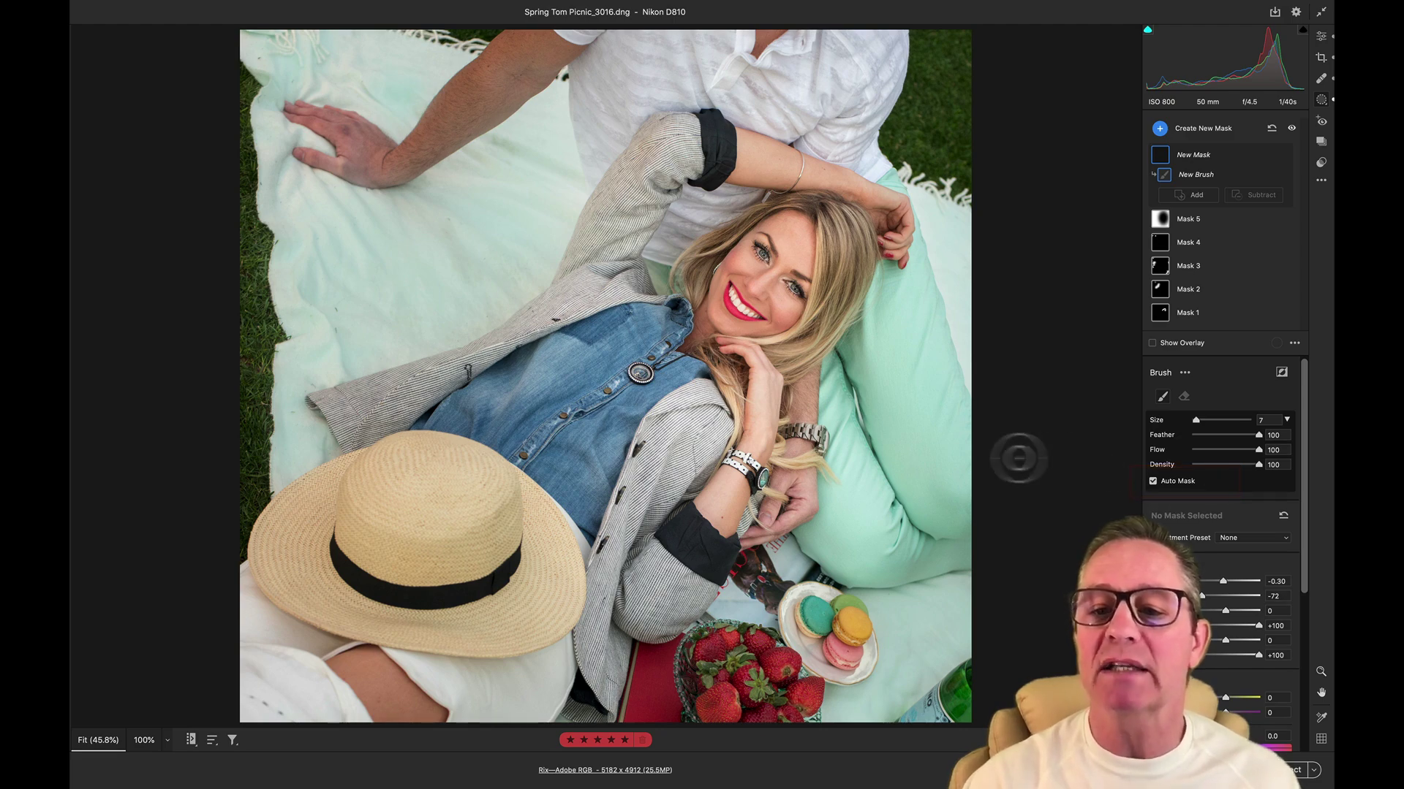
- Zoom in on the macarons and strawberries and enlarge the brush to size 26
key("super+equal")
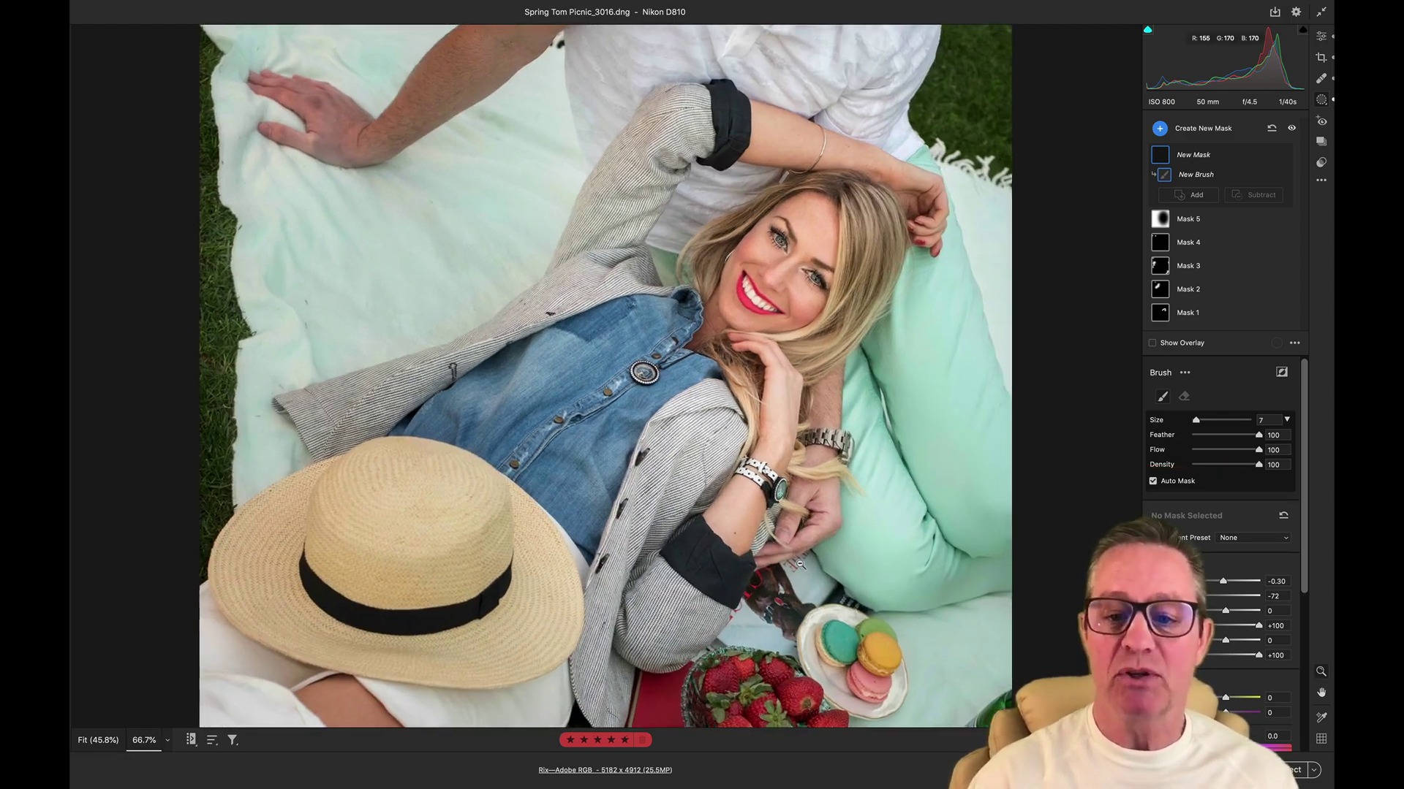
left_click_drag(800, 564, 624, 162)
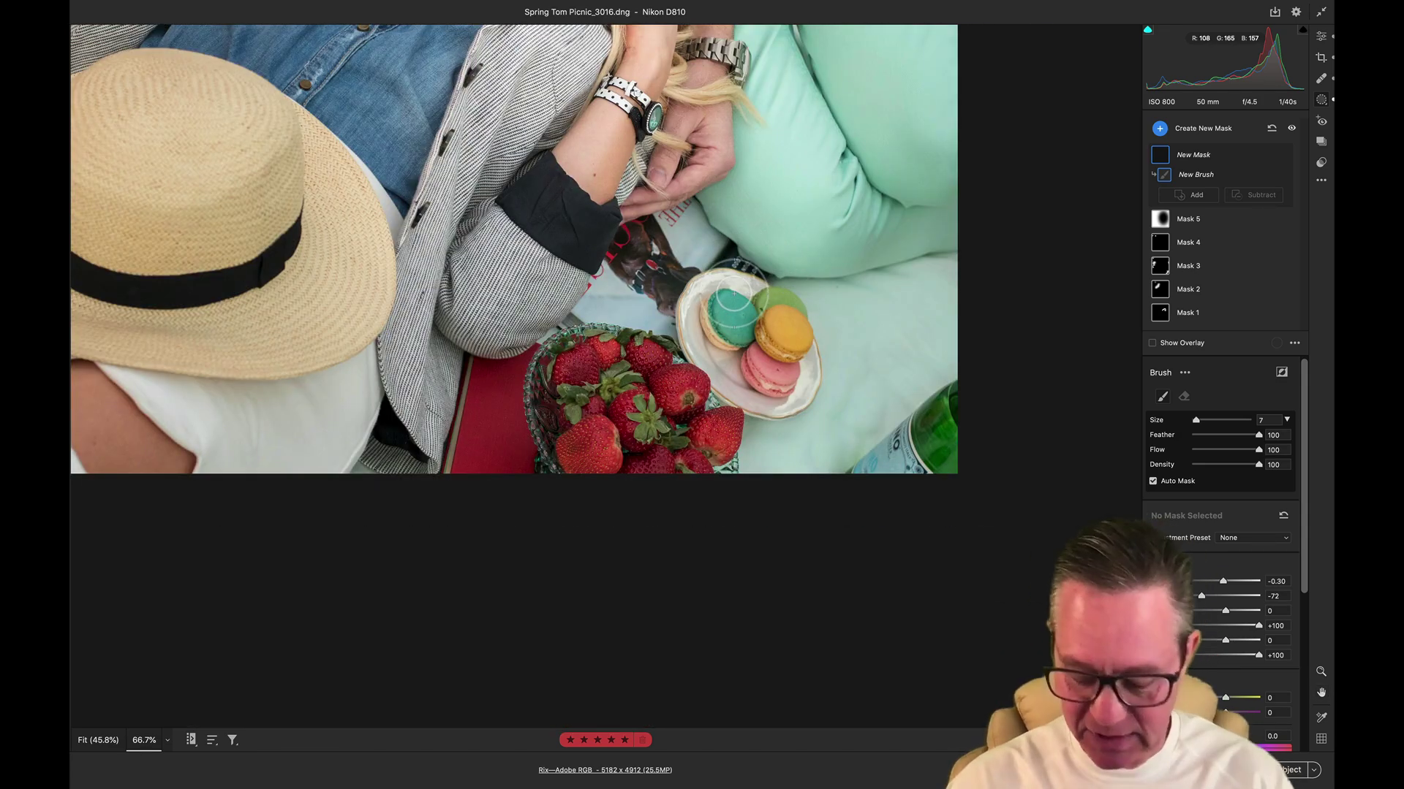
key("bracketright")
key("bracketright")
key("bracketright")
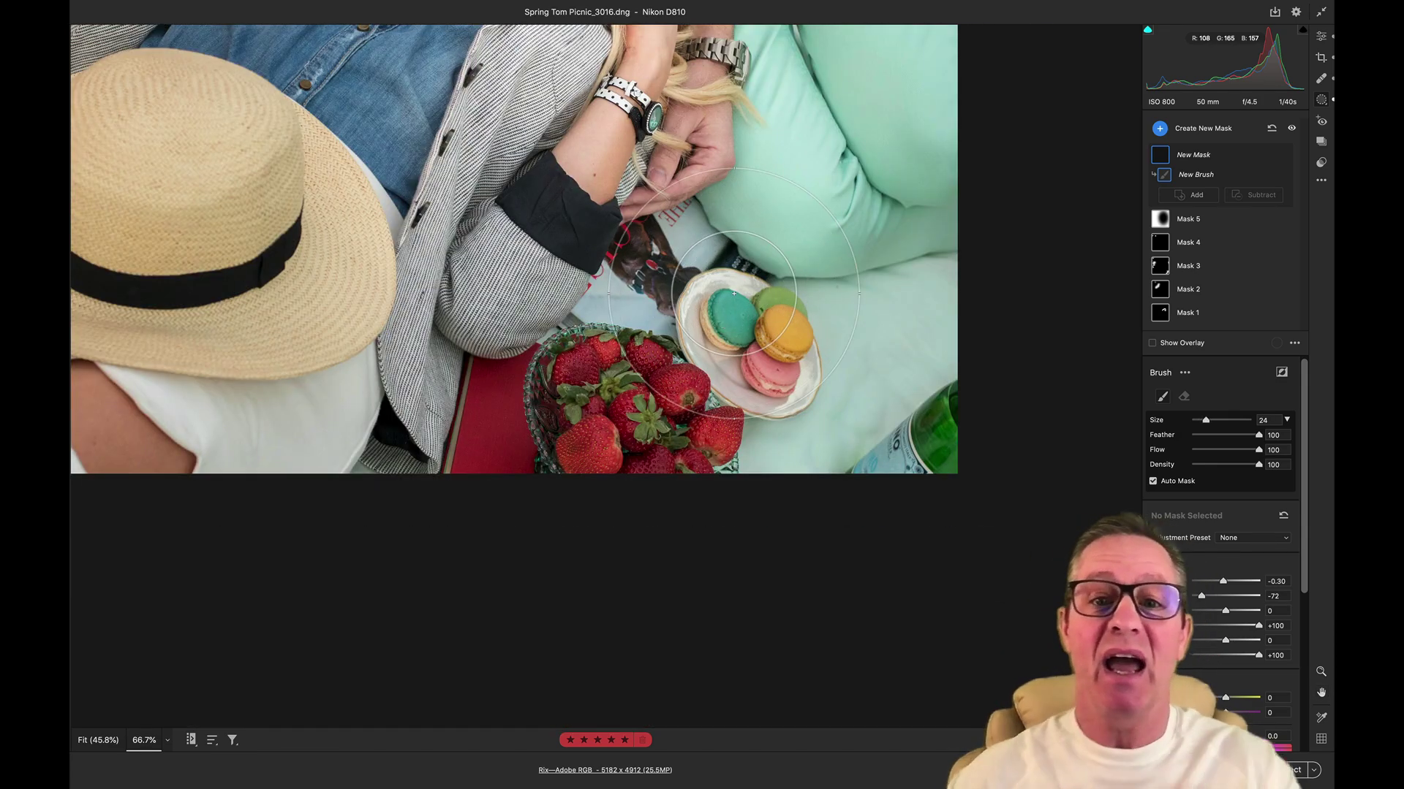
key("bracketright")
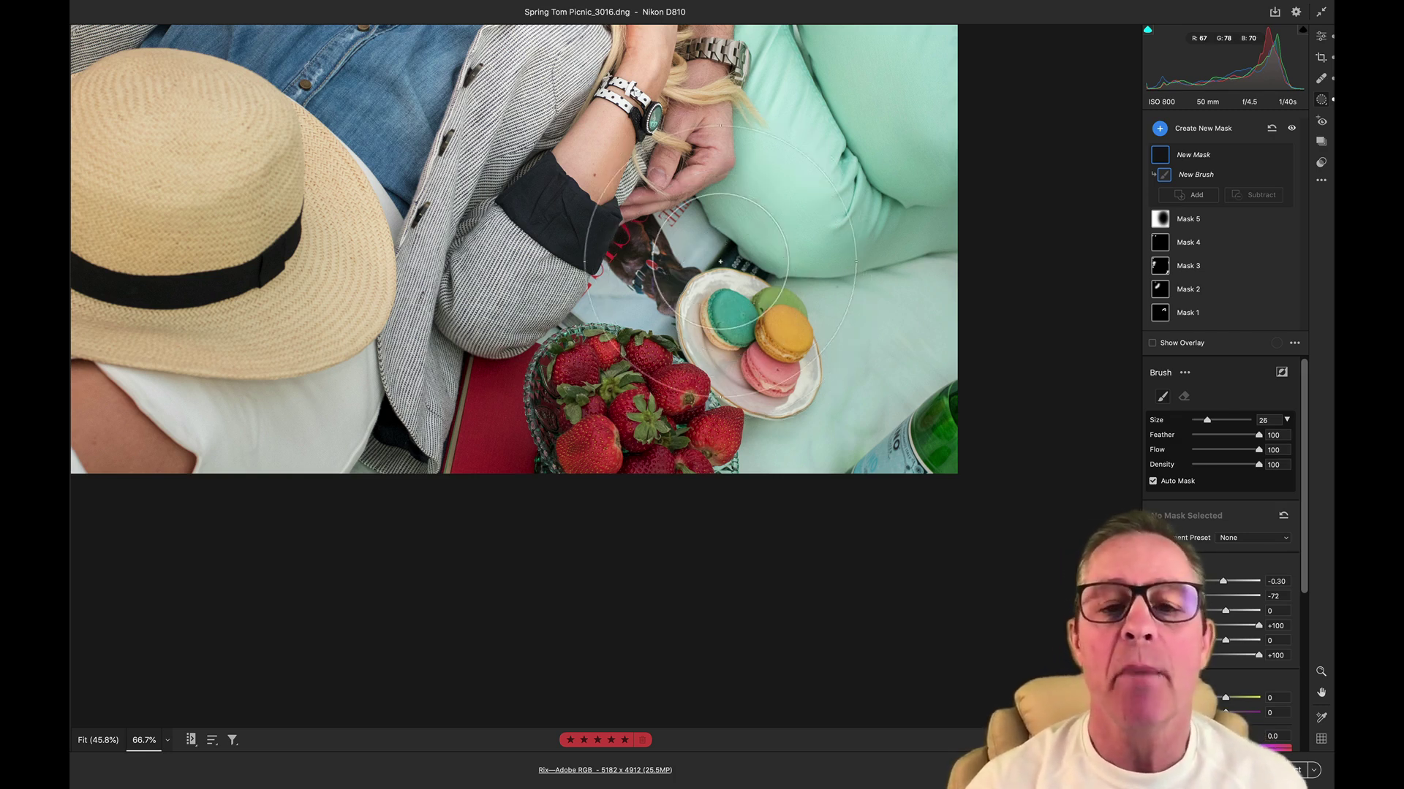
- Paint the red-tinted mask over the teal macaron
left_click(726, 308)
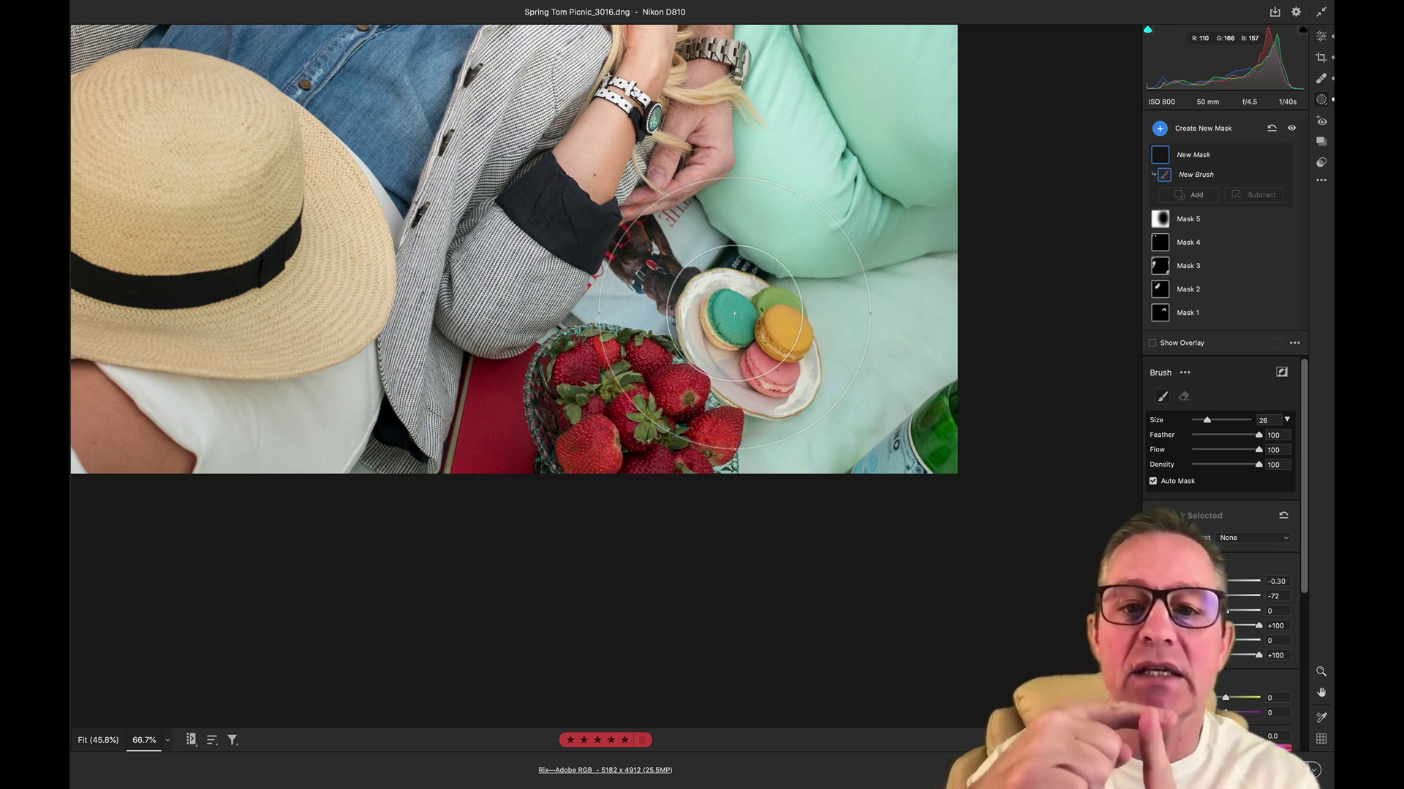
left_click(733, 313)
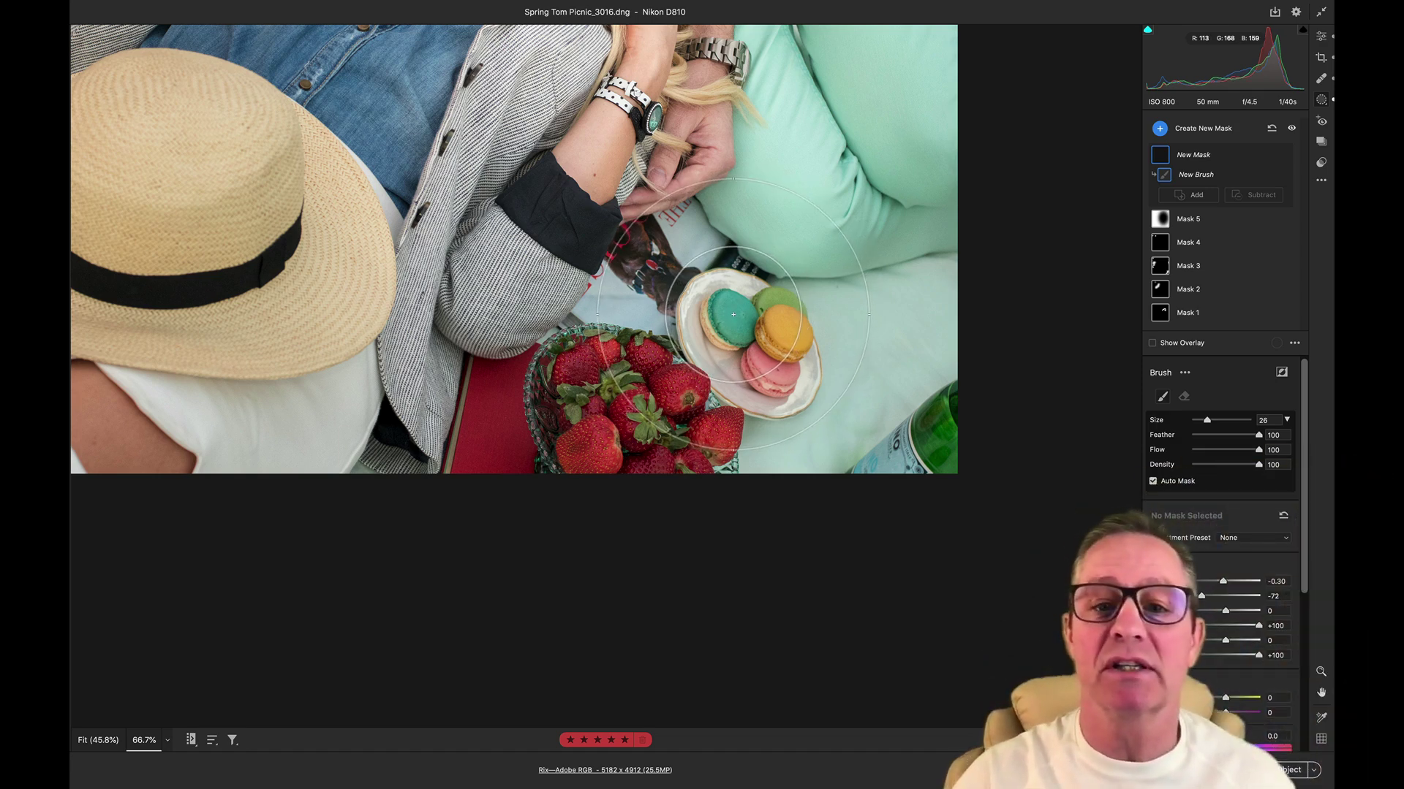
left_click(733, 314)
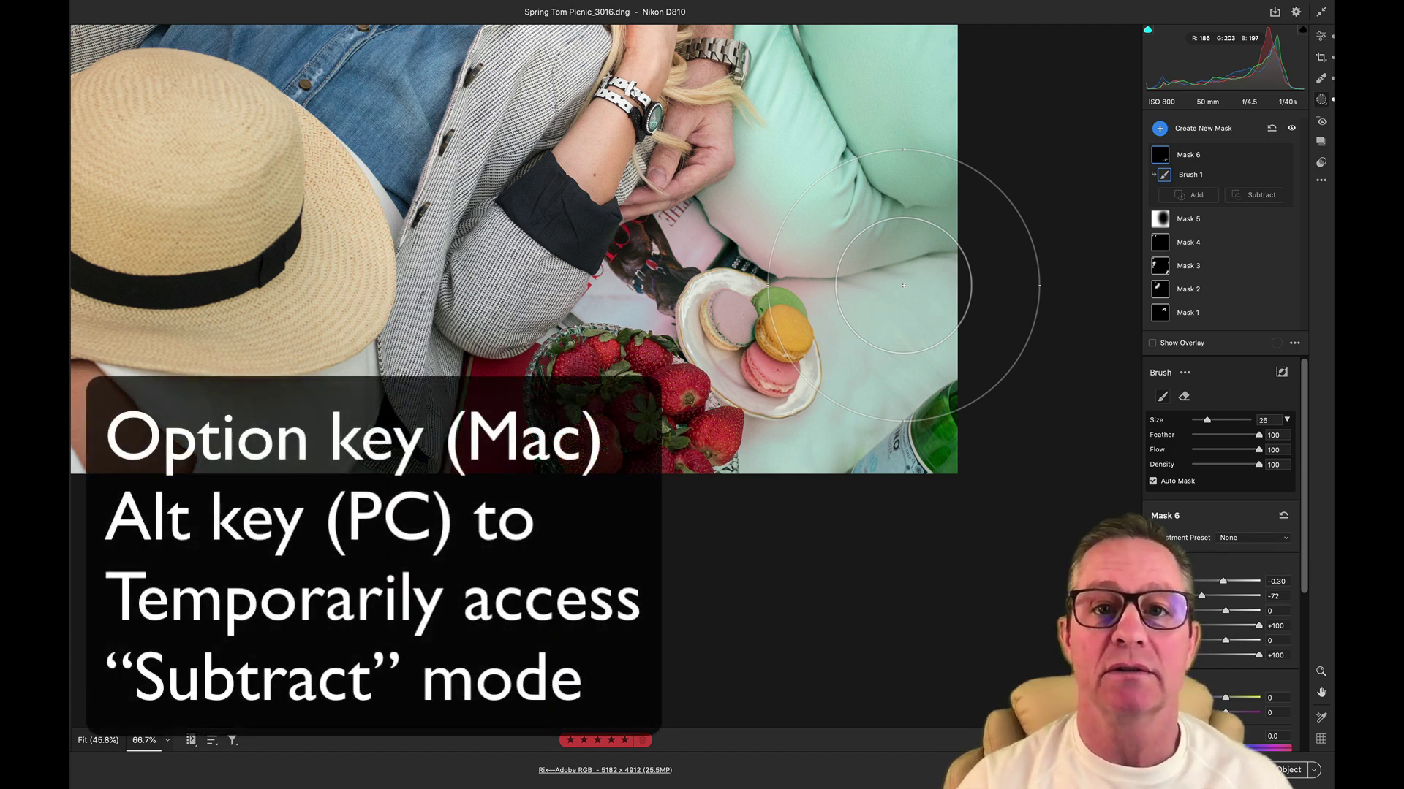
- Erase the mask spill from the mint pillow and cloth with the Option subtract brush
key("alt")
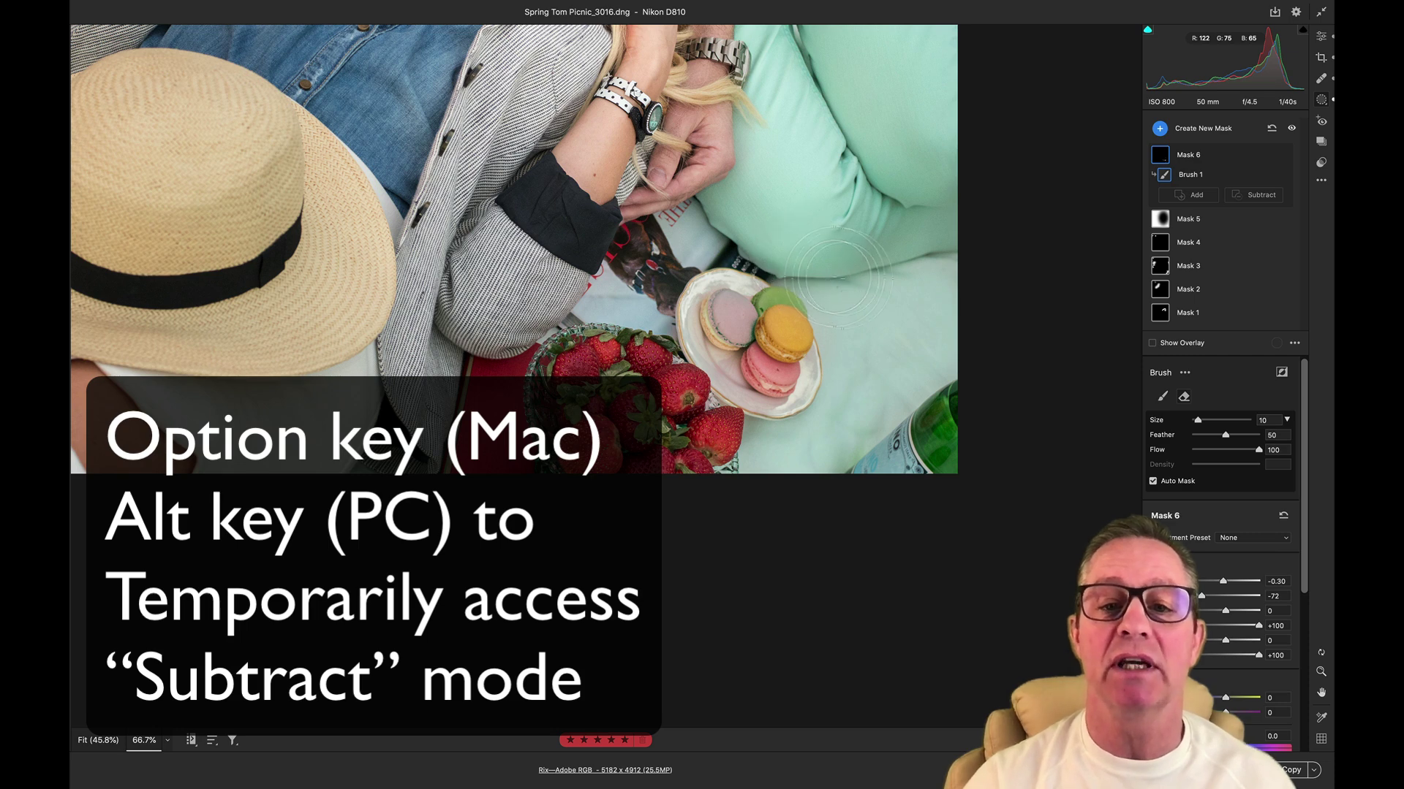
key("alt")
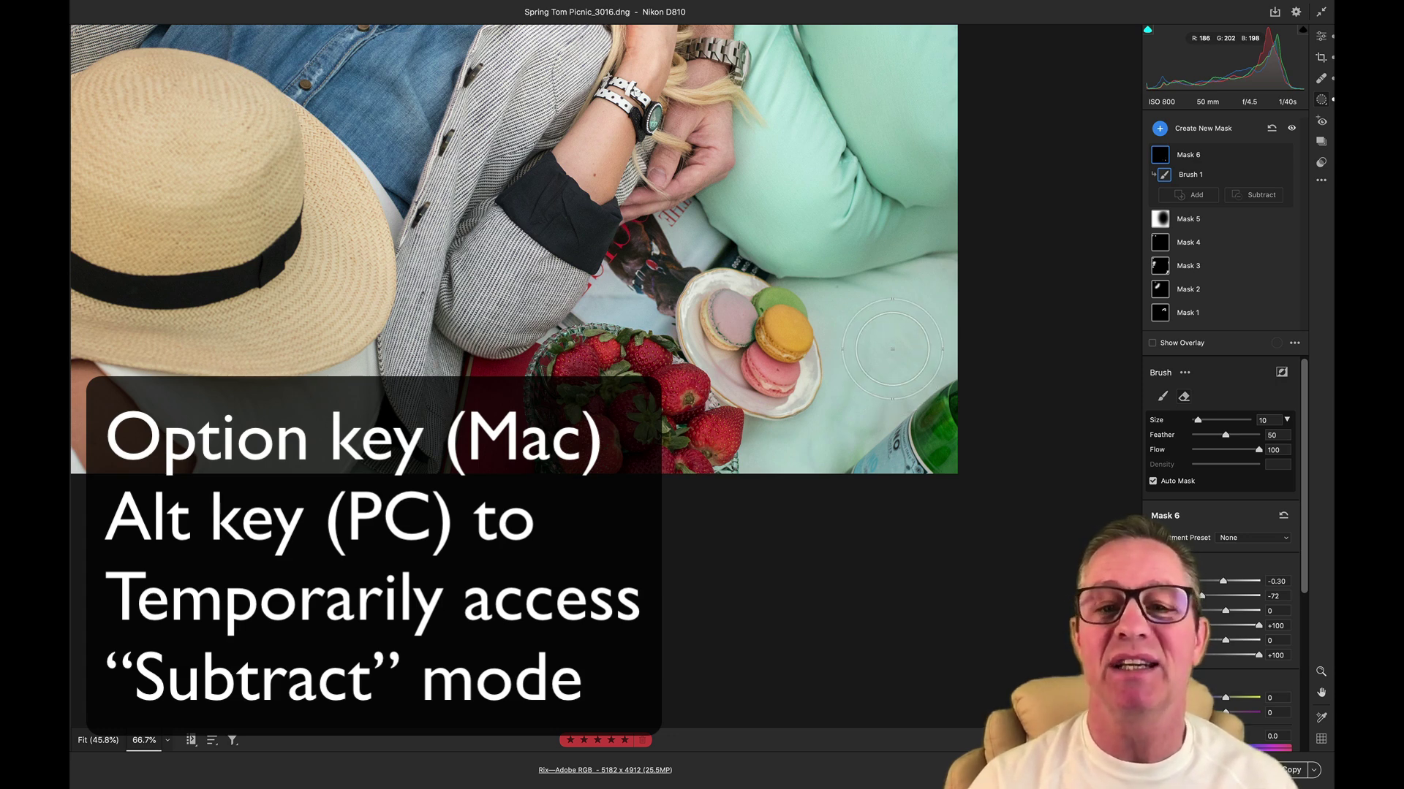
key("alt")
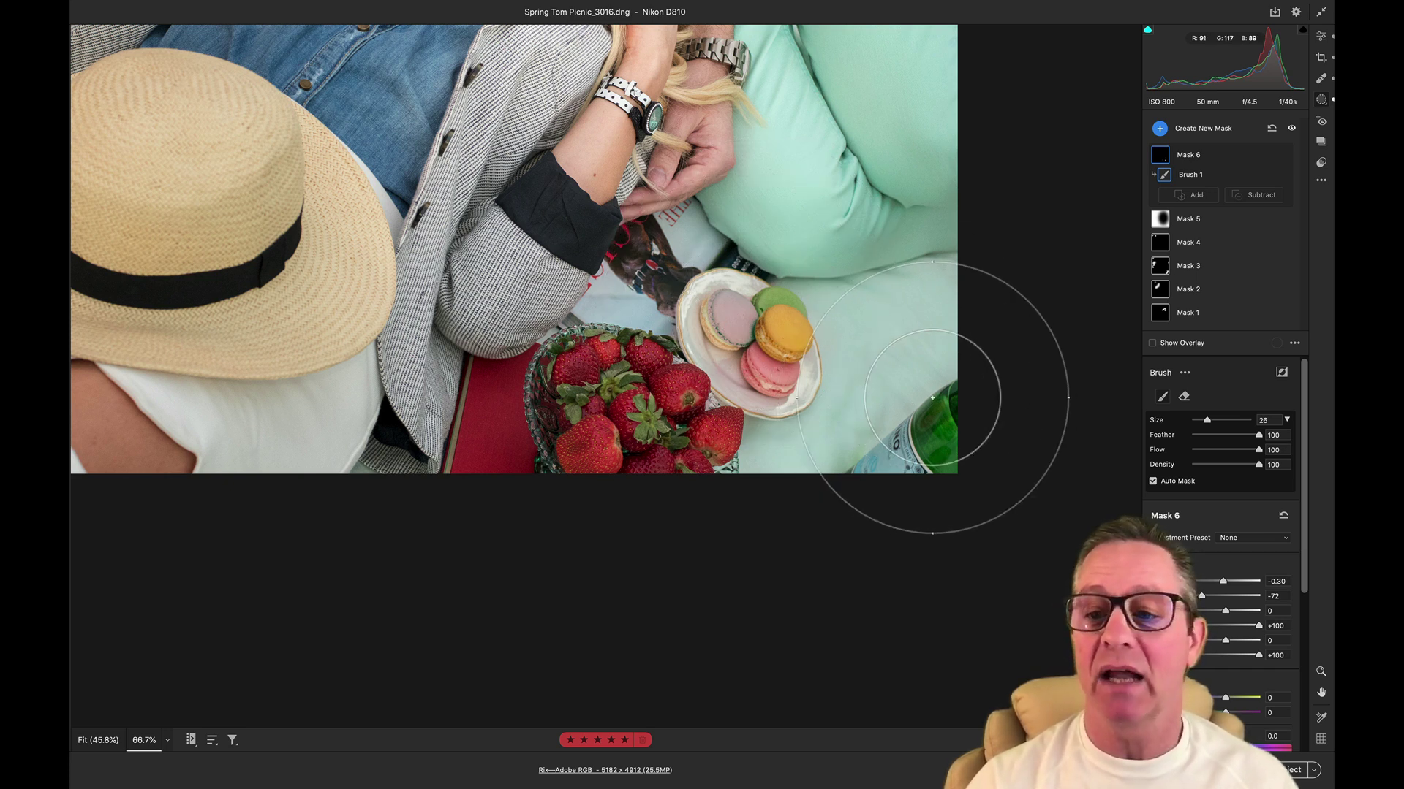
- Set the macaron mask's Color tint to Hue 0, Saturation 99 and confirm
scroll(1193, 525, "down", 5)
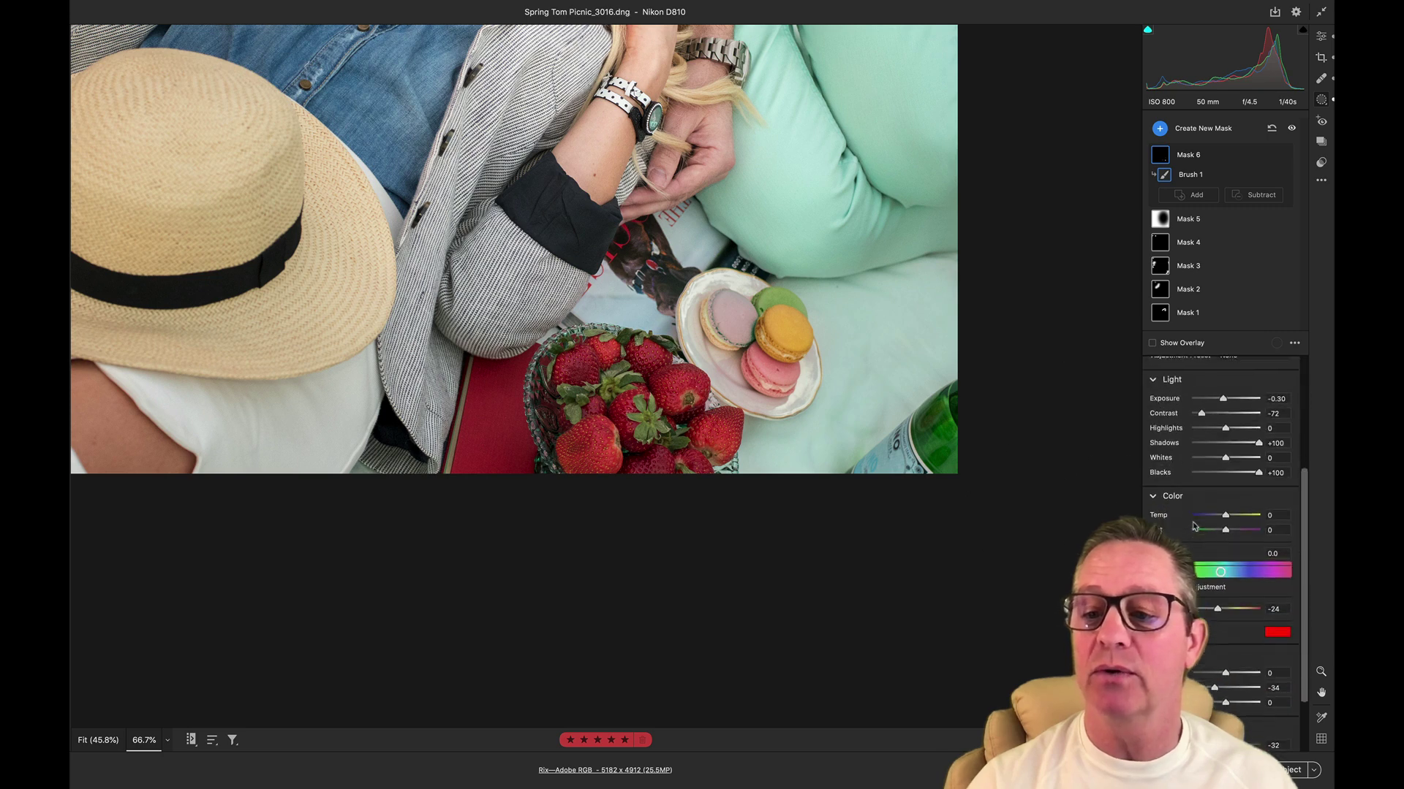
left_click(1277, 632)
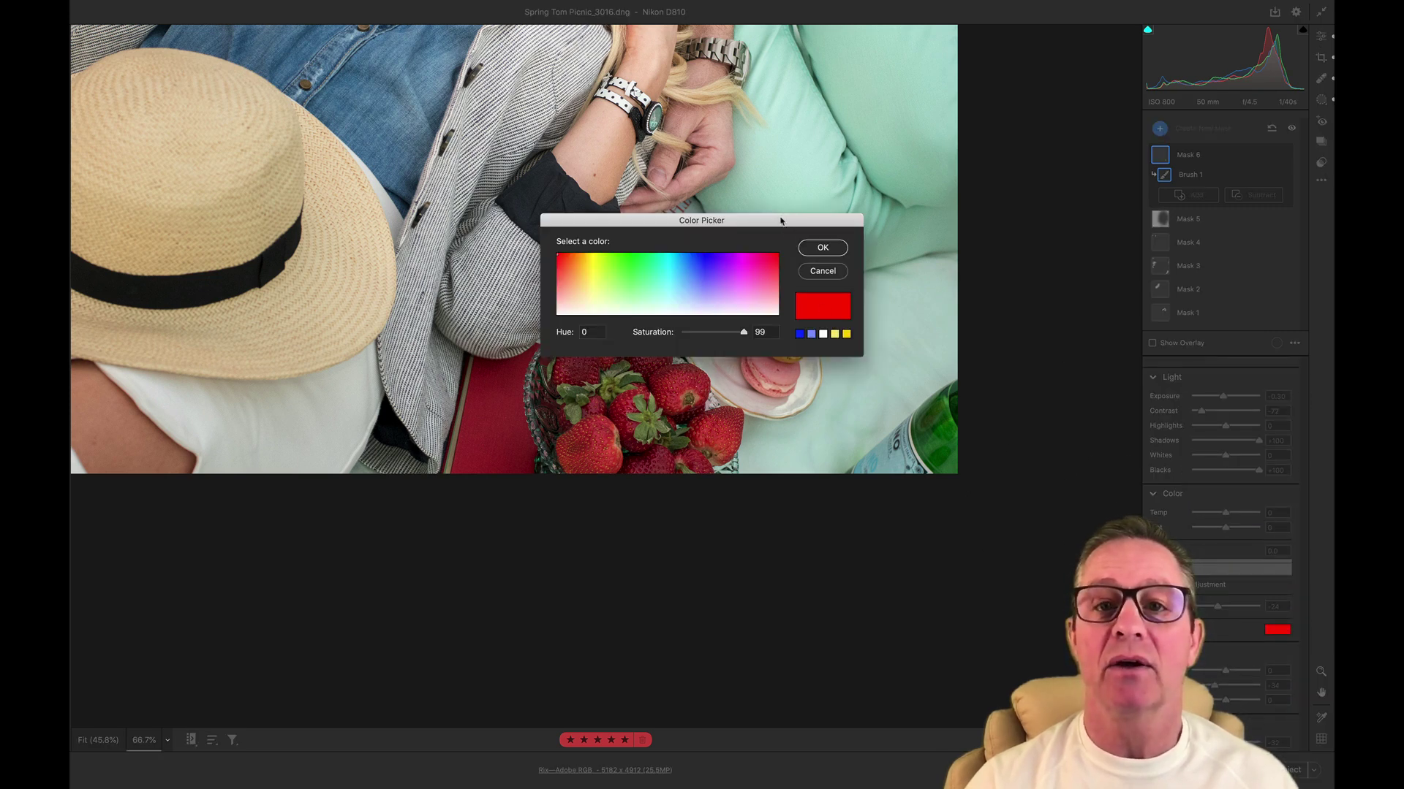
left_click_drag(780, 221, 890, 373)
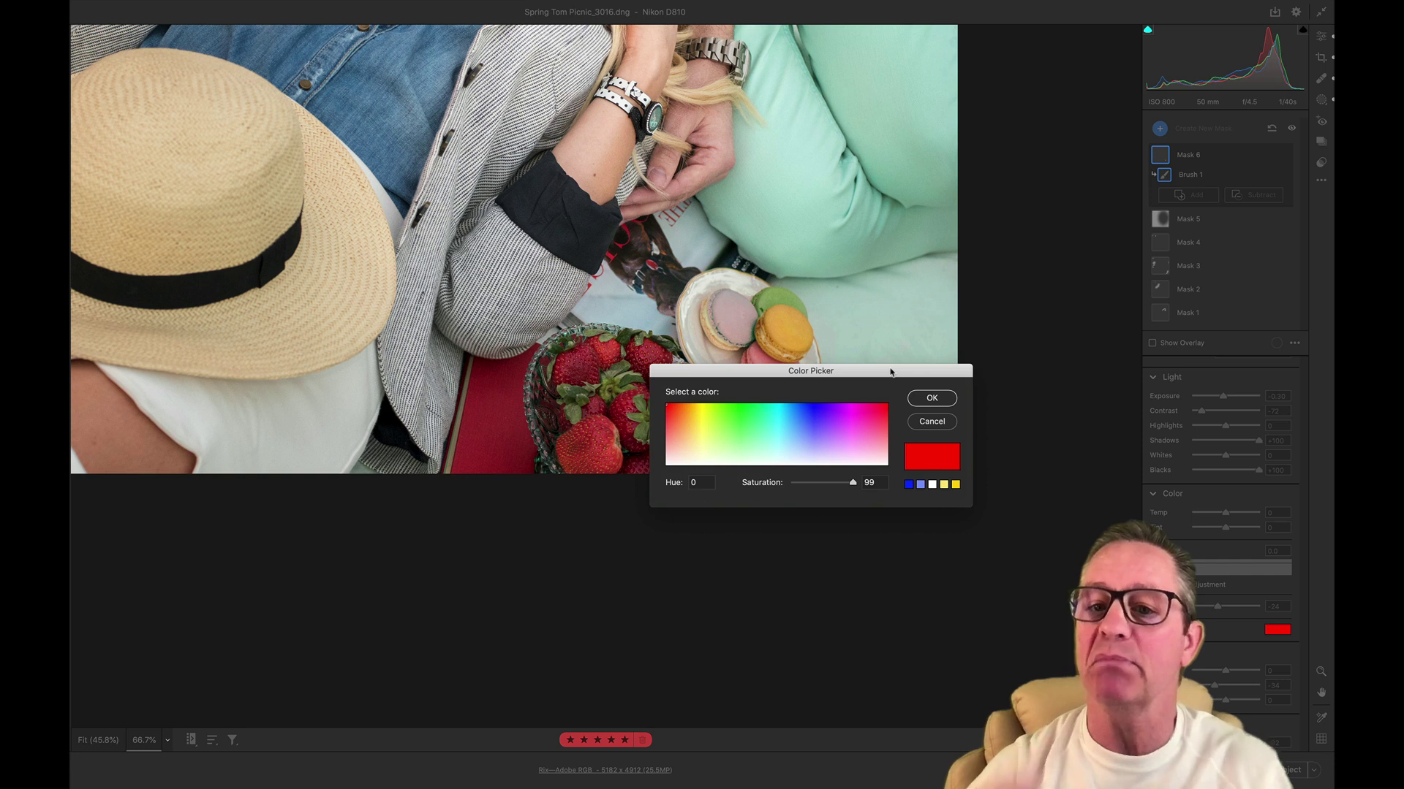
left_click(912, 399)
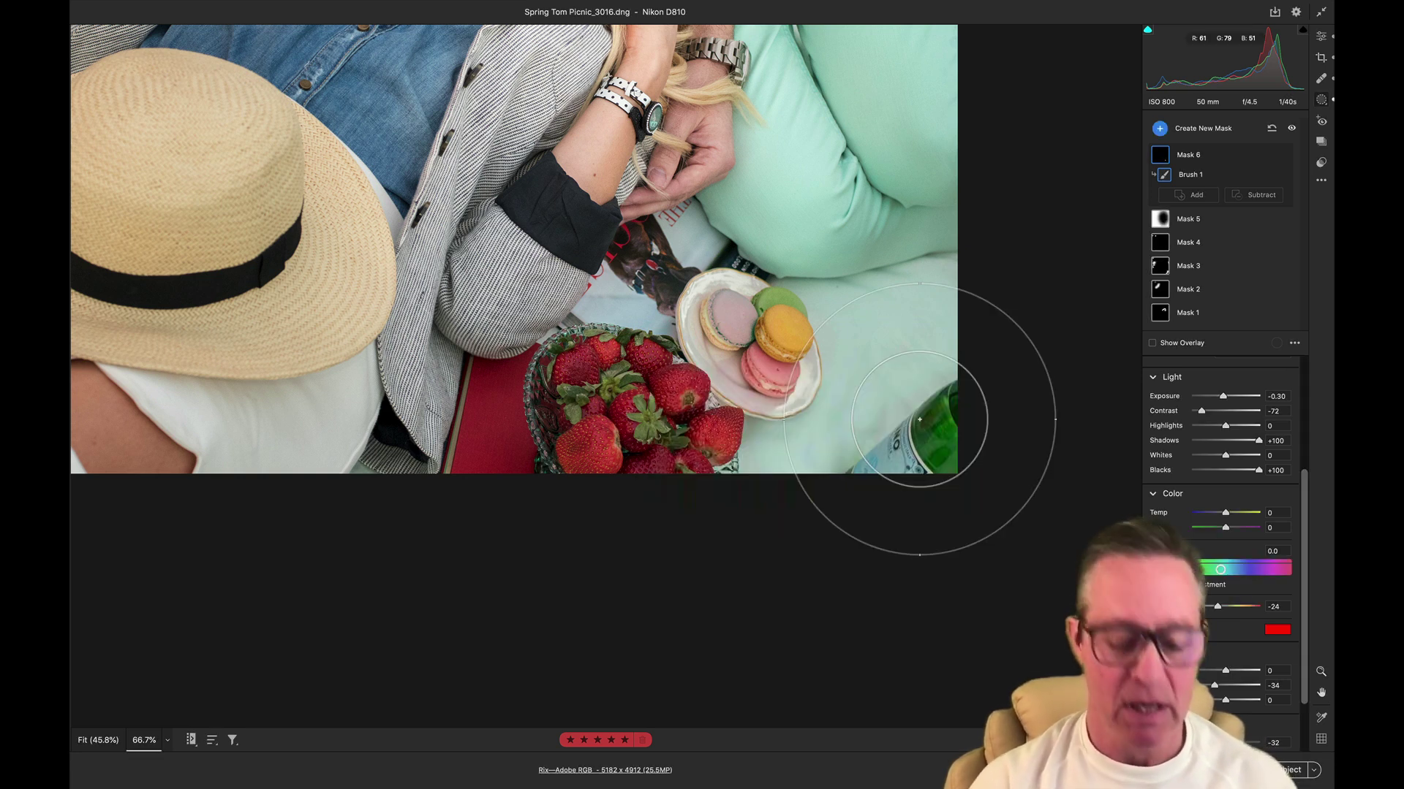
- Delete Mask 6 so the macaron turns teal again, then create a new Brush mask
key("z")
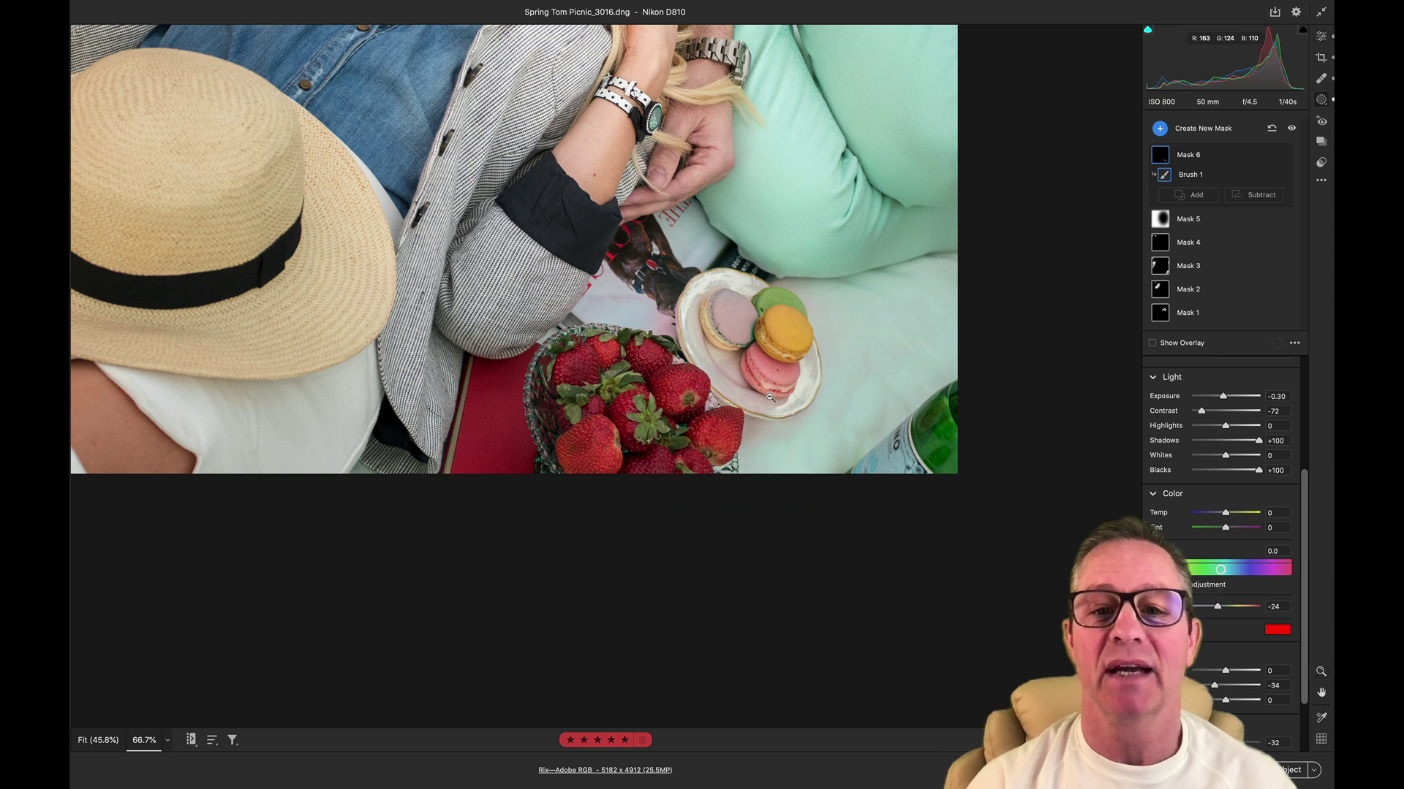
key("Delete")
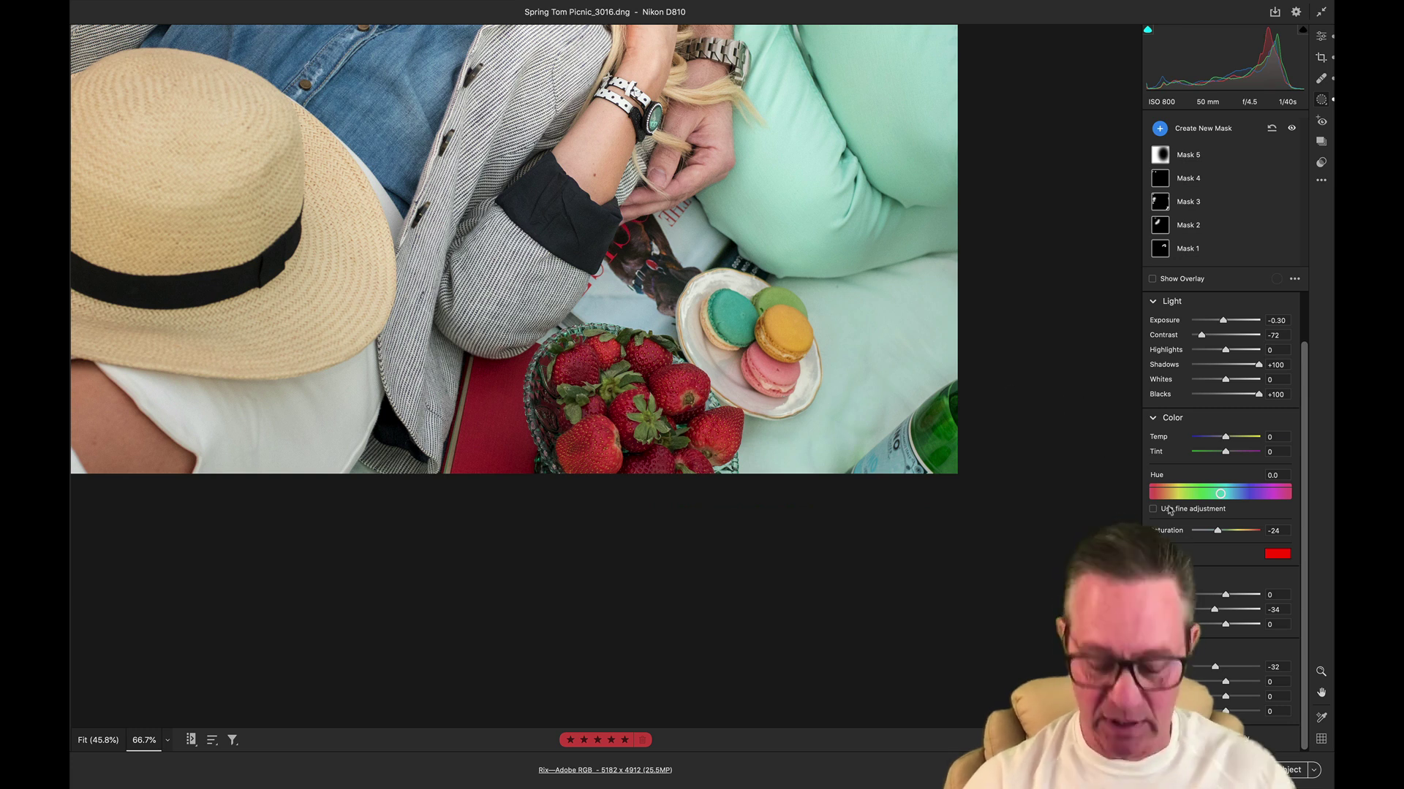
key("k")
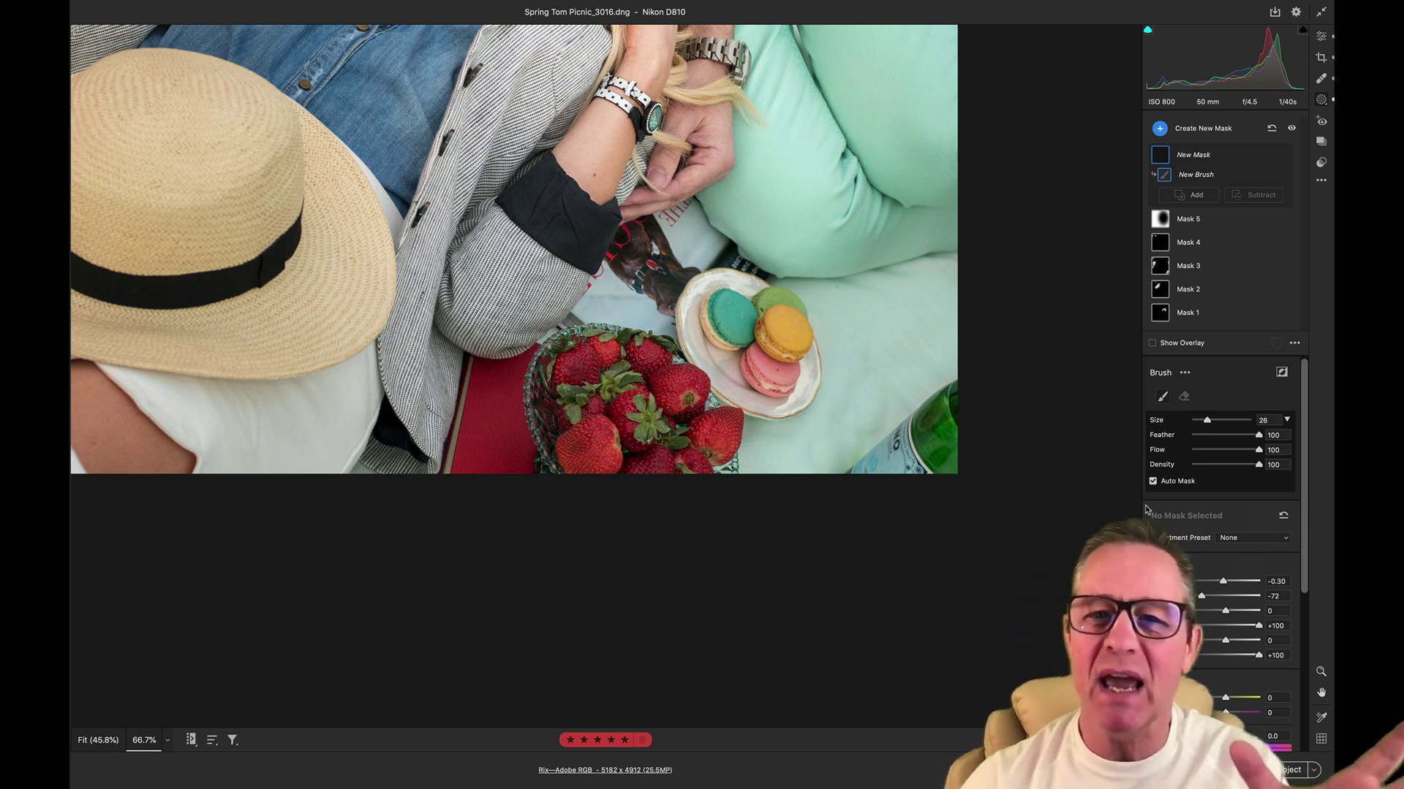
- Paint a test stroke over the denim and jacket, undo it, and start a new brush mask
left_click_drag(280, 190, 438, 161)
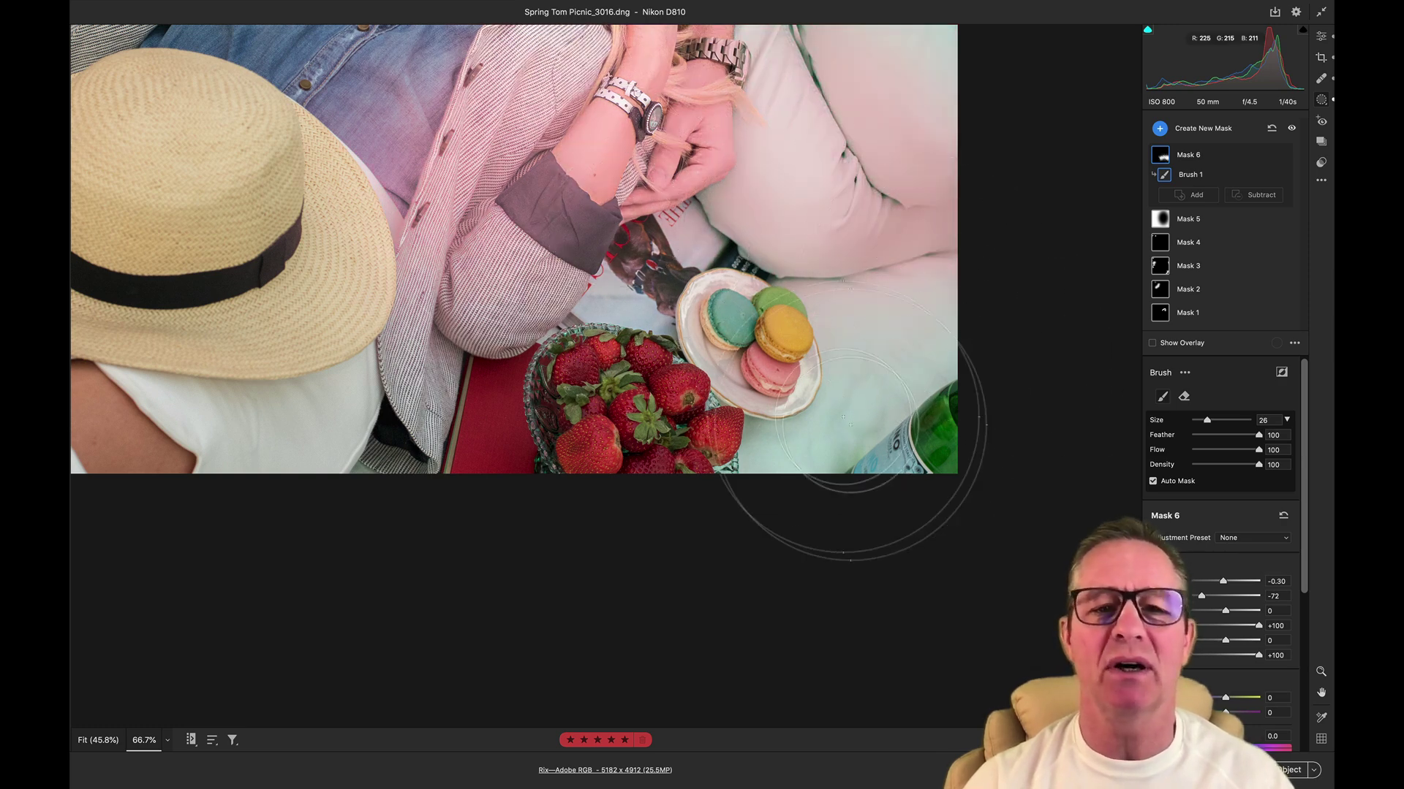
key("ctrl+z")
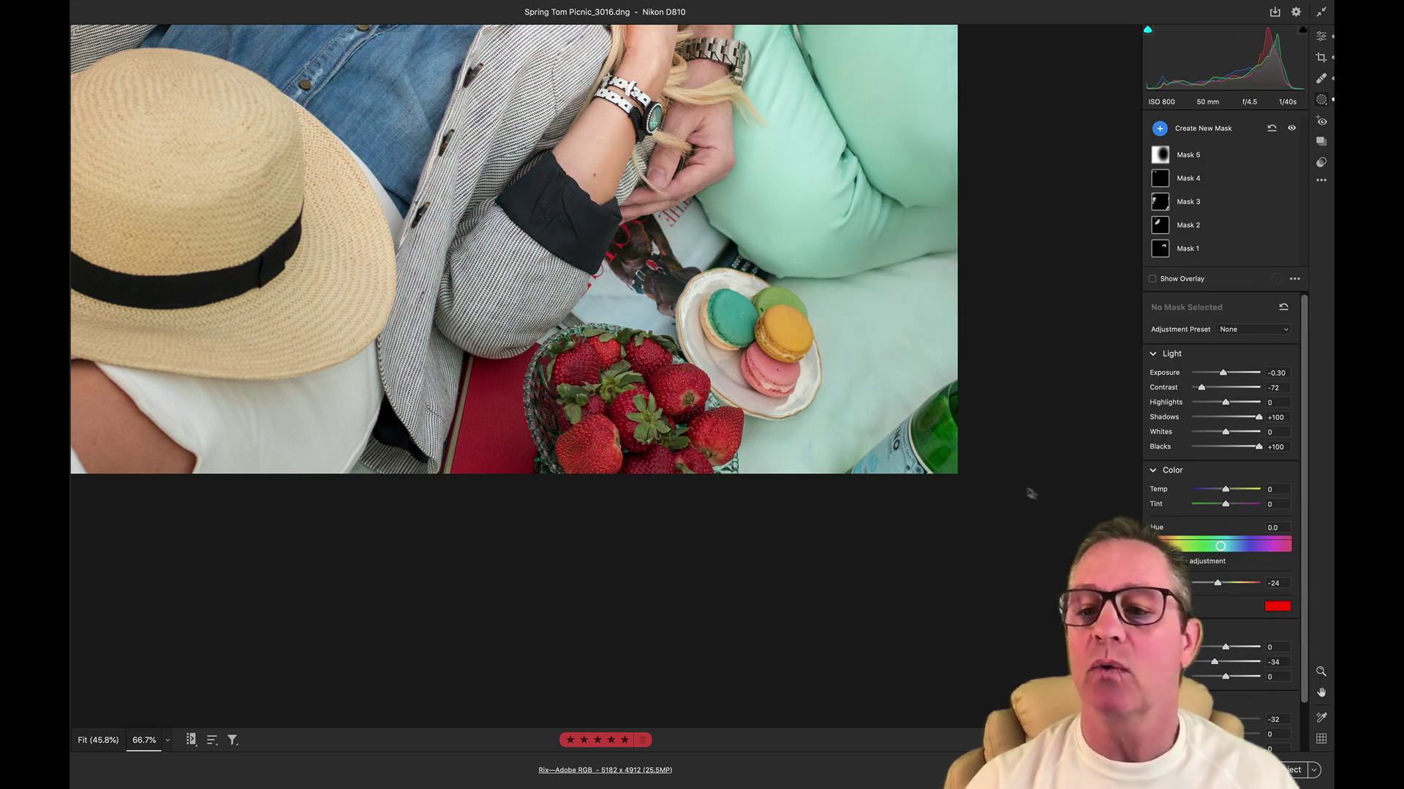
key("k")
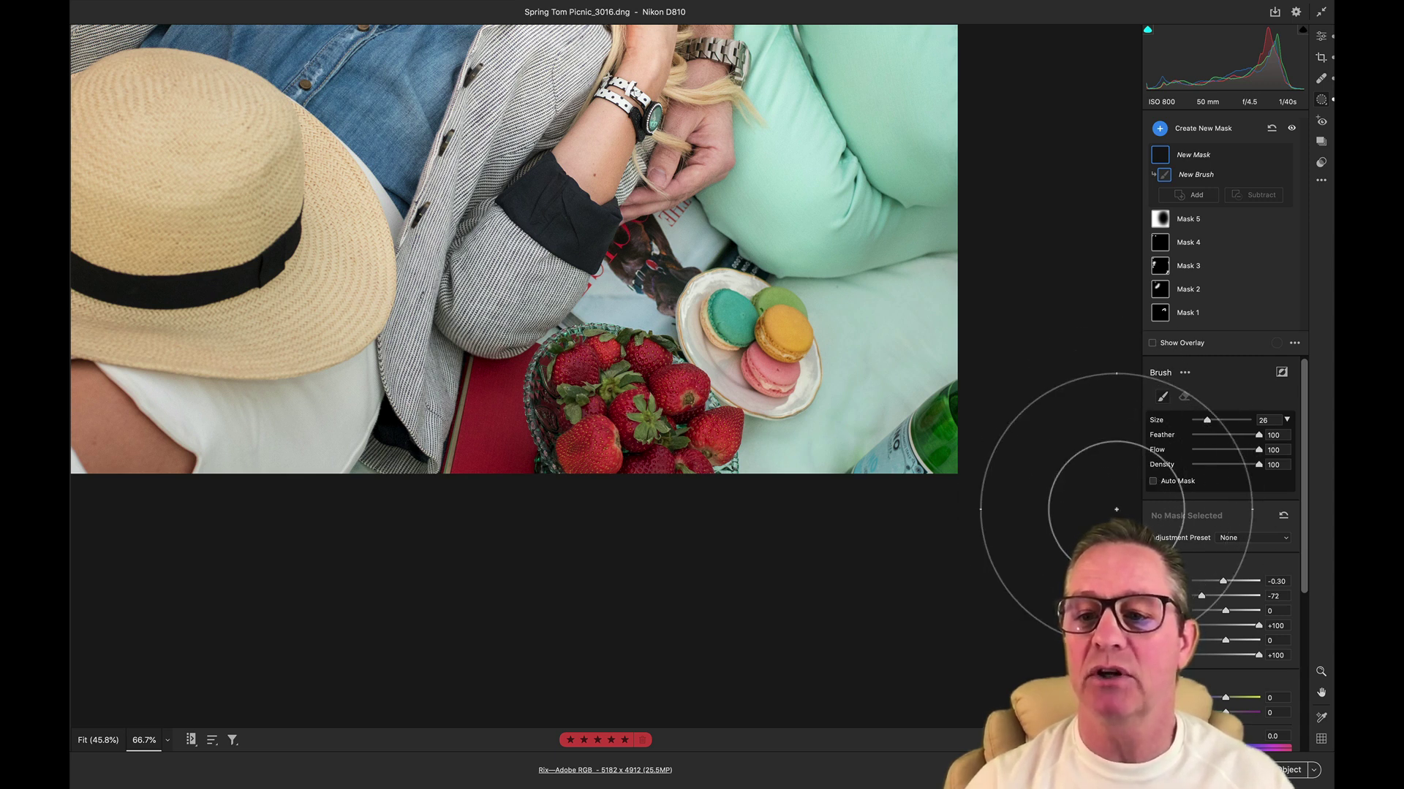
- Set the brush to Size 9 and Feather 30 with Auto Mask on
key("b")
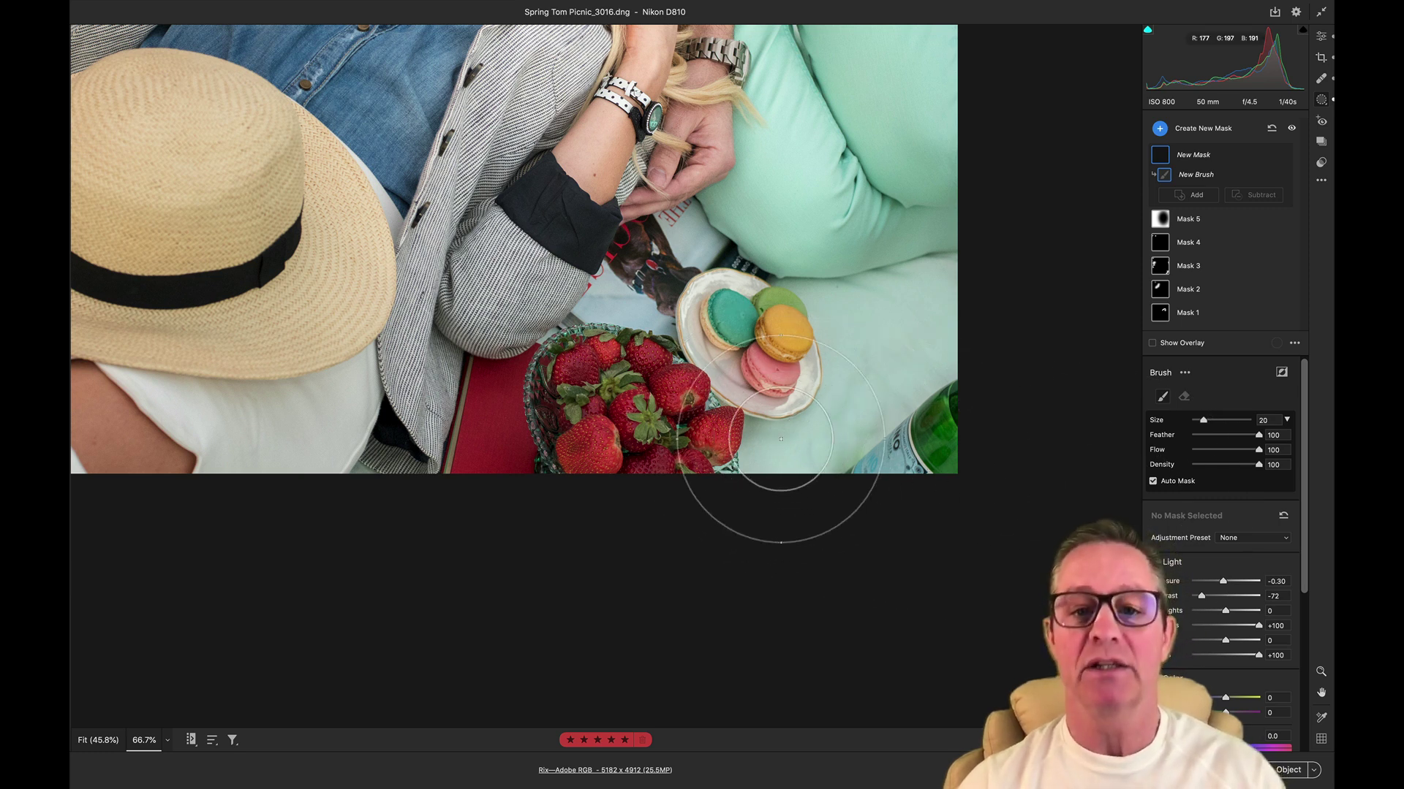
key("bracketleft")
key("bracketleft")
key("bracketleft")
key("bracketleft")
key("bracketleft")
key("shift+bracketleft")
key("shift+bracketleft")
key("shift+bracketleft")
key("shift+bracketleft")
key("shift+bracketleft")
key("shift+bracketleft")
key("shift+bracketleft")
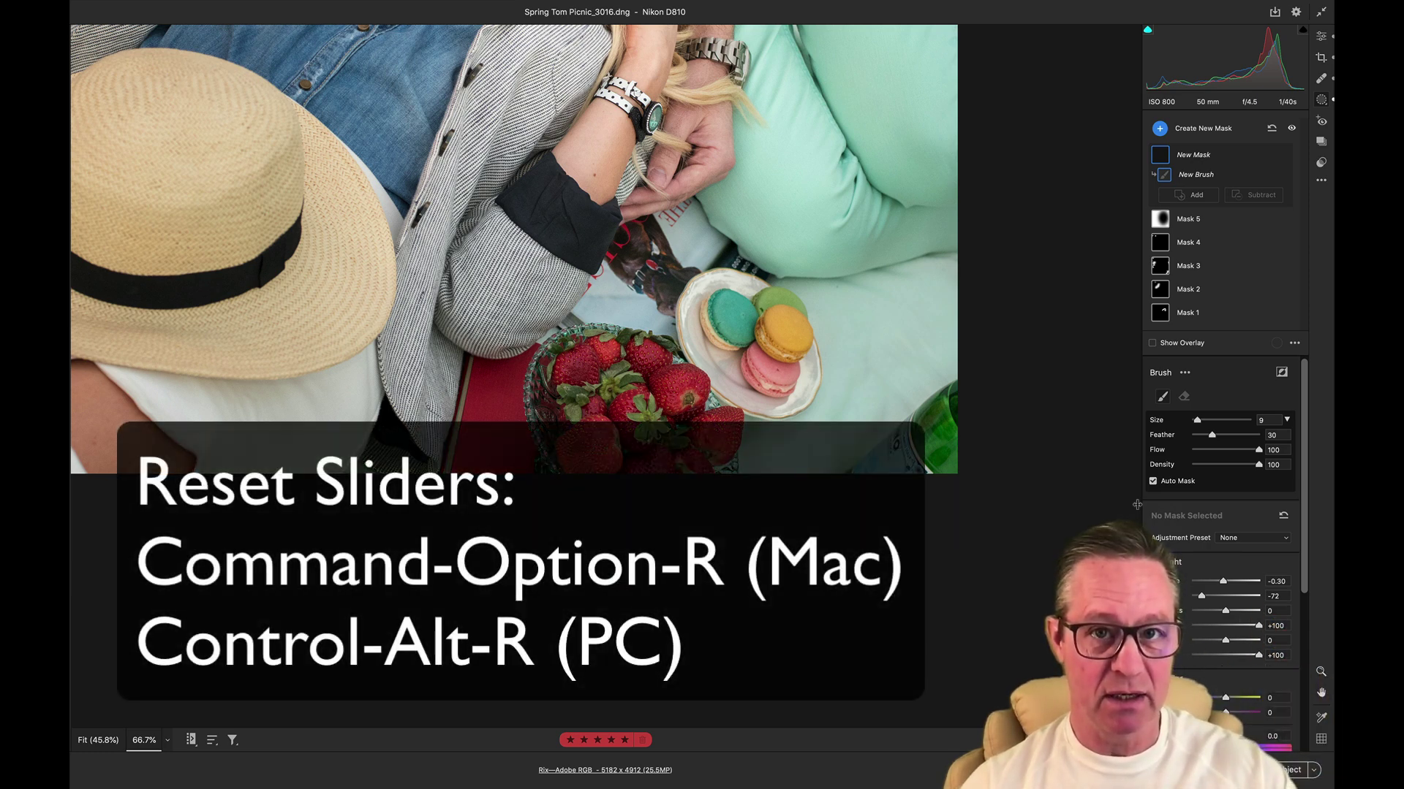
- Reset the new brush mask's sliders with Command-Option-R so the preset reads All Zeroes
key("super+alt+r")
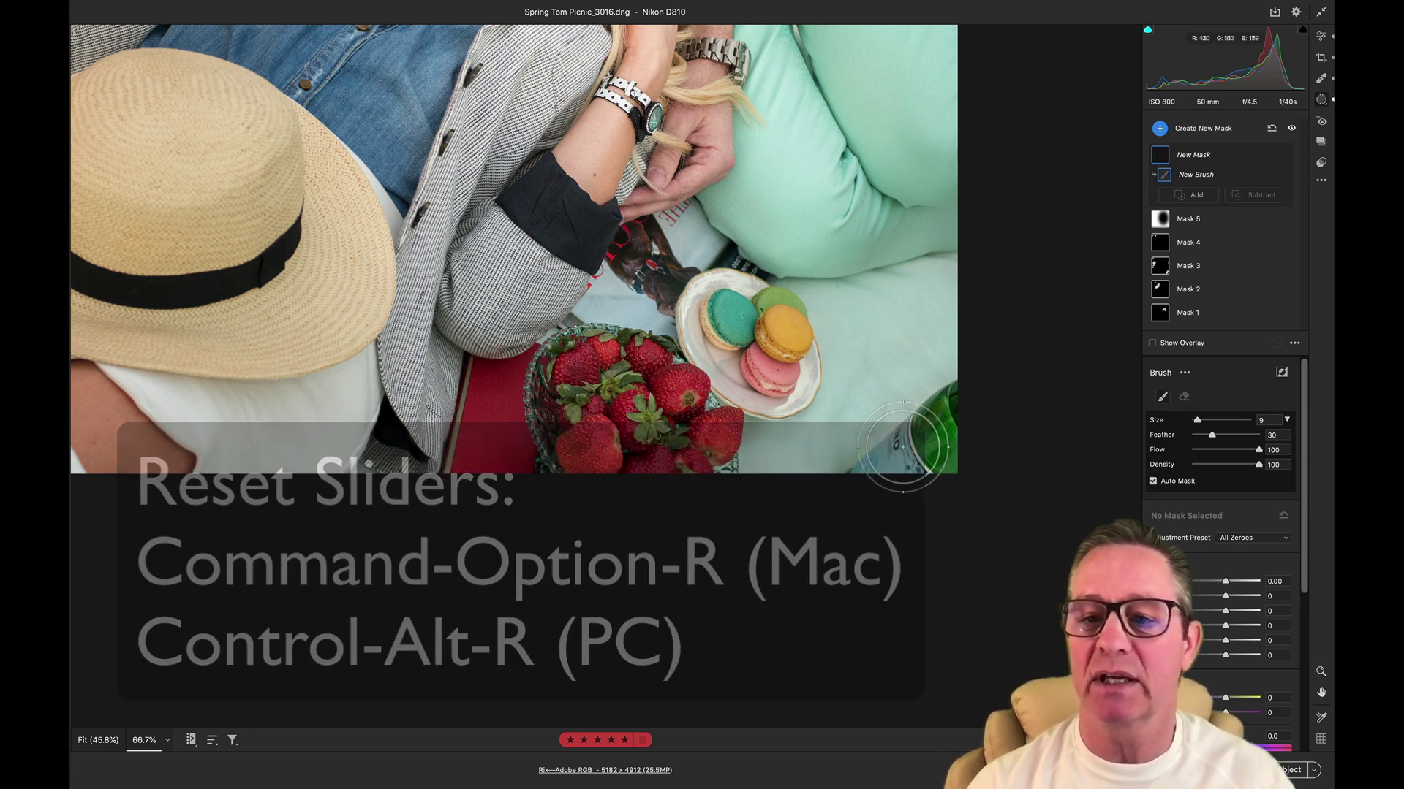
- Brush a mask over the teal macaron and set its Hue to +116.9, turning it purple
left_click(734, 319)
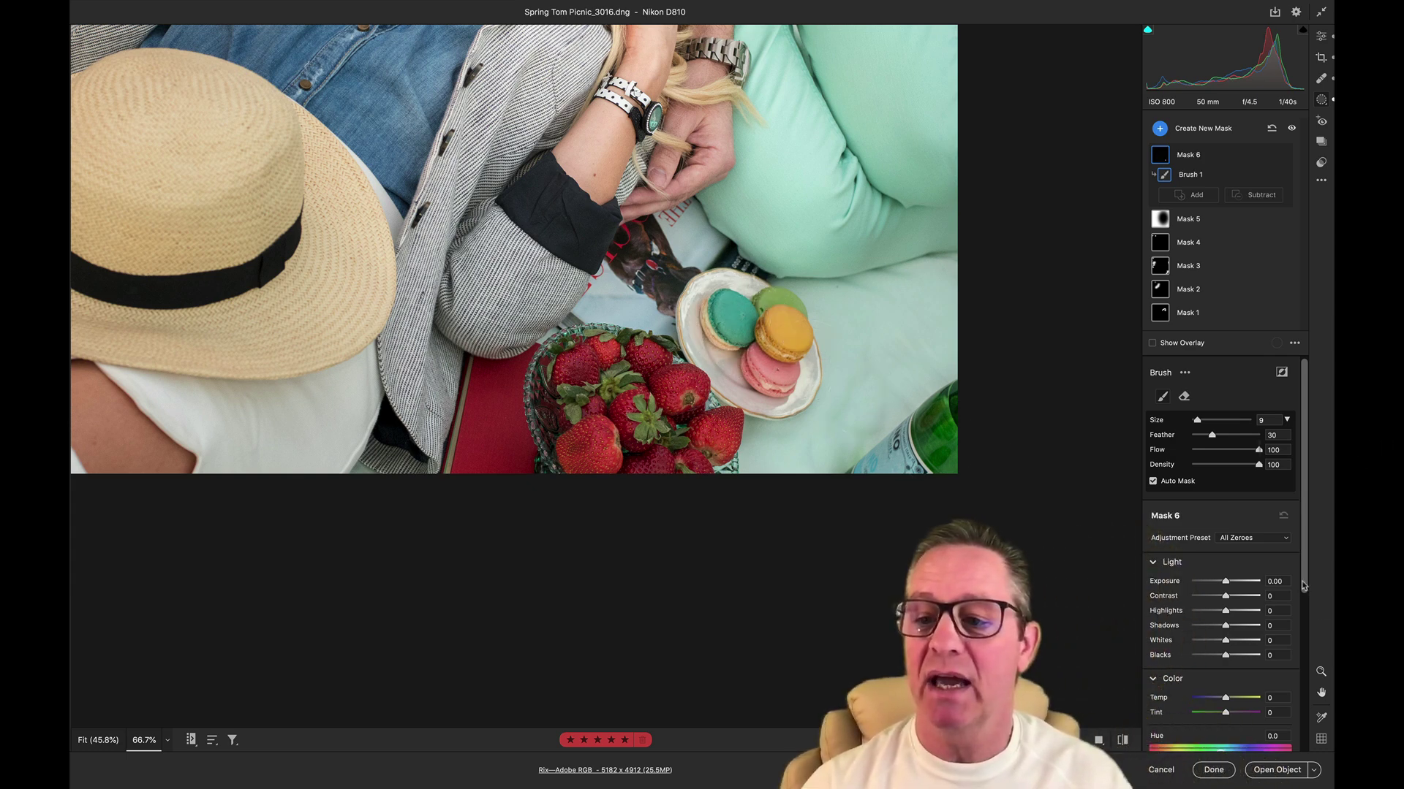
scroll(1314, 701, "down", 5)
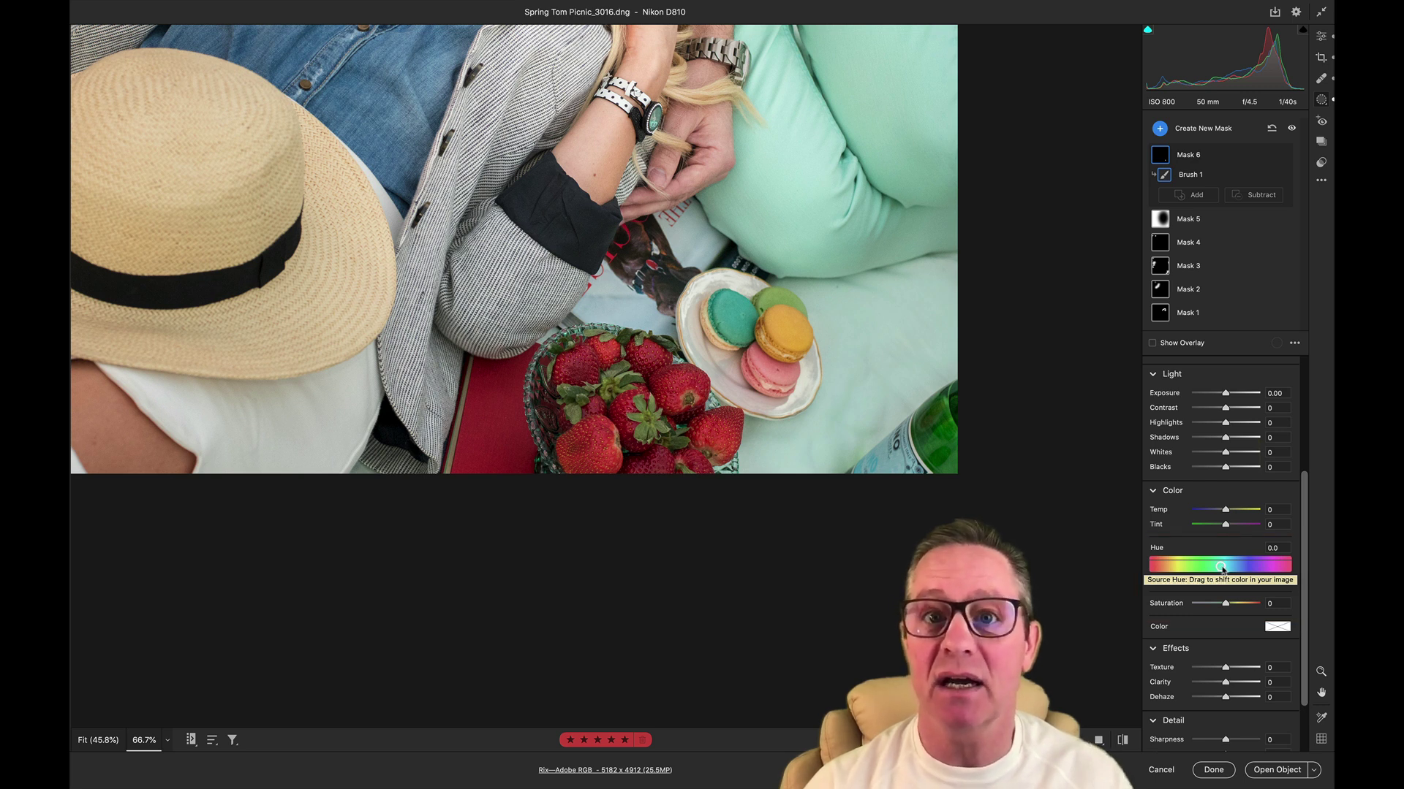
left_click_drag(1222, 568, 1267, 576)
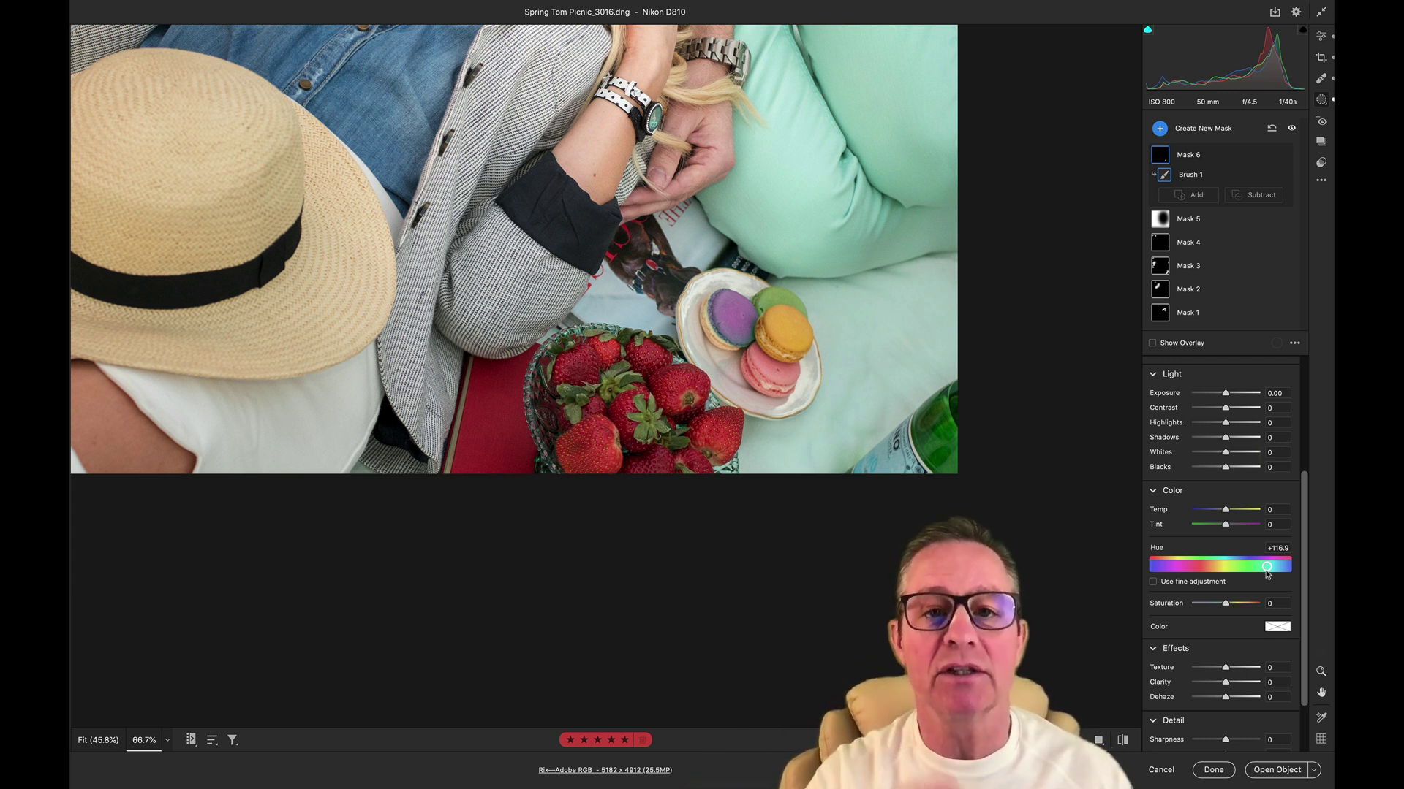
- Cancel the picnic photo edits, then open sunburn-1.jpg from Bridge in Camera Raw
left_click(1163, 771)
left_click(619, 486)
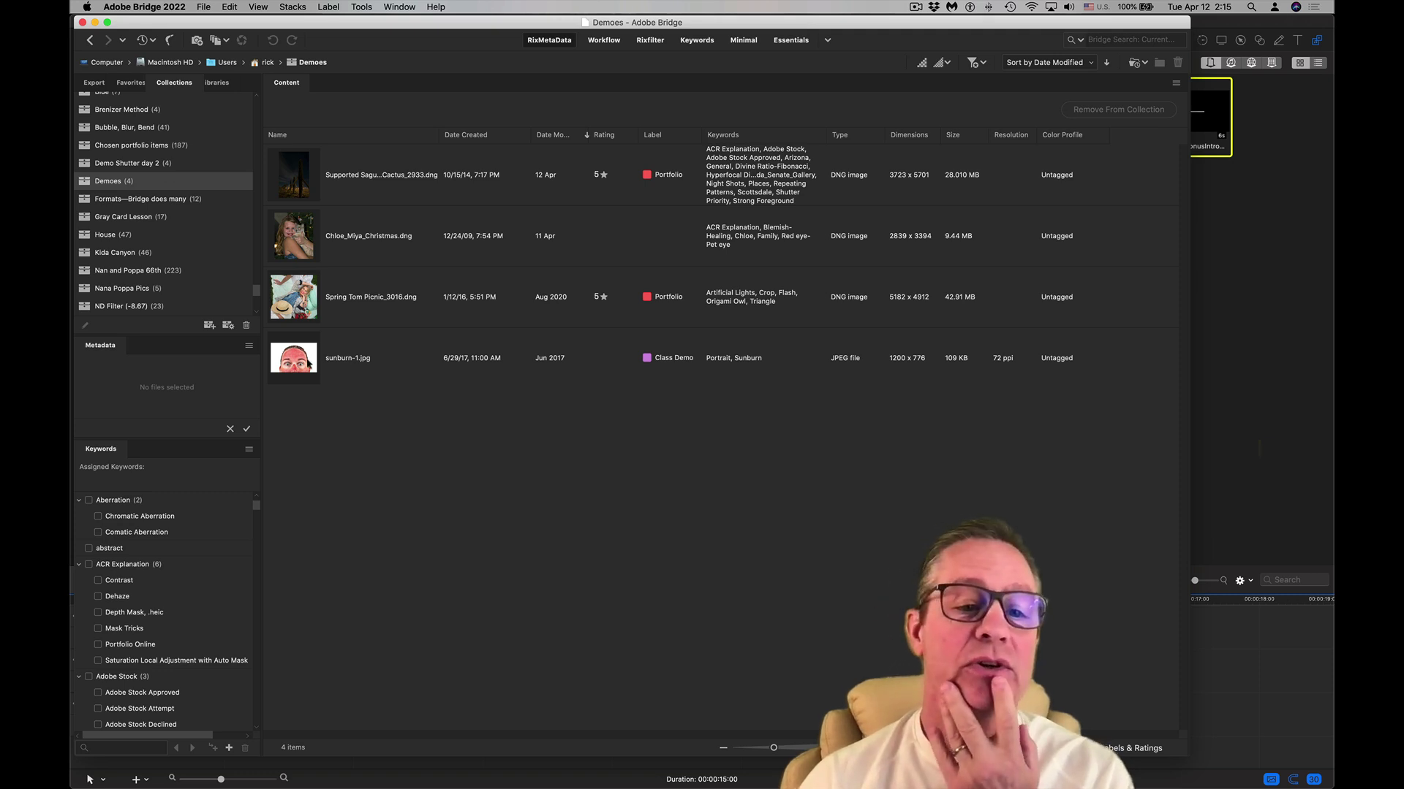
left_click(309, 365)
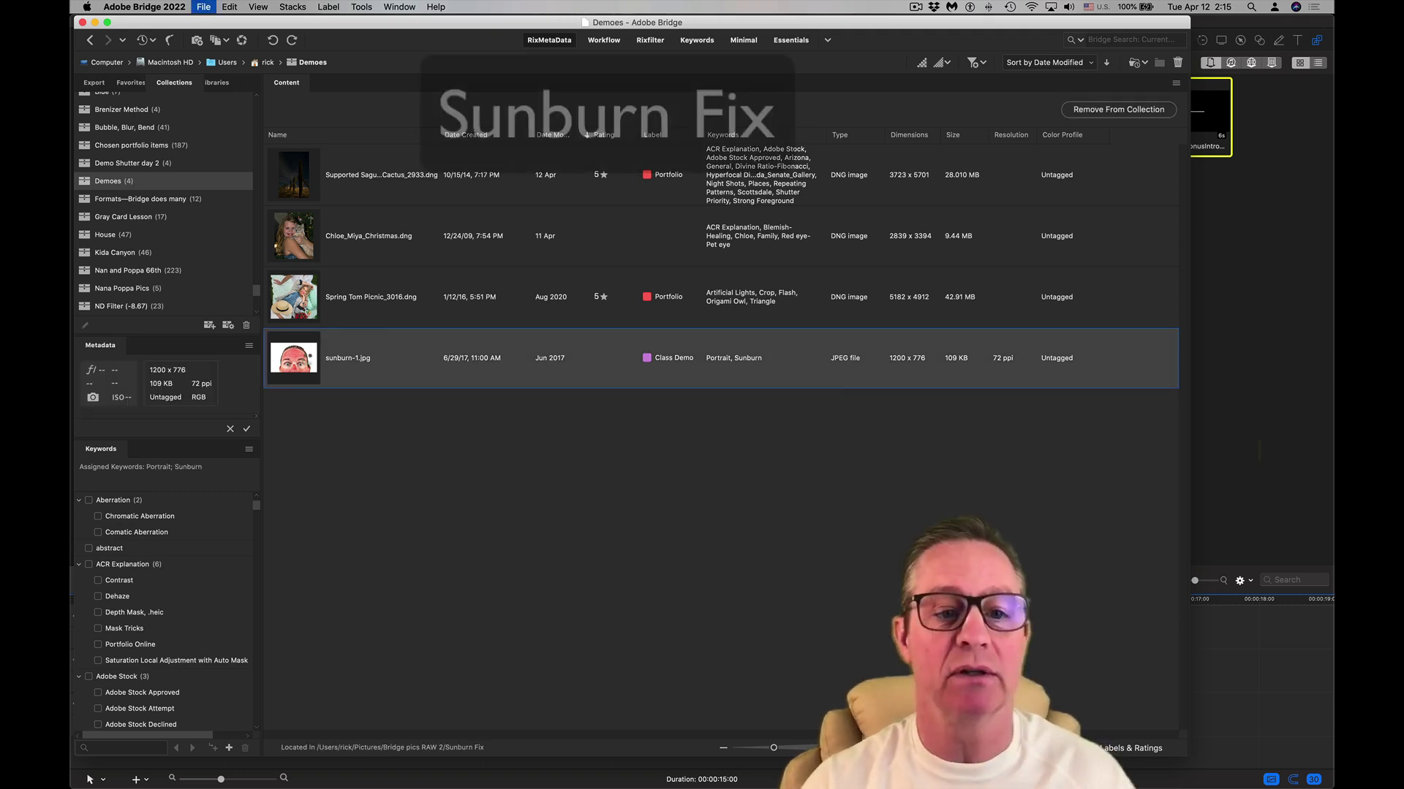
key("super+r")
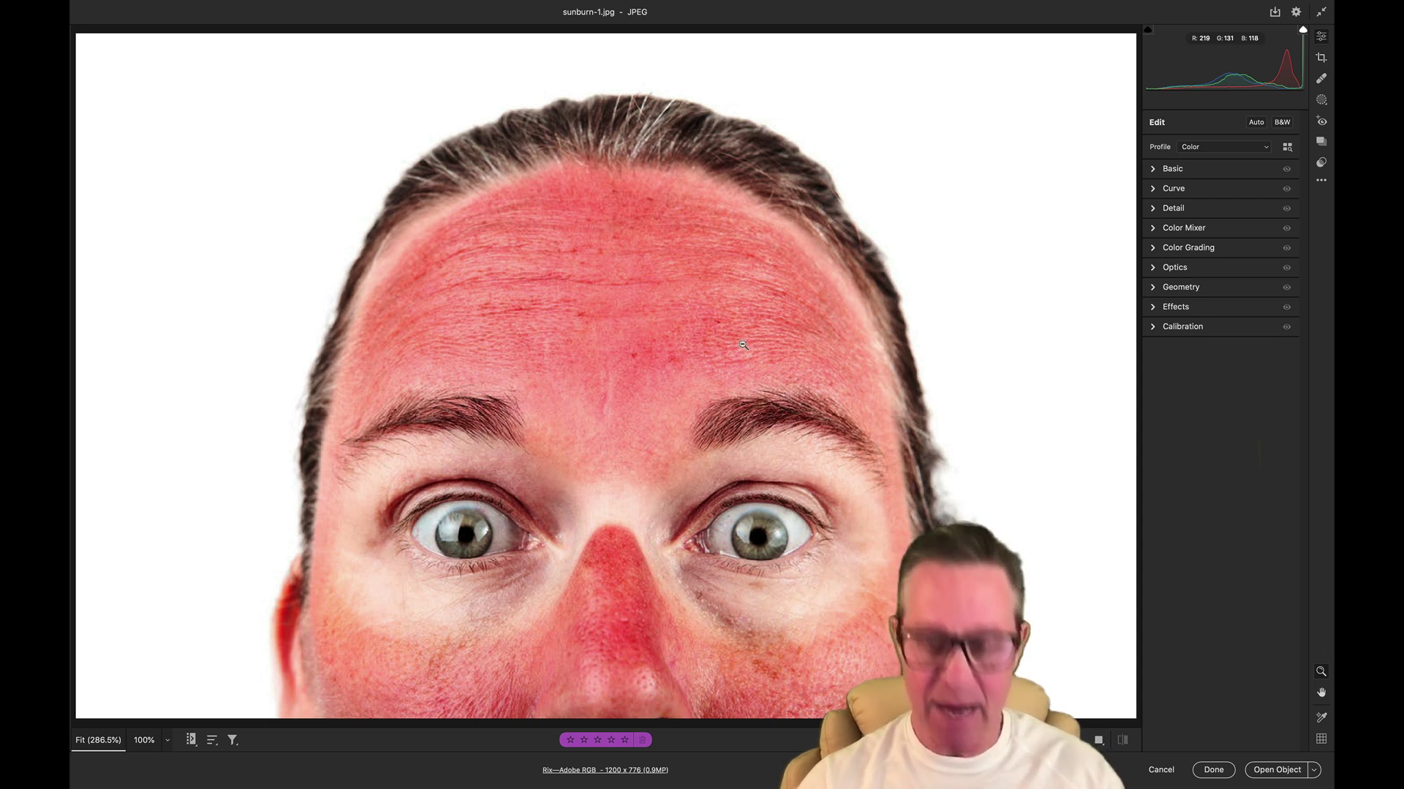
- Start a brush mask with Auto Mask off, then switch it to a Color Range mask
key("k")
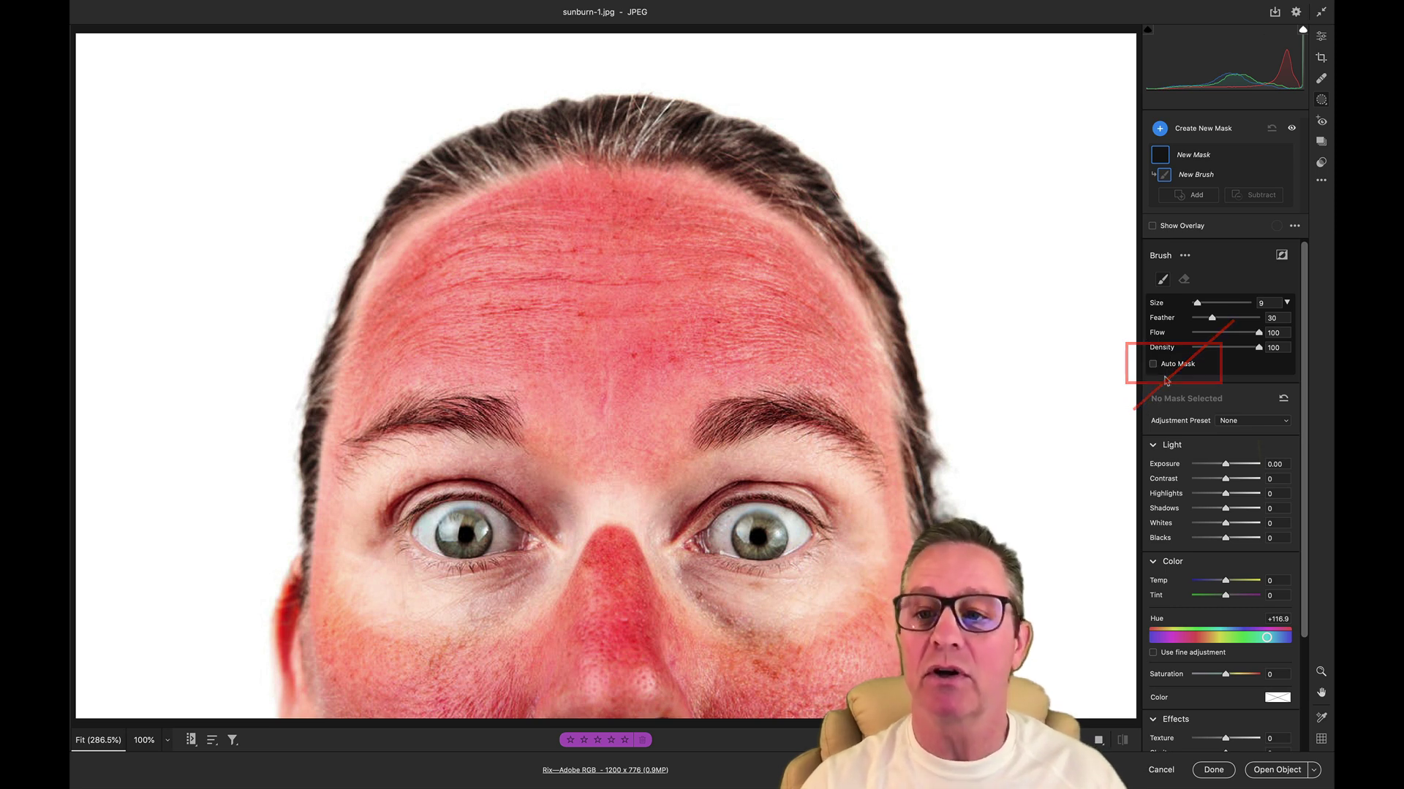
left_click(1165, 366)
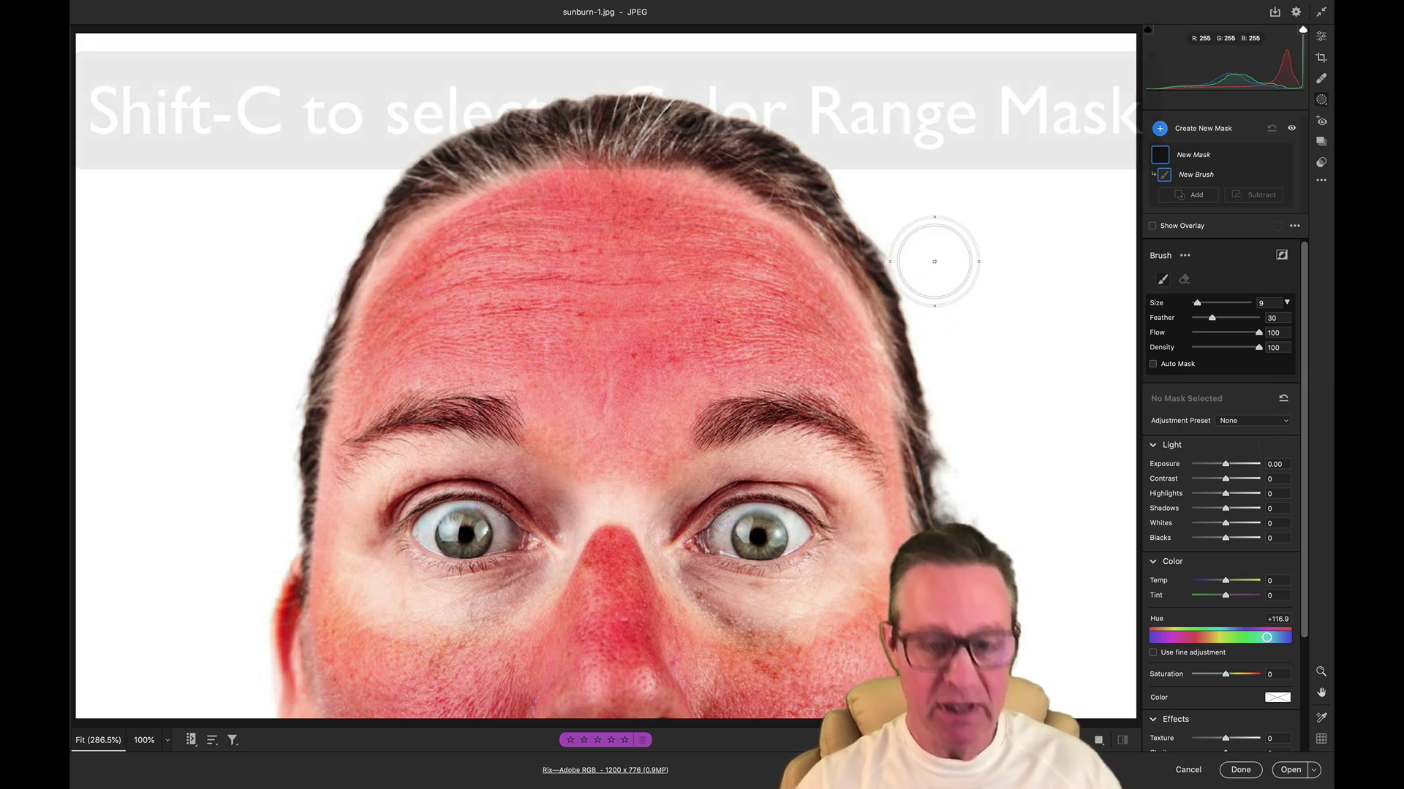
key("shift+c")
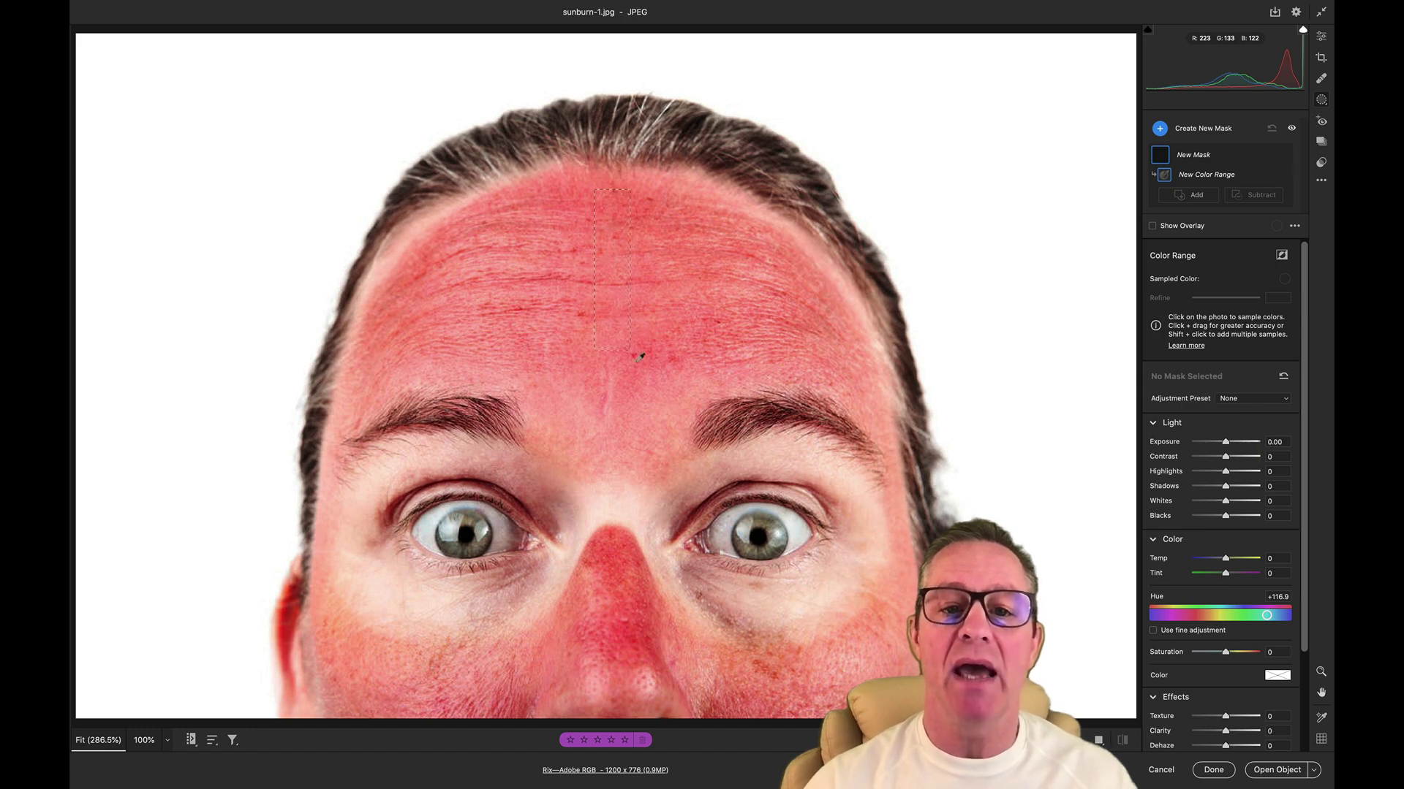
- Sample the red forehead skin, then set Hue +16.2, Saturation -20 and Exposure -0.05
mouse_move(641, 360)
left_mouse_down()
mouse_move(658, 381)
mouse_move(656, 340)
mouse_move(653, 375)
left_mouse_up()
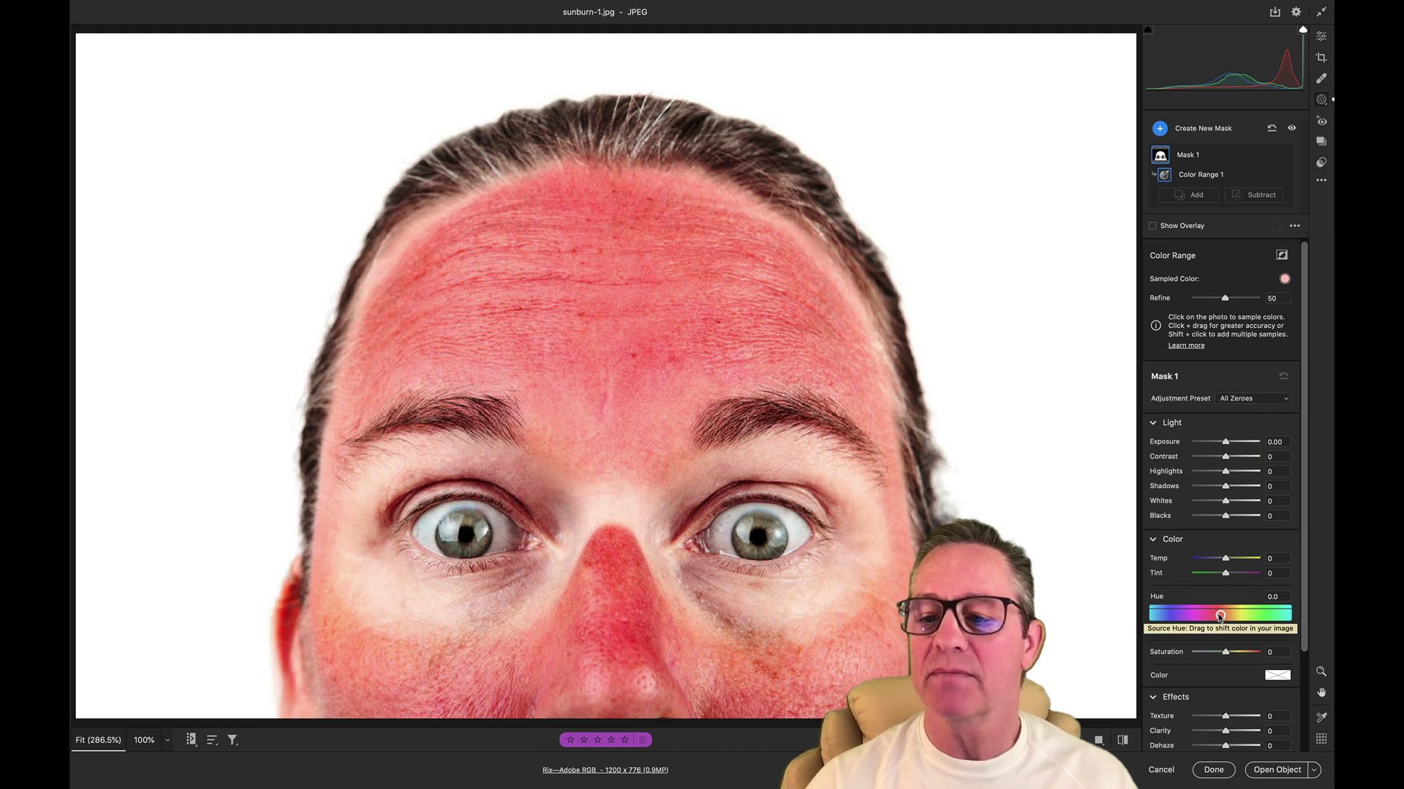
left_click_drag(1220, 616, 1227, 616)
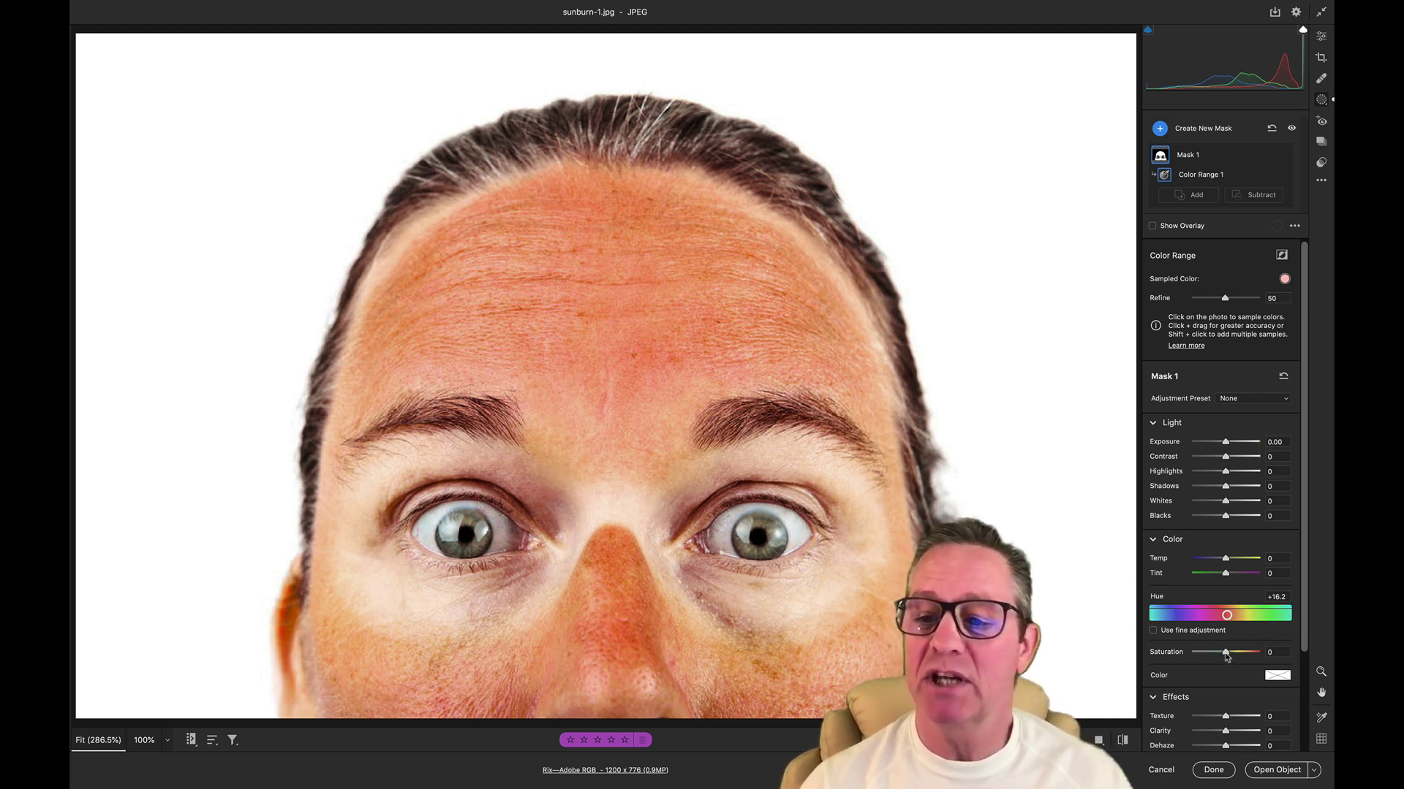
left_click_drag(1226, 654, 1219, 655)
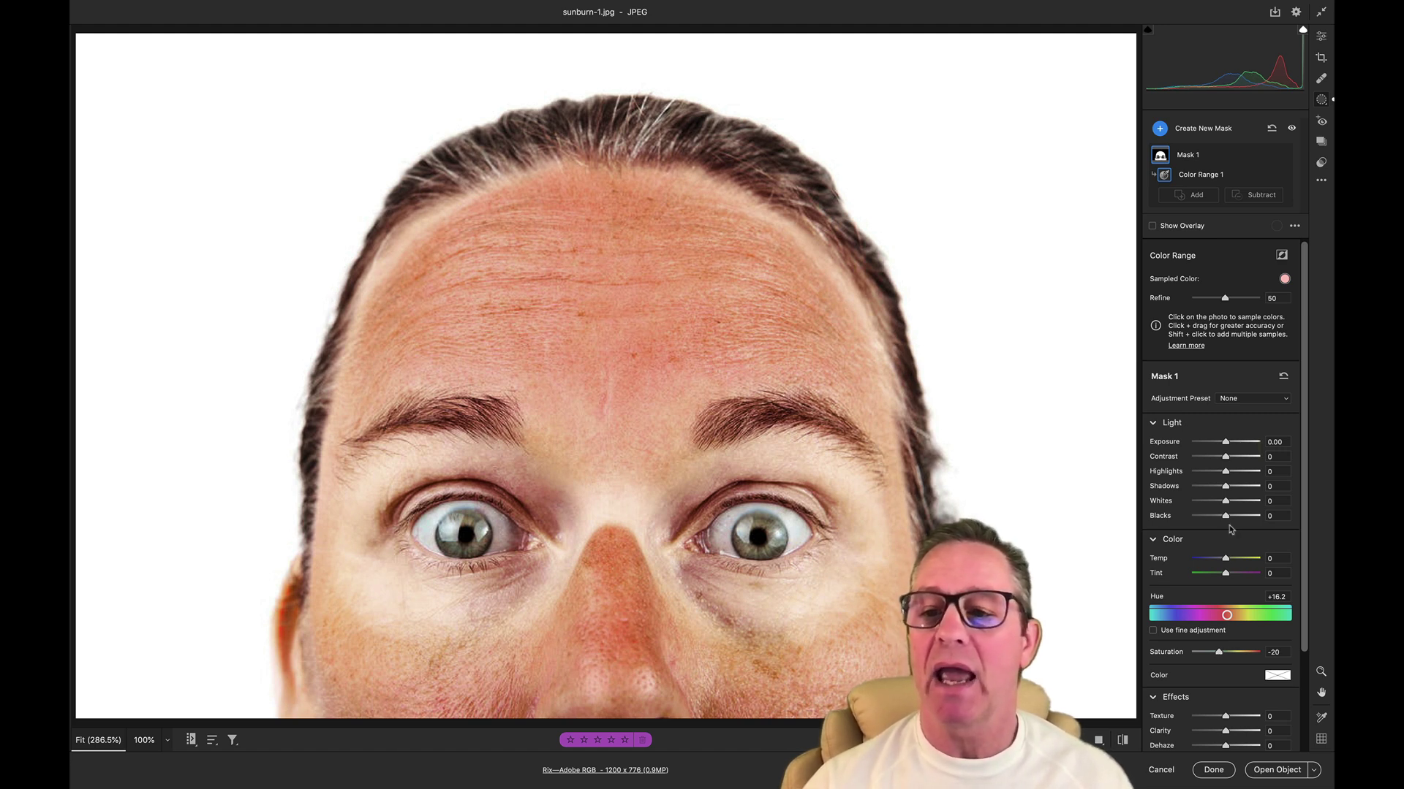
left_click_drag(1226, 443, 1227, 448)
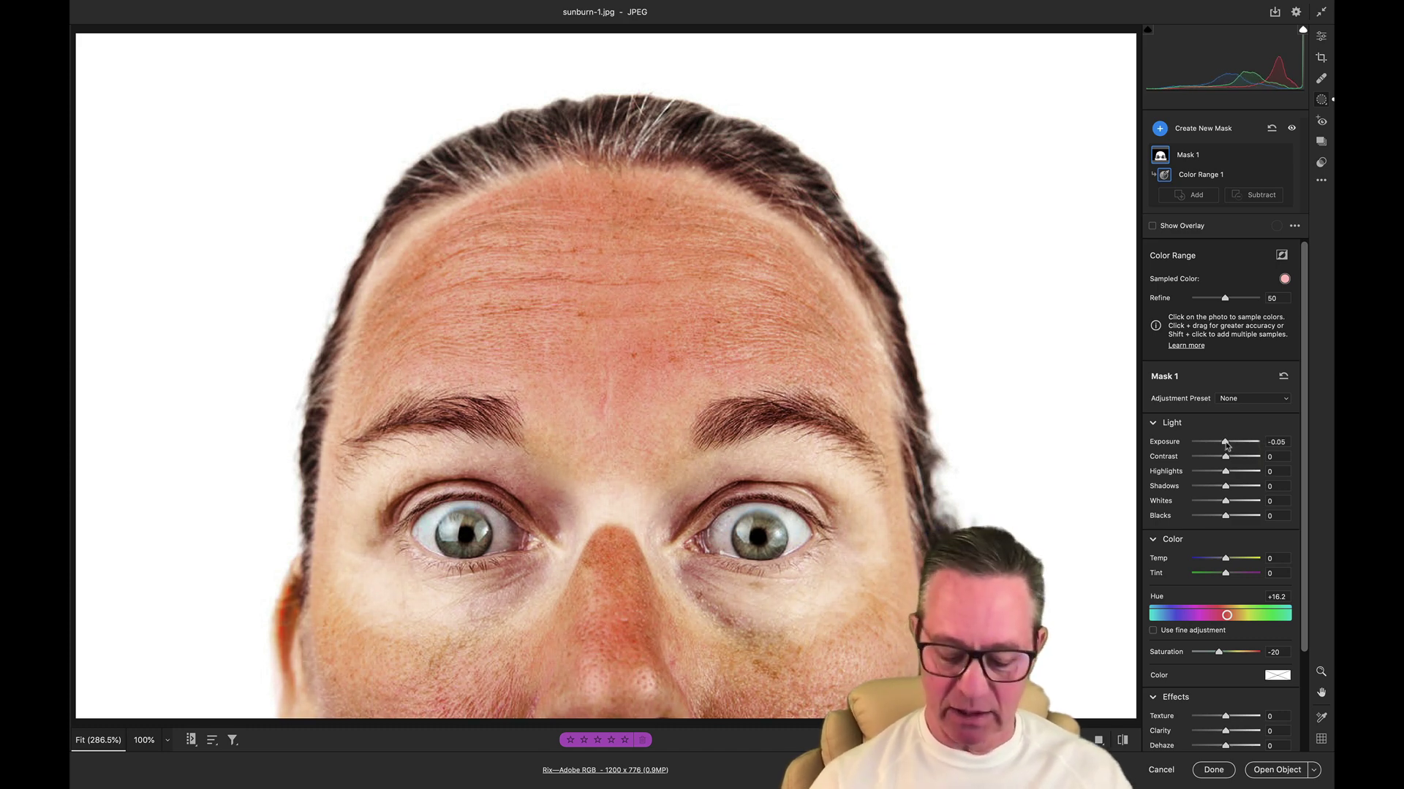
- Toggle the skin correction off and on to compare, then undo back to before the mask
key("ctrl+z")
key("ctrl+shift+z")
key("ctrl+z")
key("ctrl+shift+z")
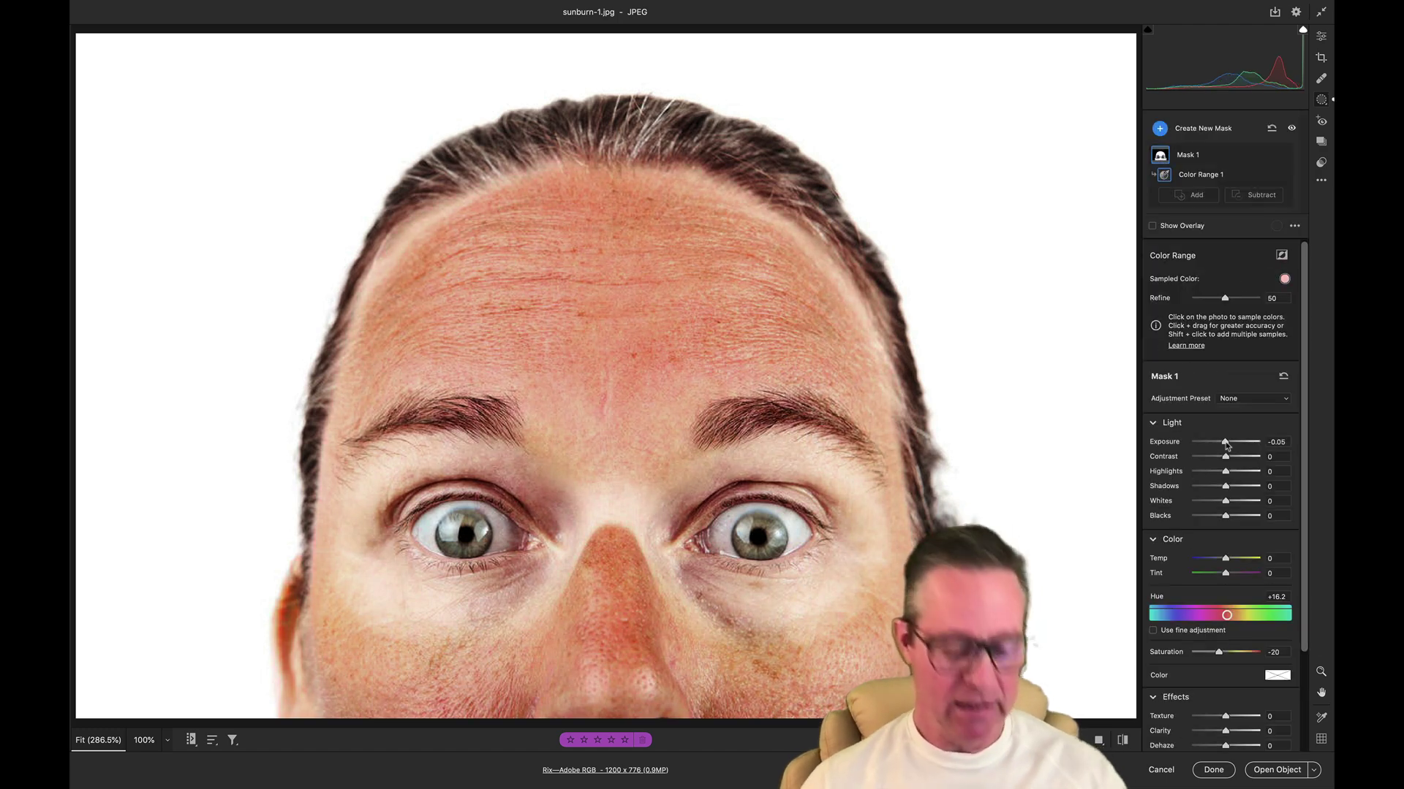
key("ctrl+z")
key("ctrl+shift+z")
key("ctrl+z")
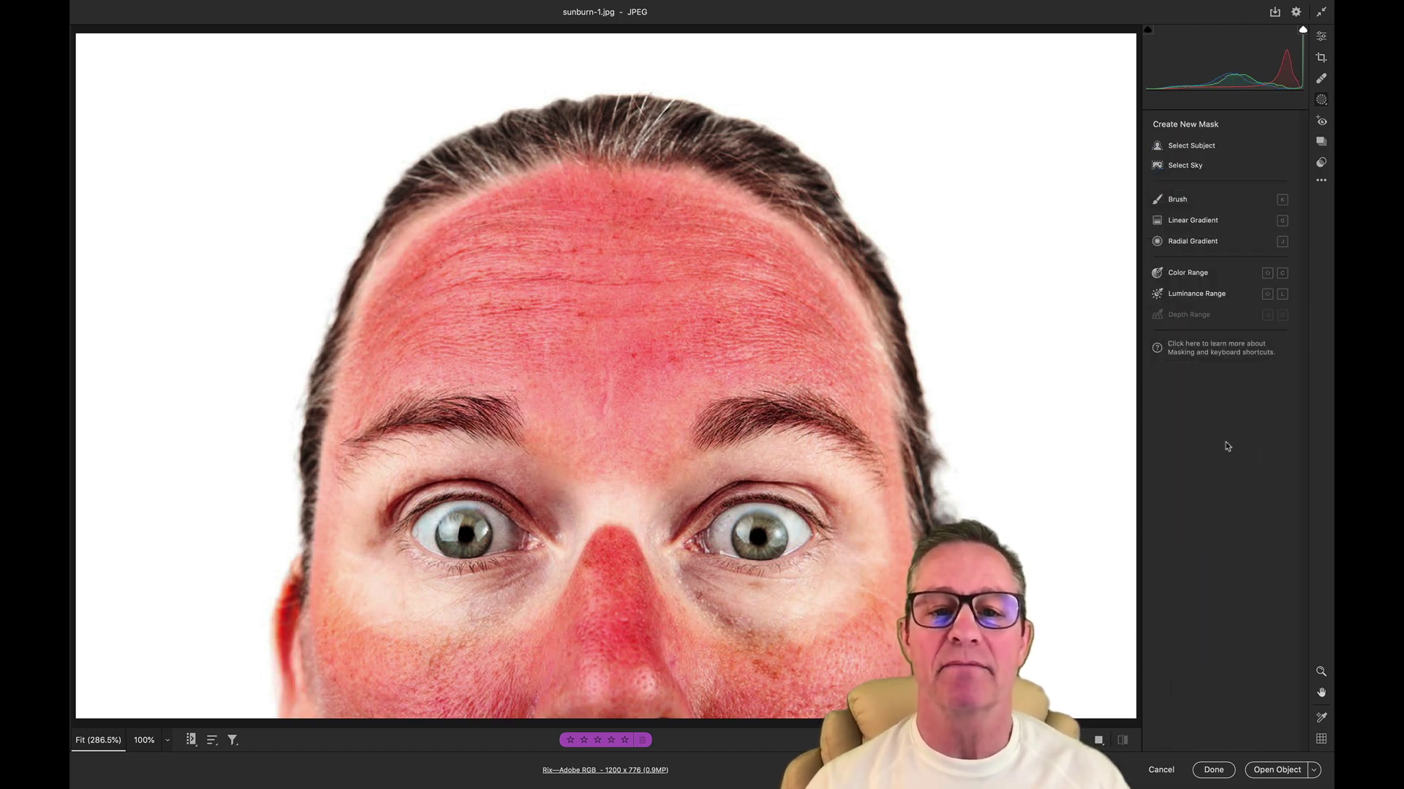
key("ctrl+shift+z")
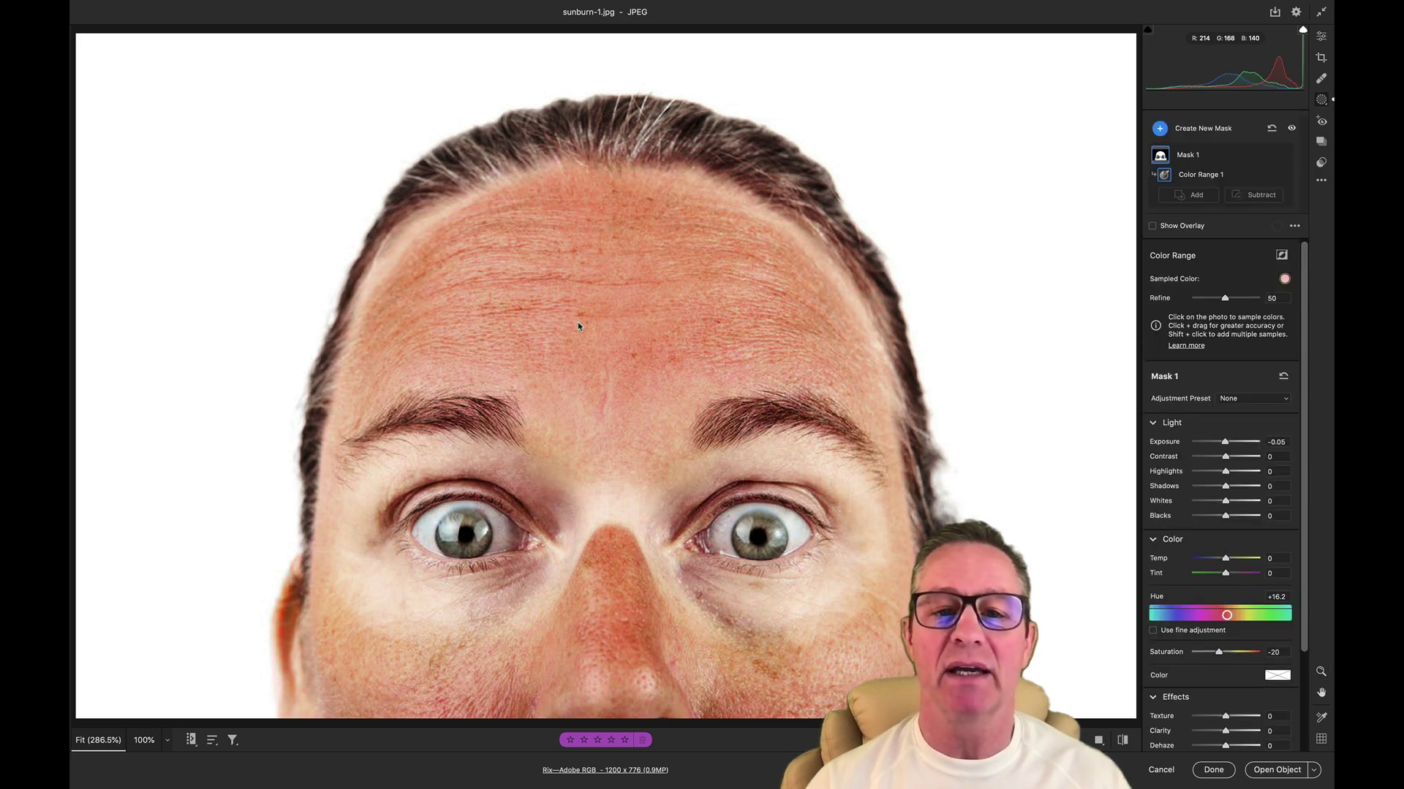
key("ctrl+z")
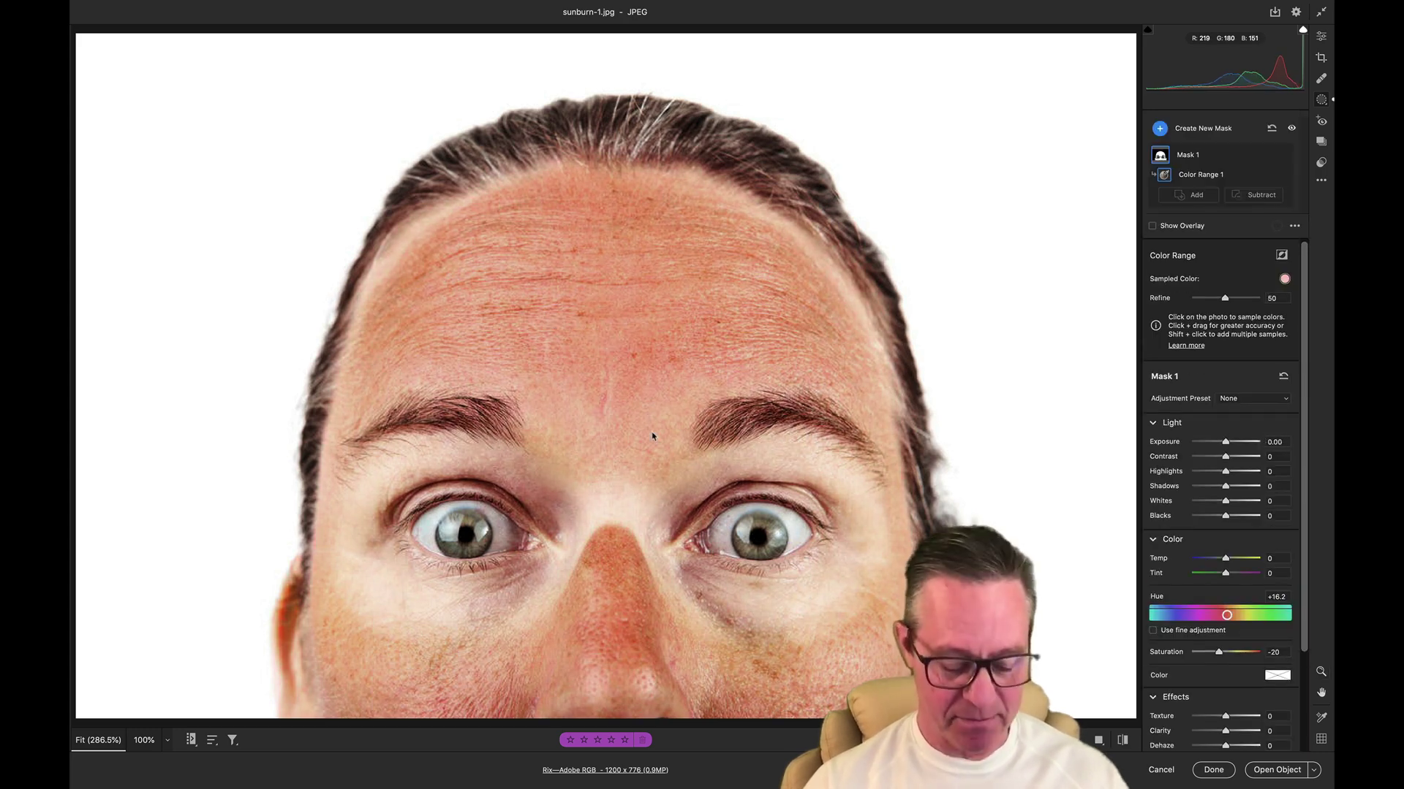
key("ctrl+z")
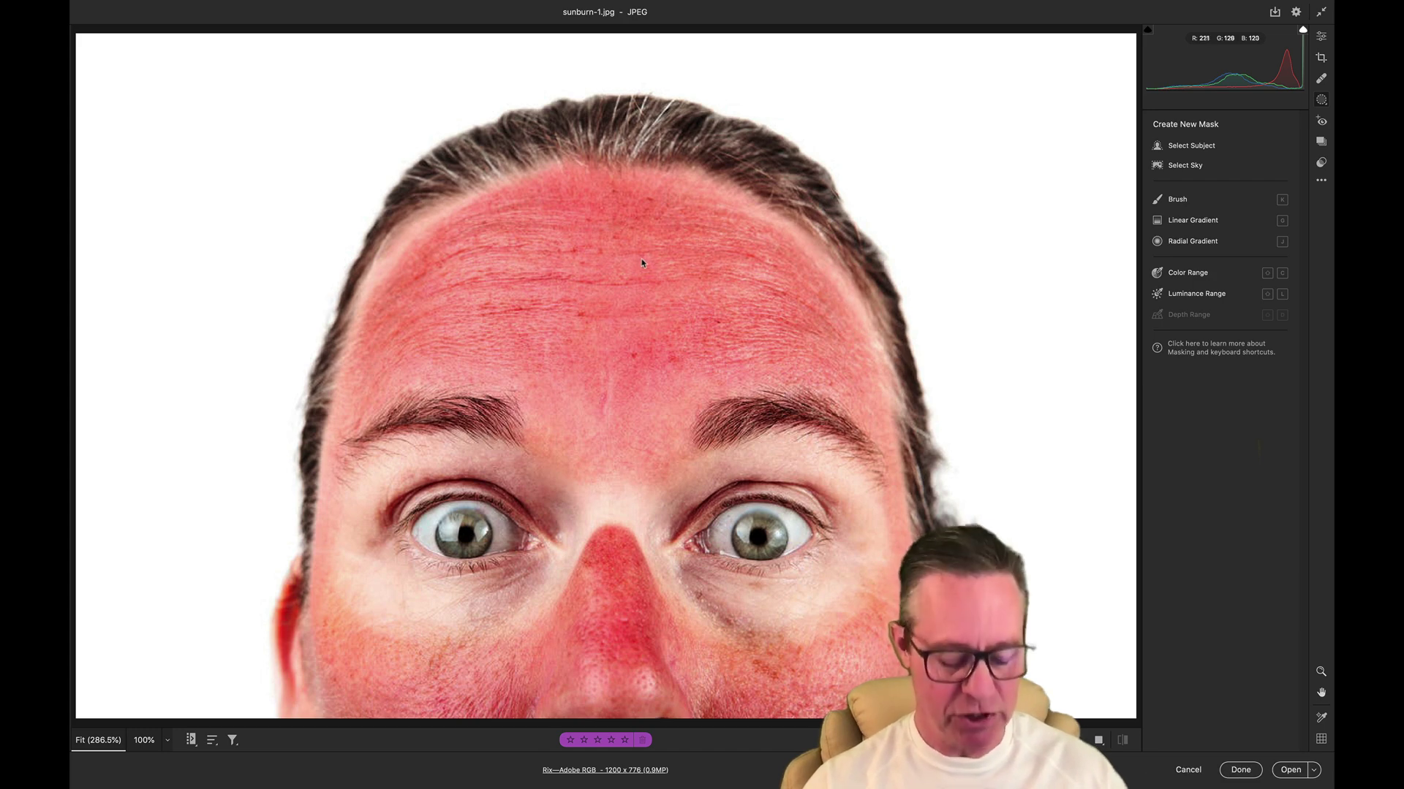
- Create a new Color Range mask sampled from the forehead, with adjustments at All Zeroes
key("shift+c")
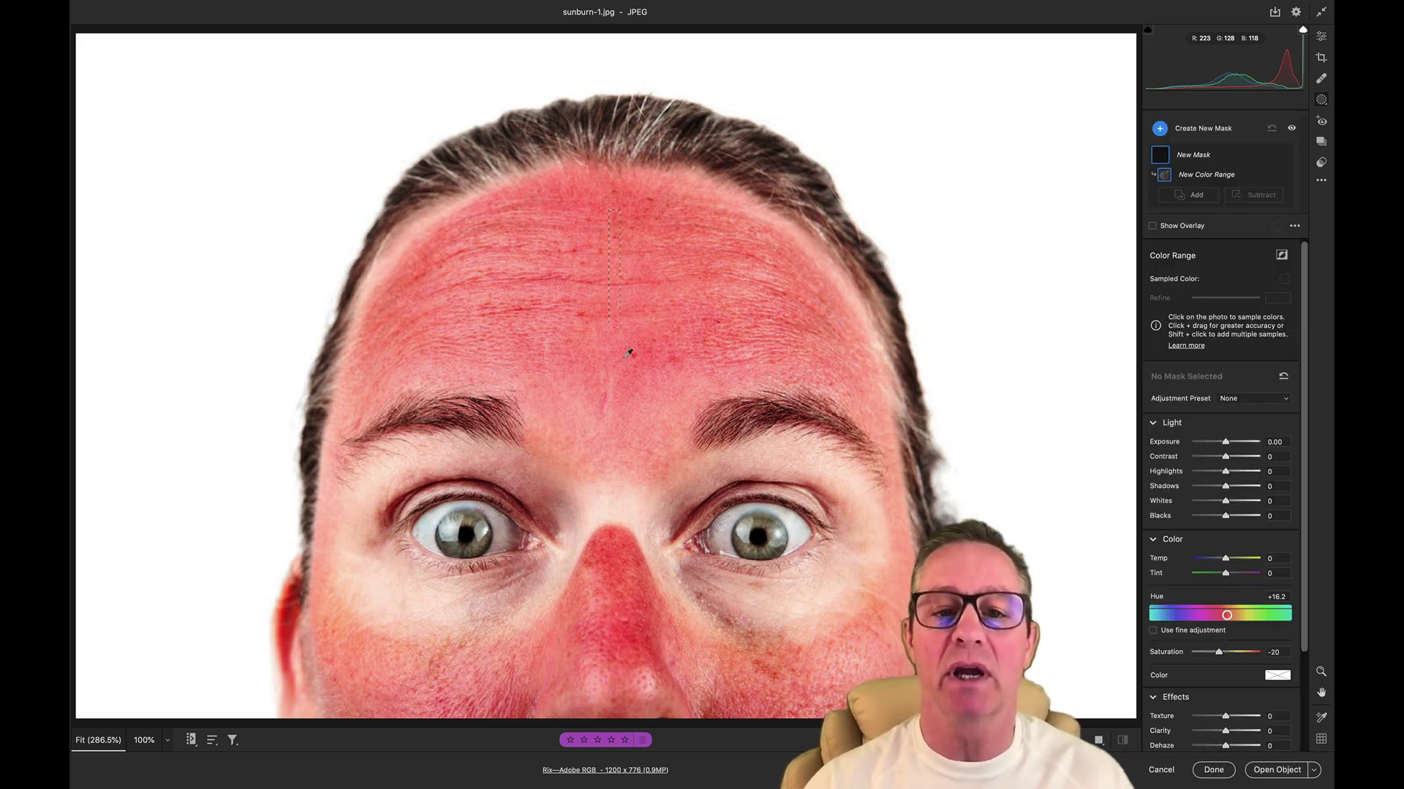
left_click(630, 385)
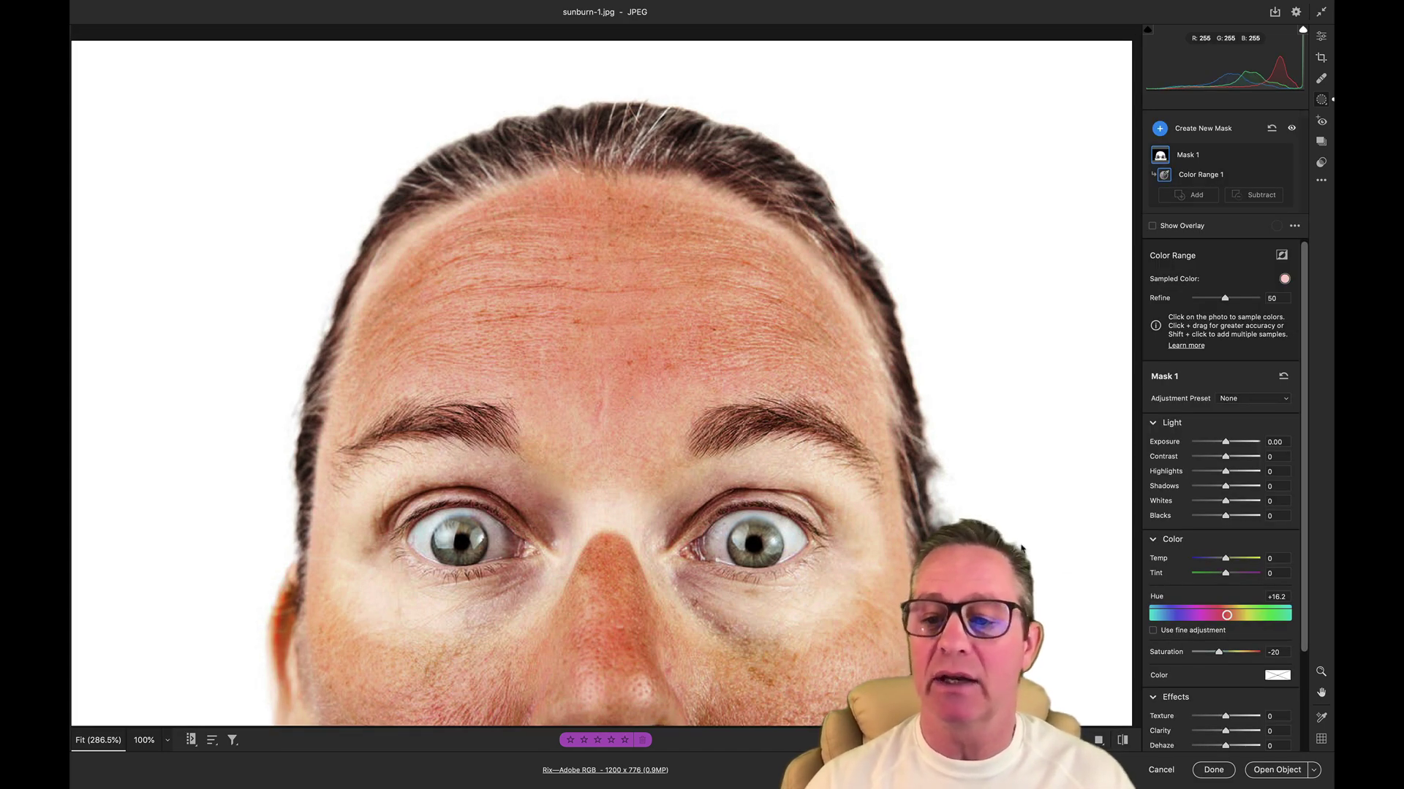
left_click(1210, 570, "alt")
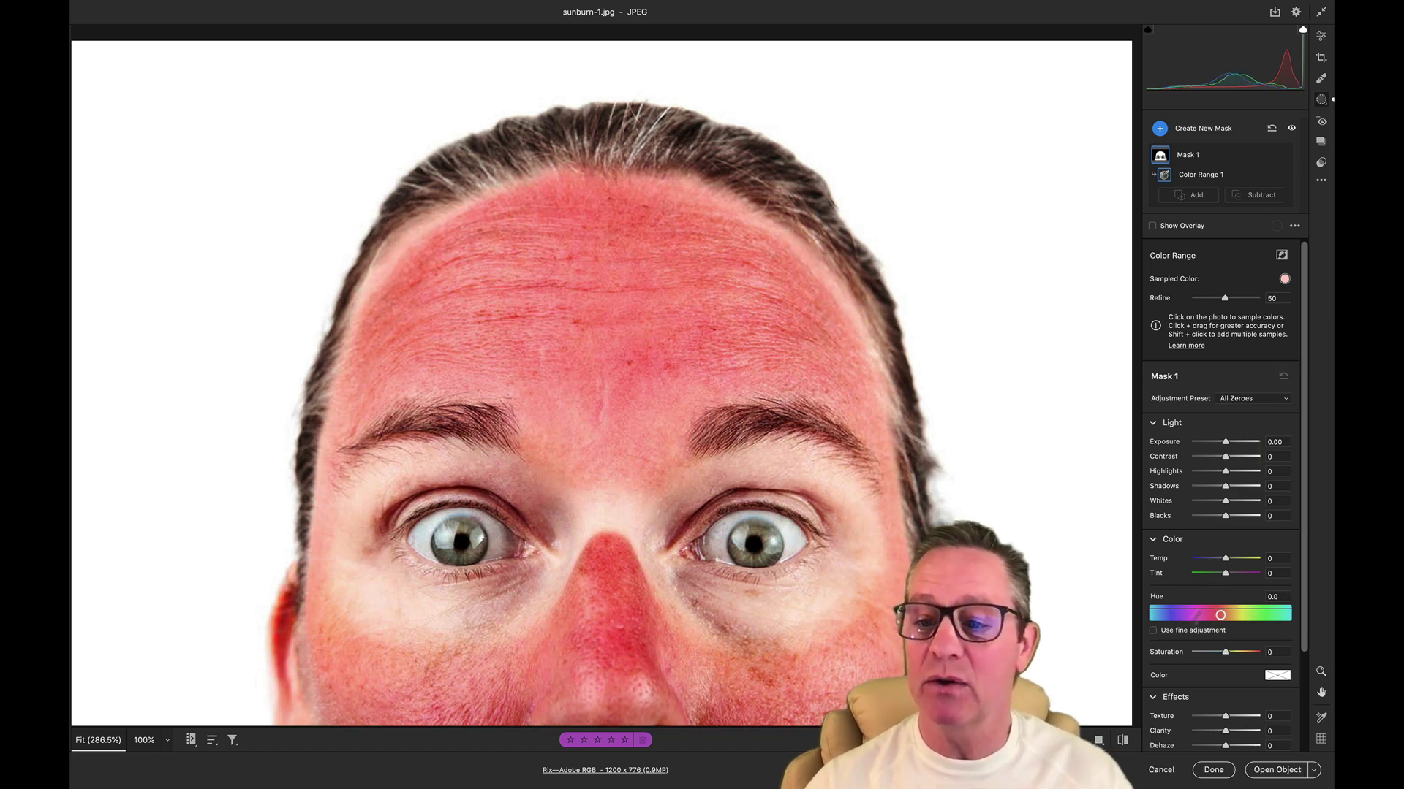
- Give the sunburn mask a light cyan tint colour
left_click(1276, 678)
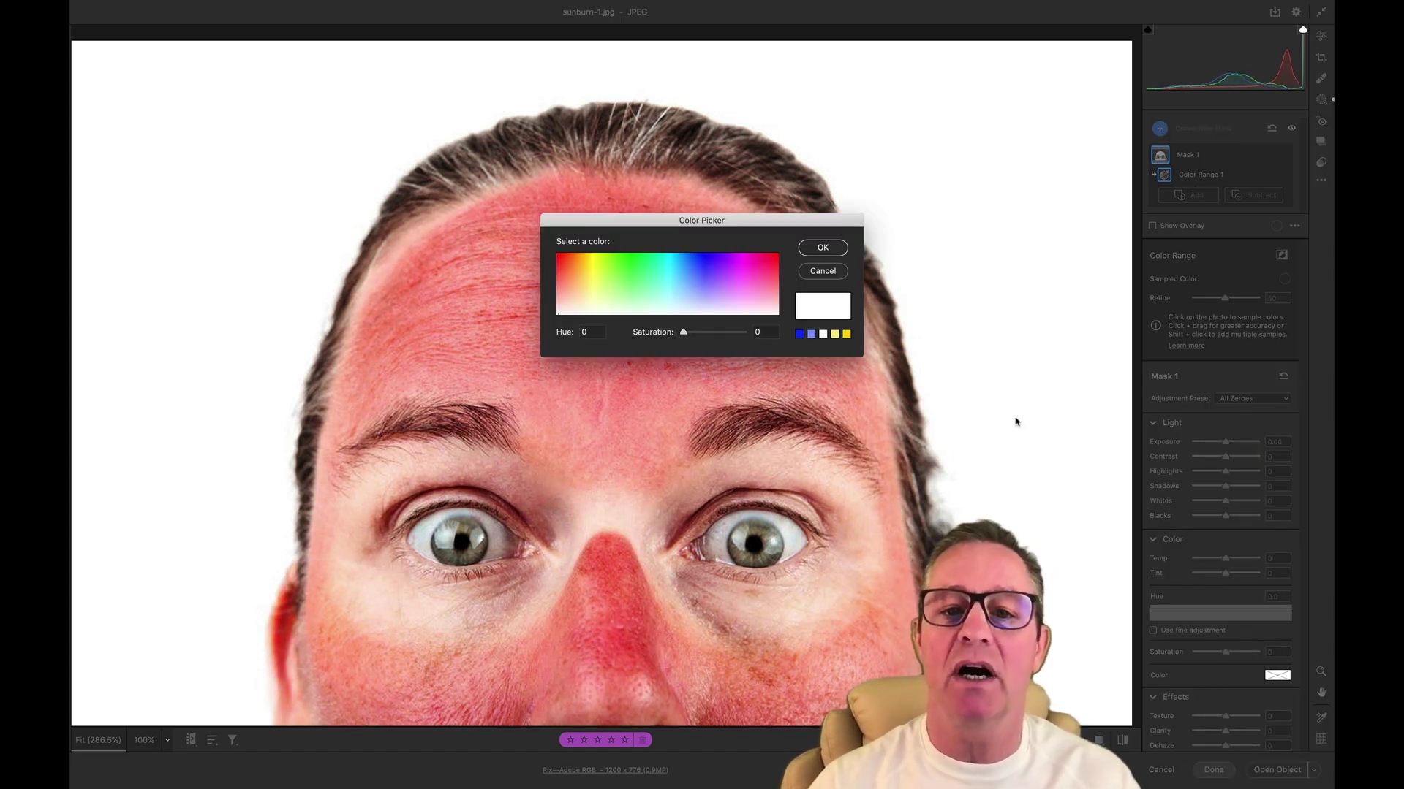
left_click_drag(796, 230, 1044, 228)
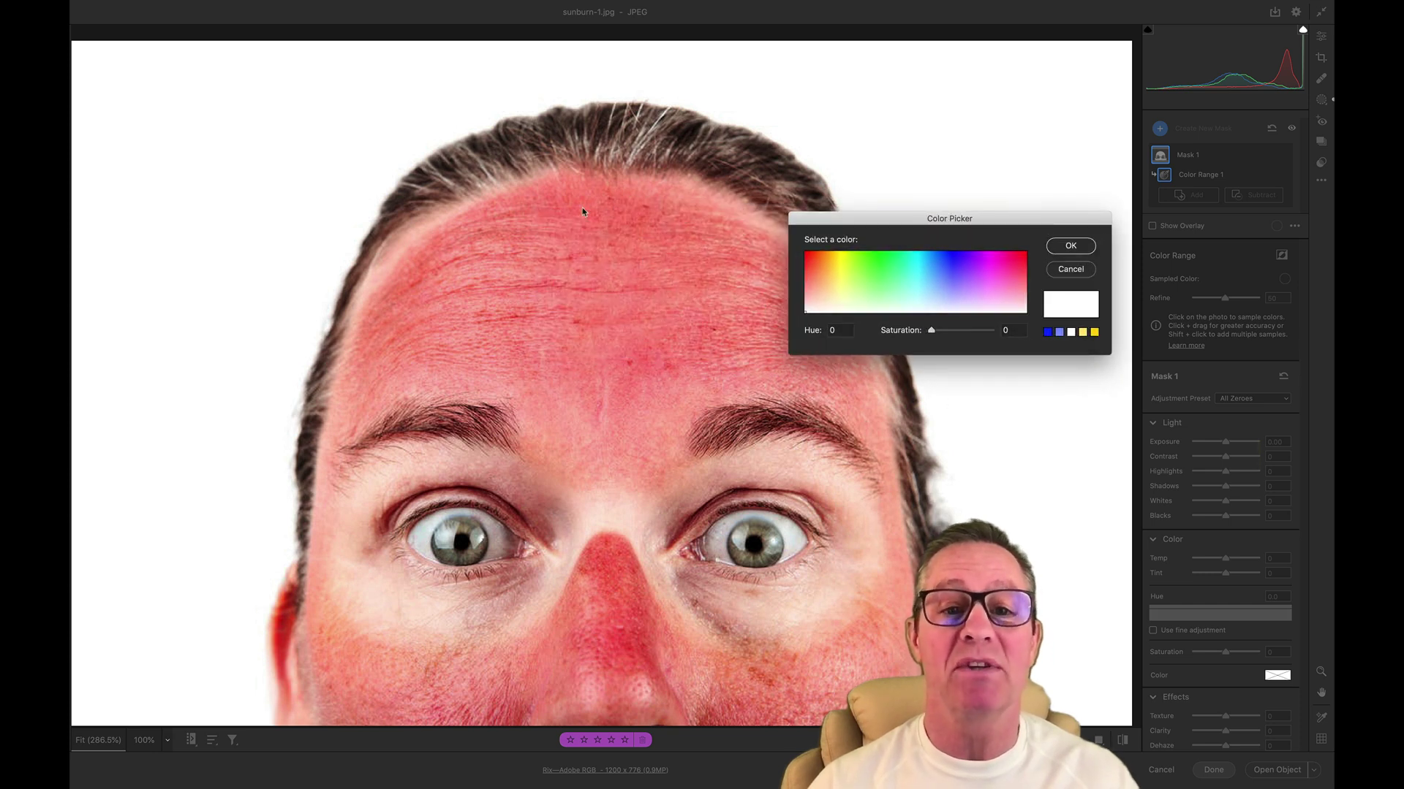
left_click(920, 297)
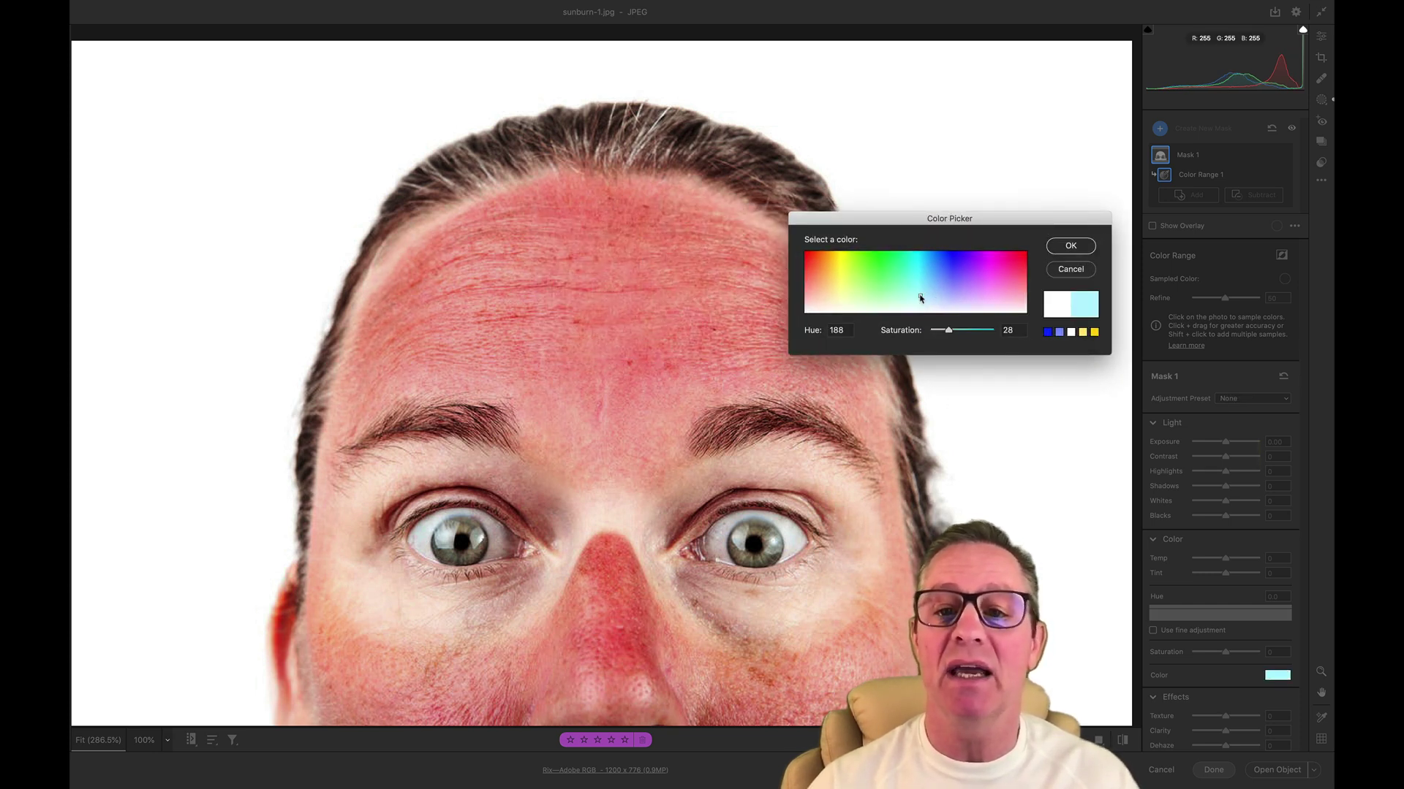
mouse_move(920, 298)
left_mouse_down()
mouse_move(923, 278)
mouse_move(921, 296)
mouse_move(911, 283)
left_mouse_up()
left_click(1069, 249)
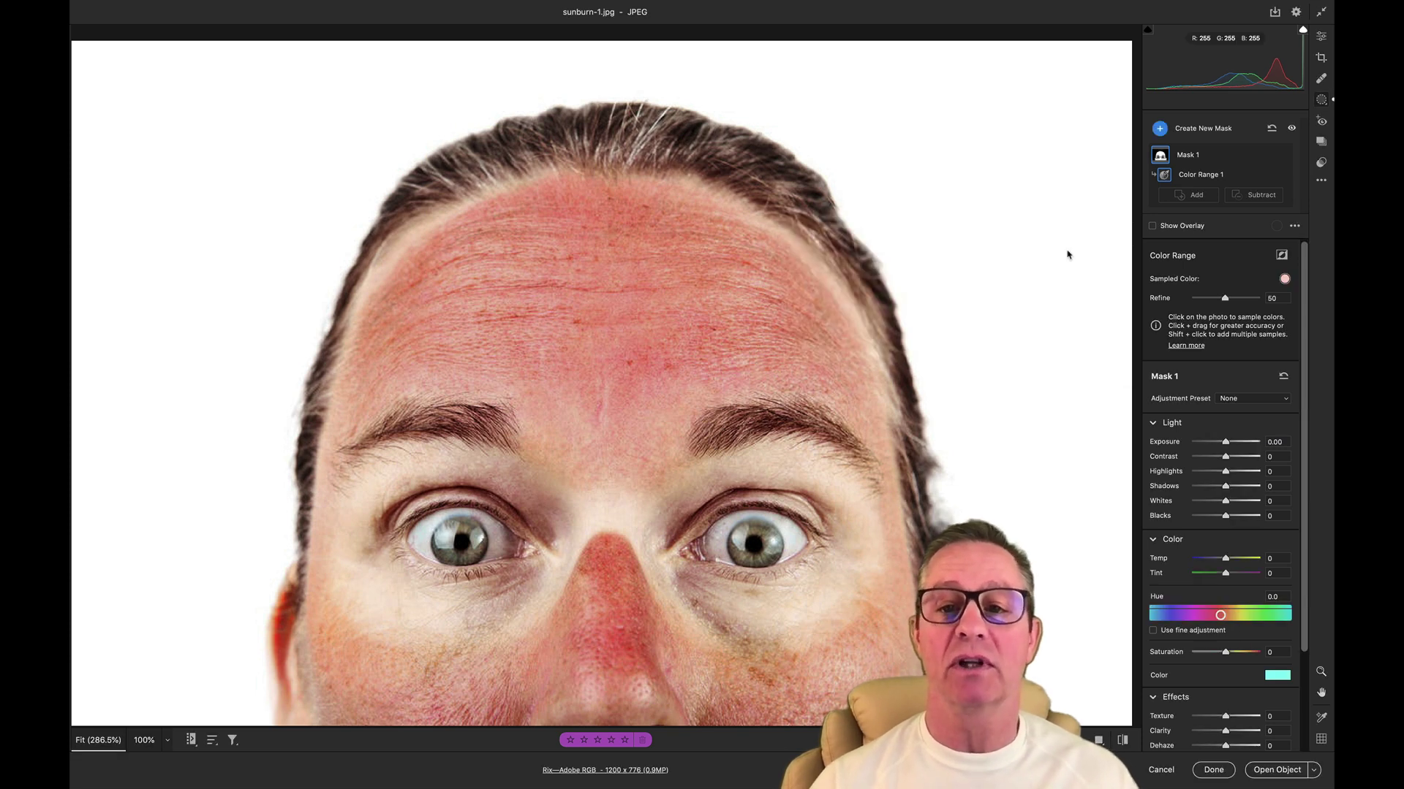
- Discard the sunburn edits and open the Christmas girl-and-cat DNG in Camera Raw
left_click(1160, 771)
key("super+shift+a")
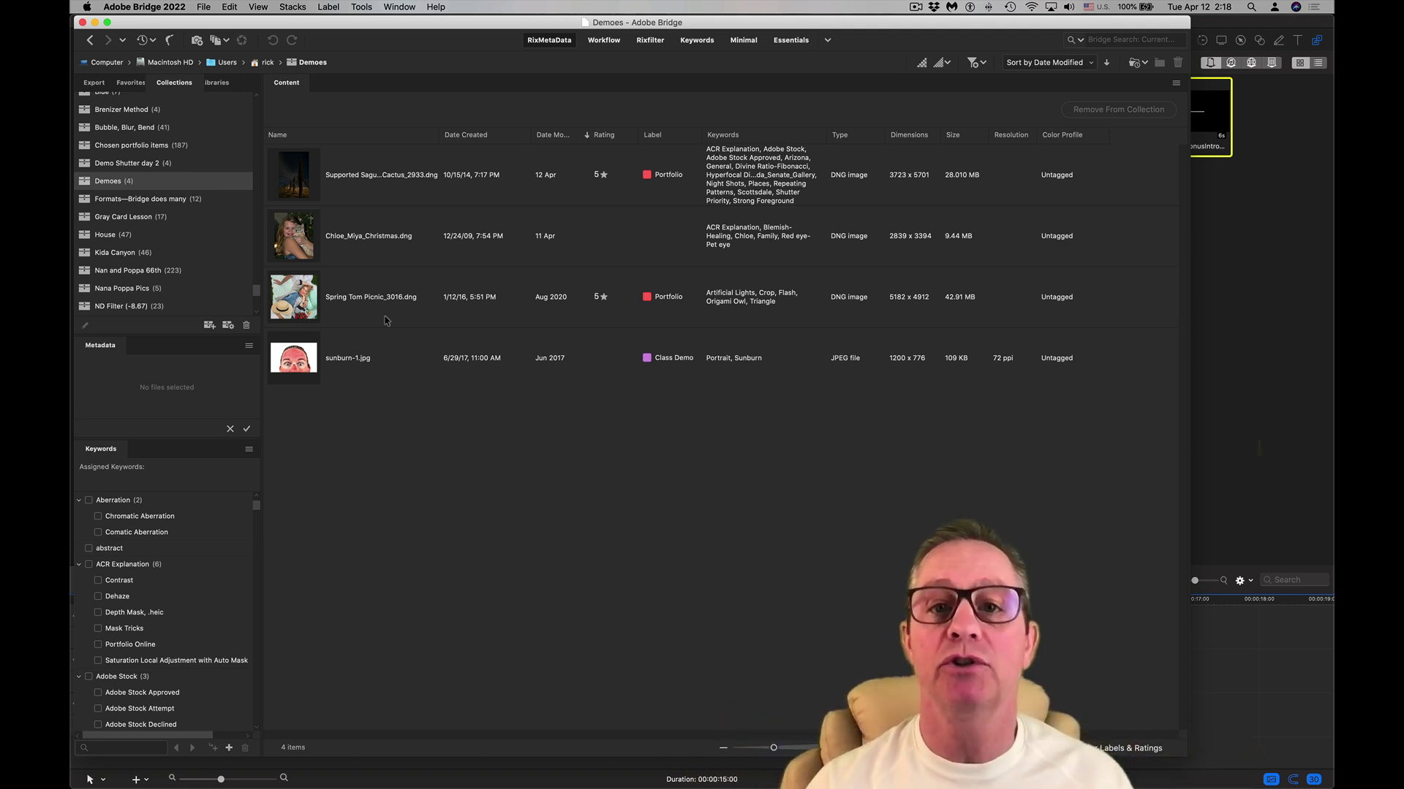
left_click(290, 250)
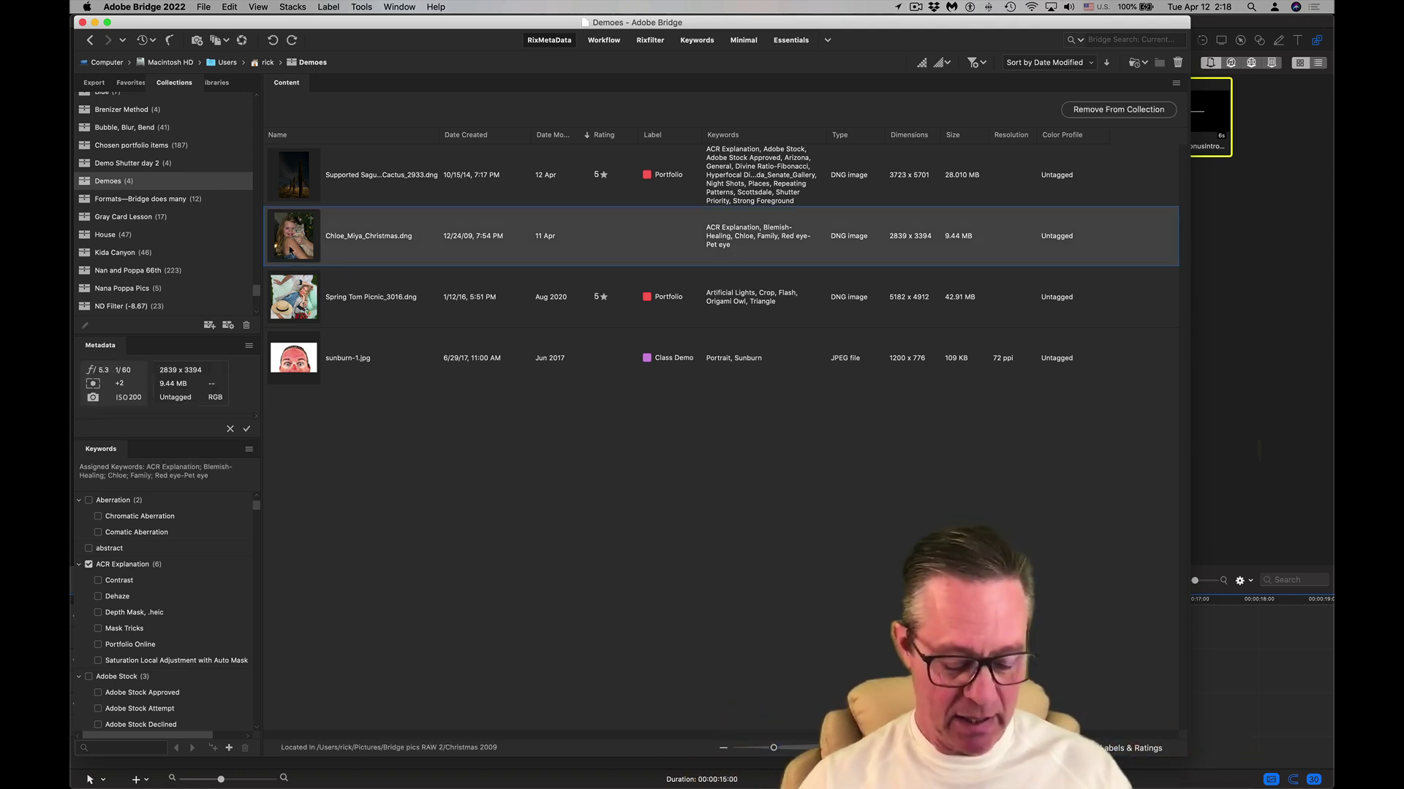
key("super+r")
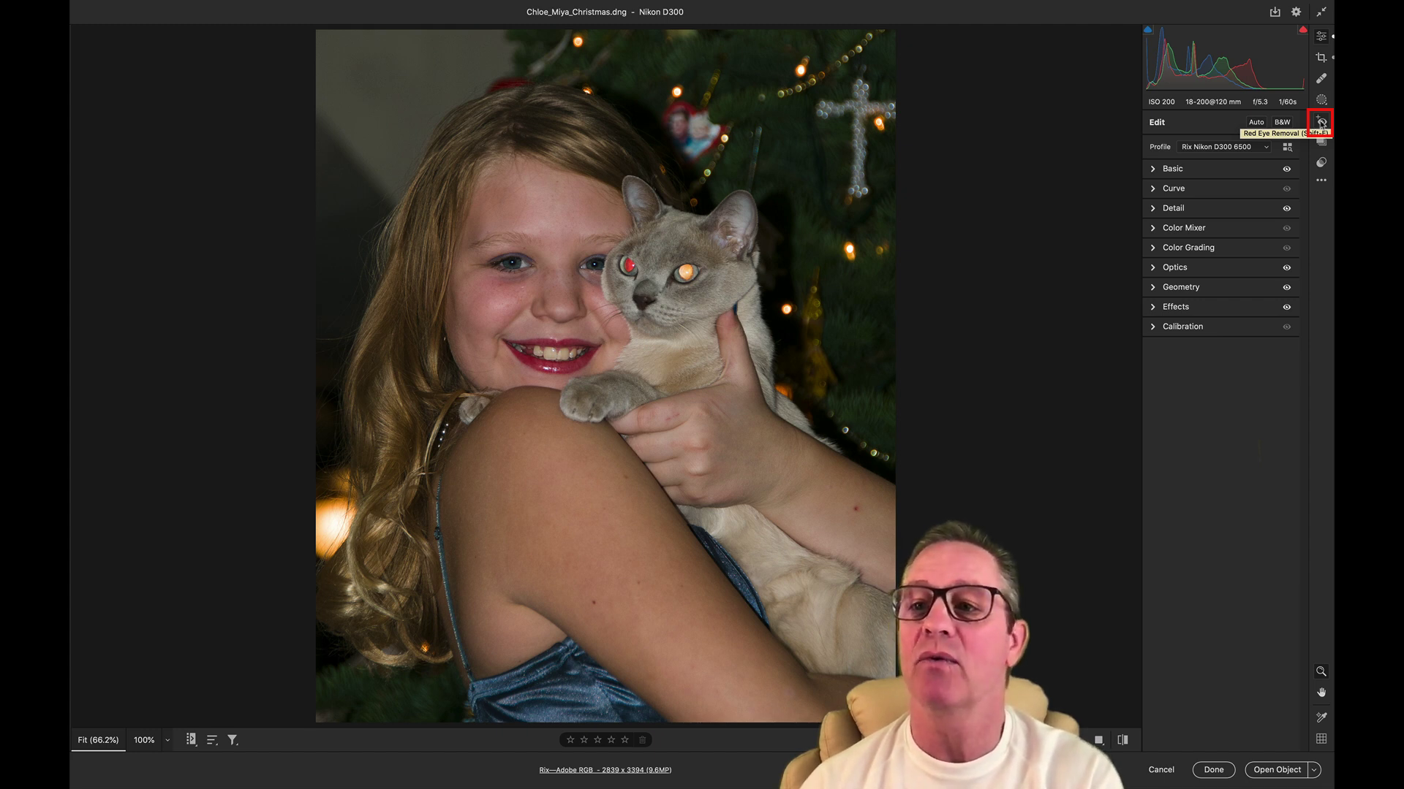
- Zoom to 200% and use the Red Eye tool to darken the cat's glowing left pupil
left_click(1322, 123)
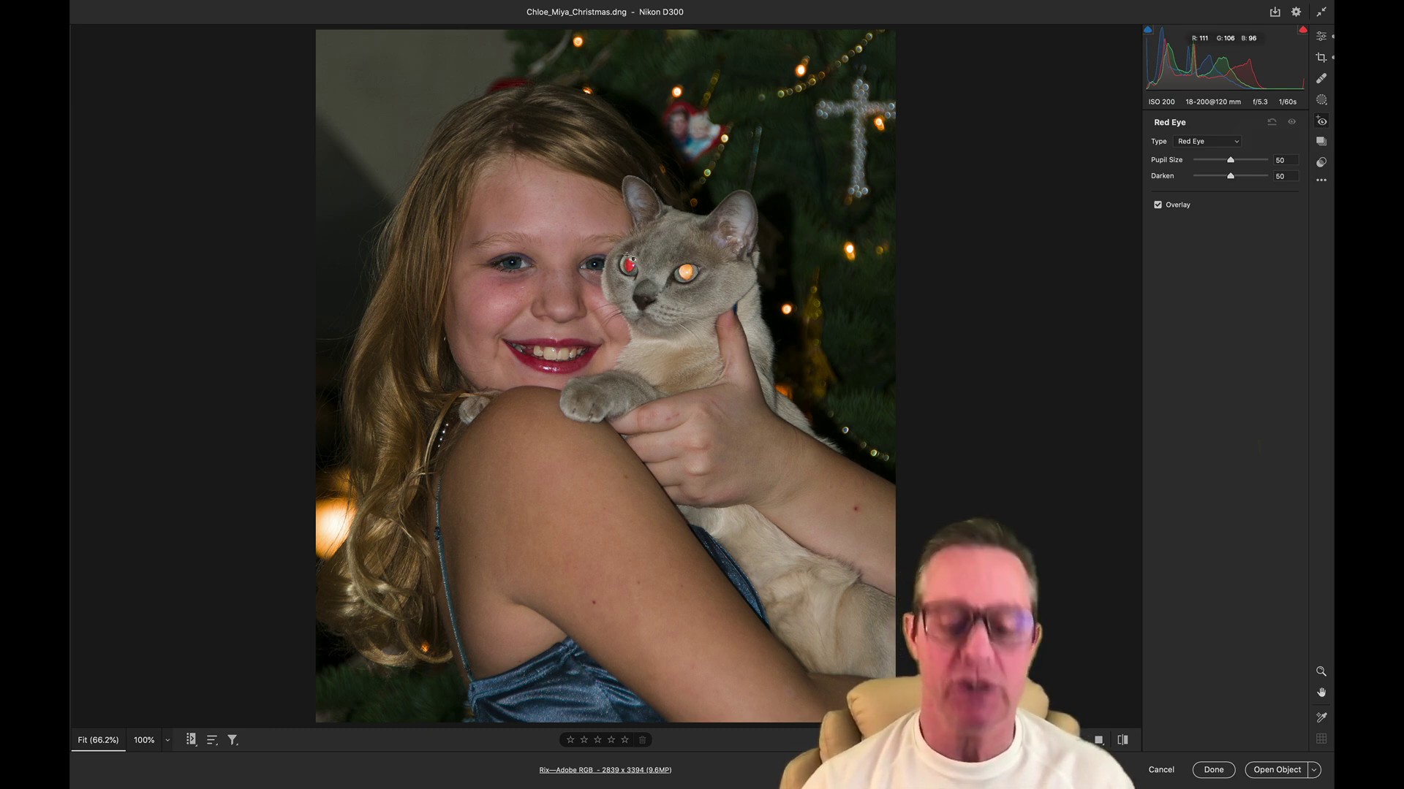
key("super+equal")
key("super+equal")
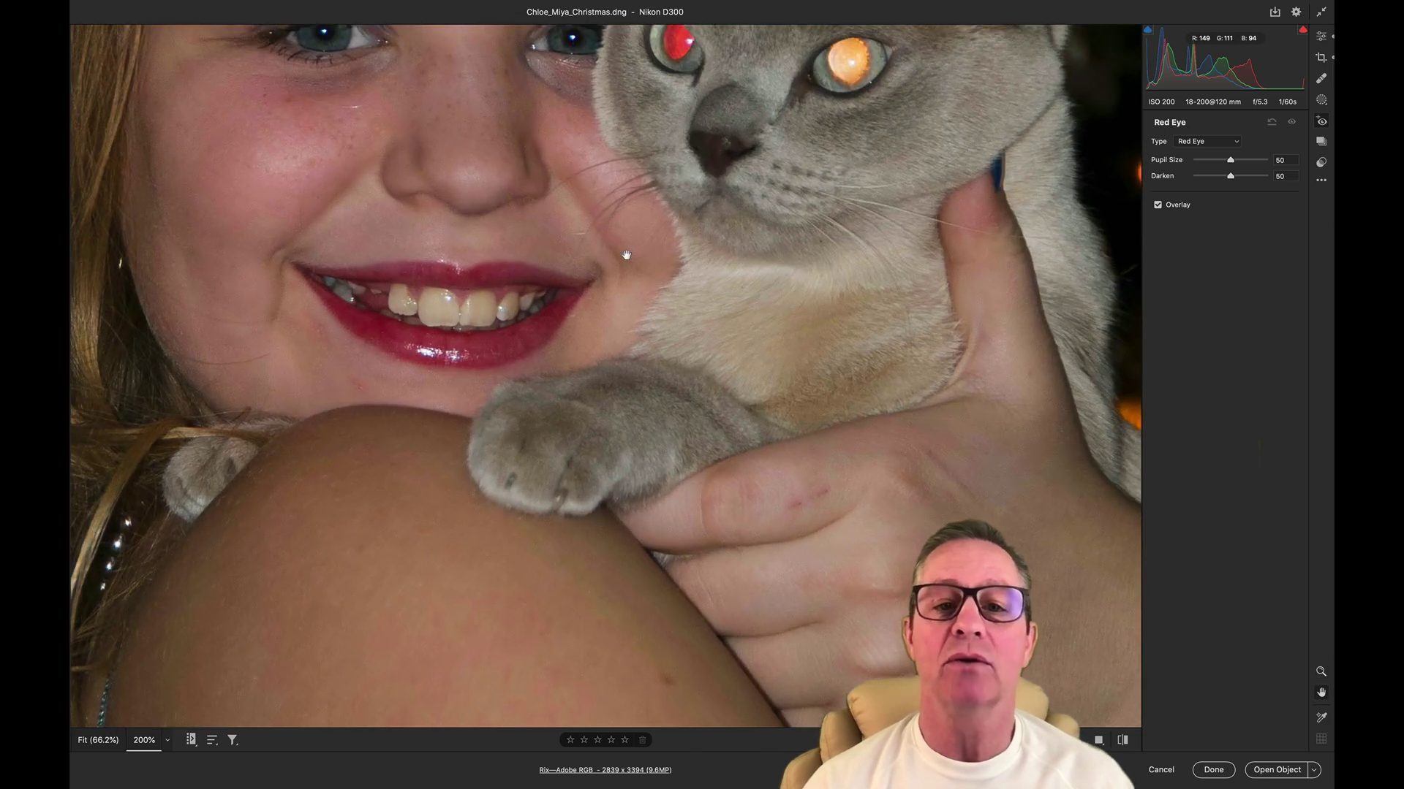
scroll(629, 257, "up", 5)
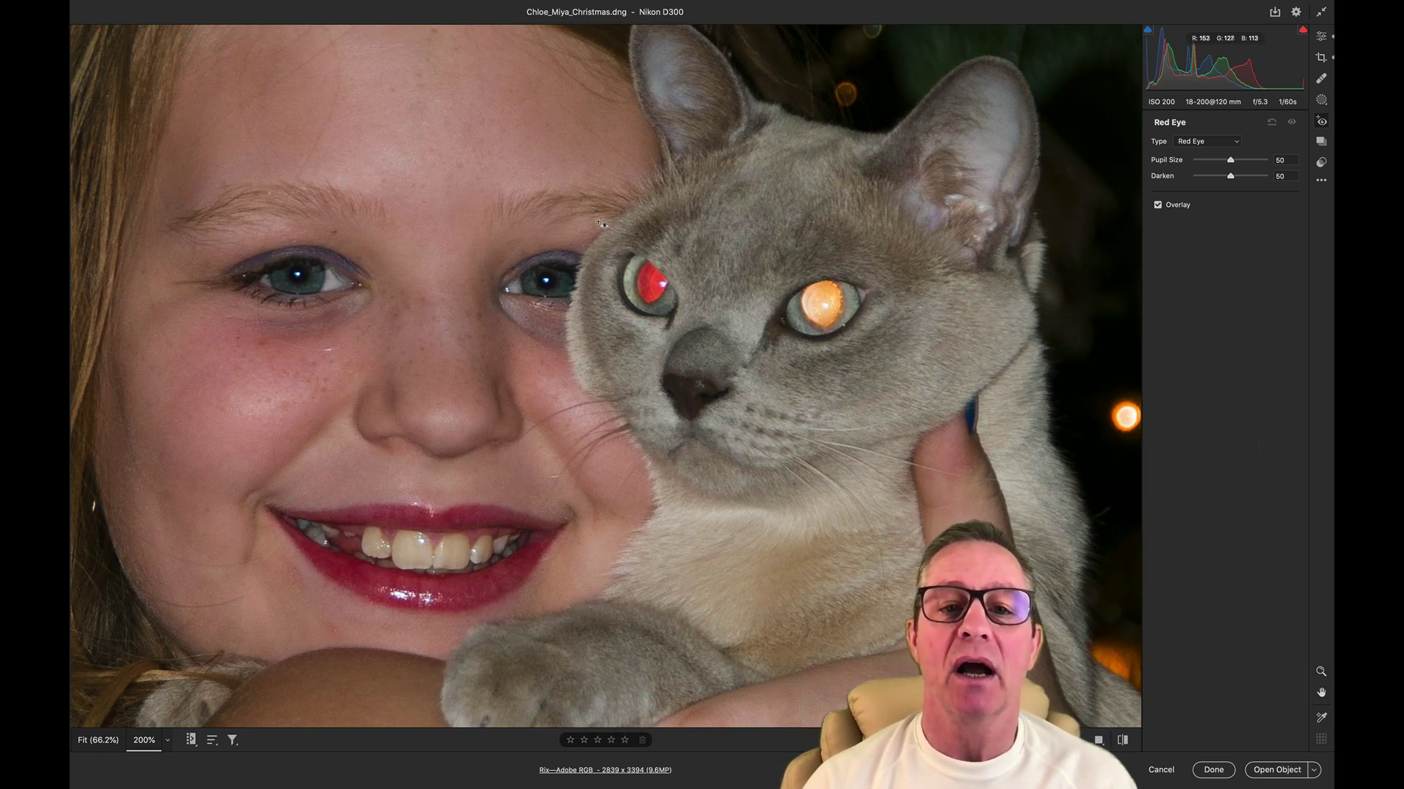
left_click_drag(600, 217, 711, 352)
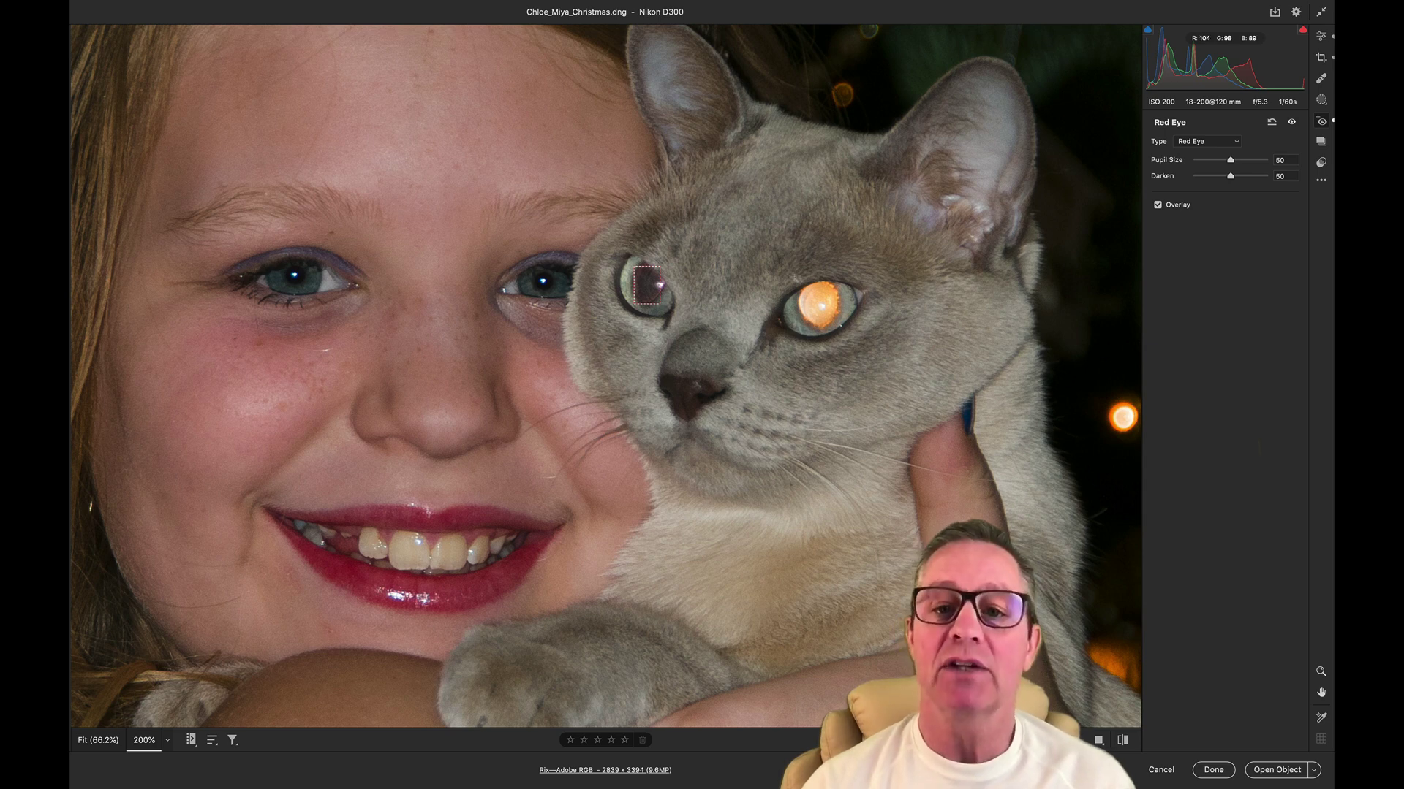
left_click_drag(801, 301, 864, 365)
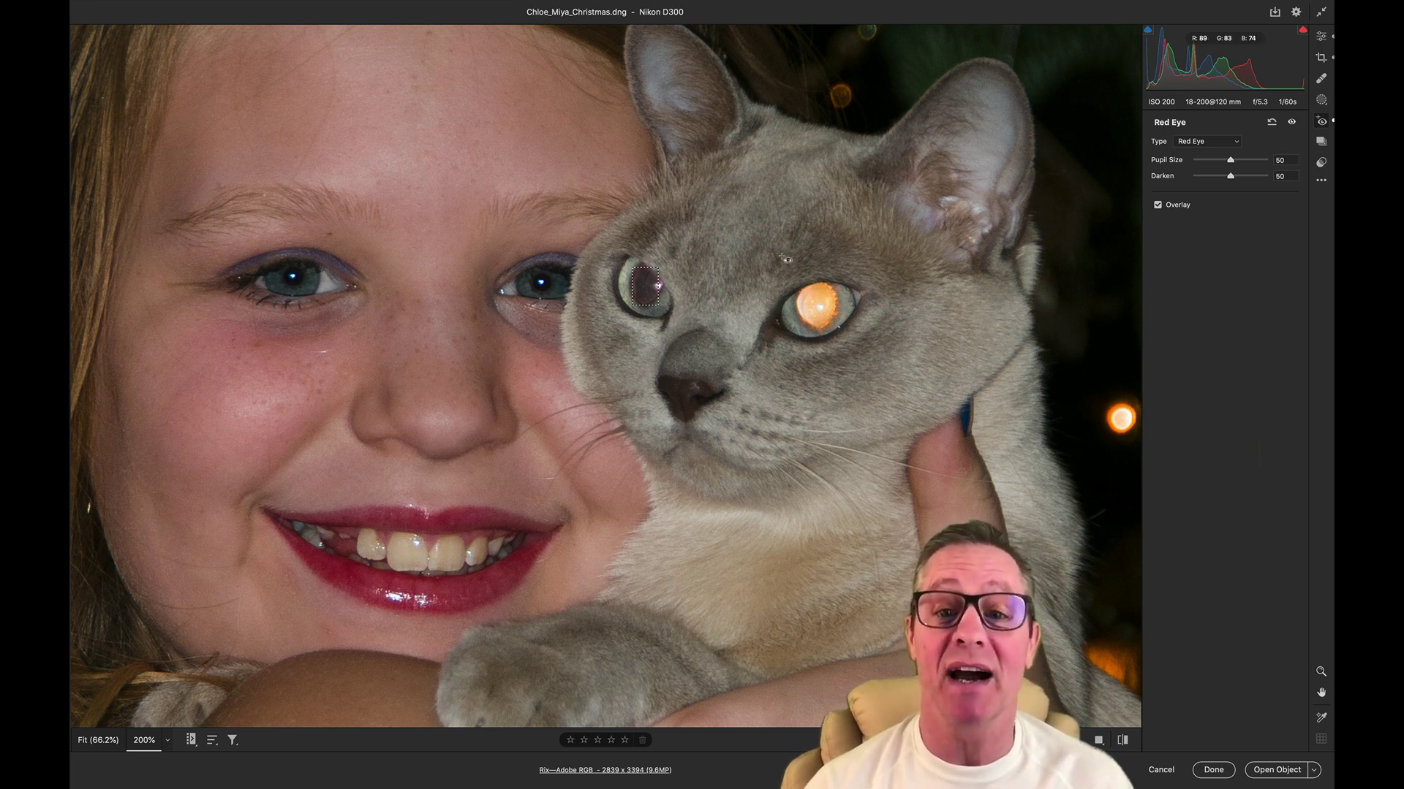
left_click_drag(782, 257, 848, 376)
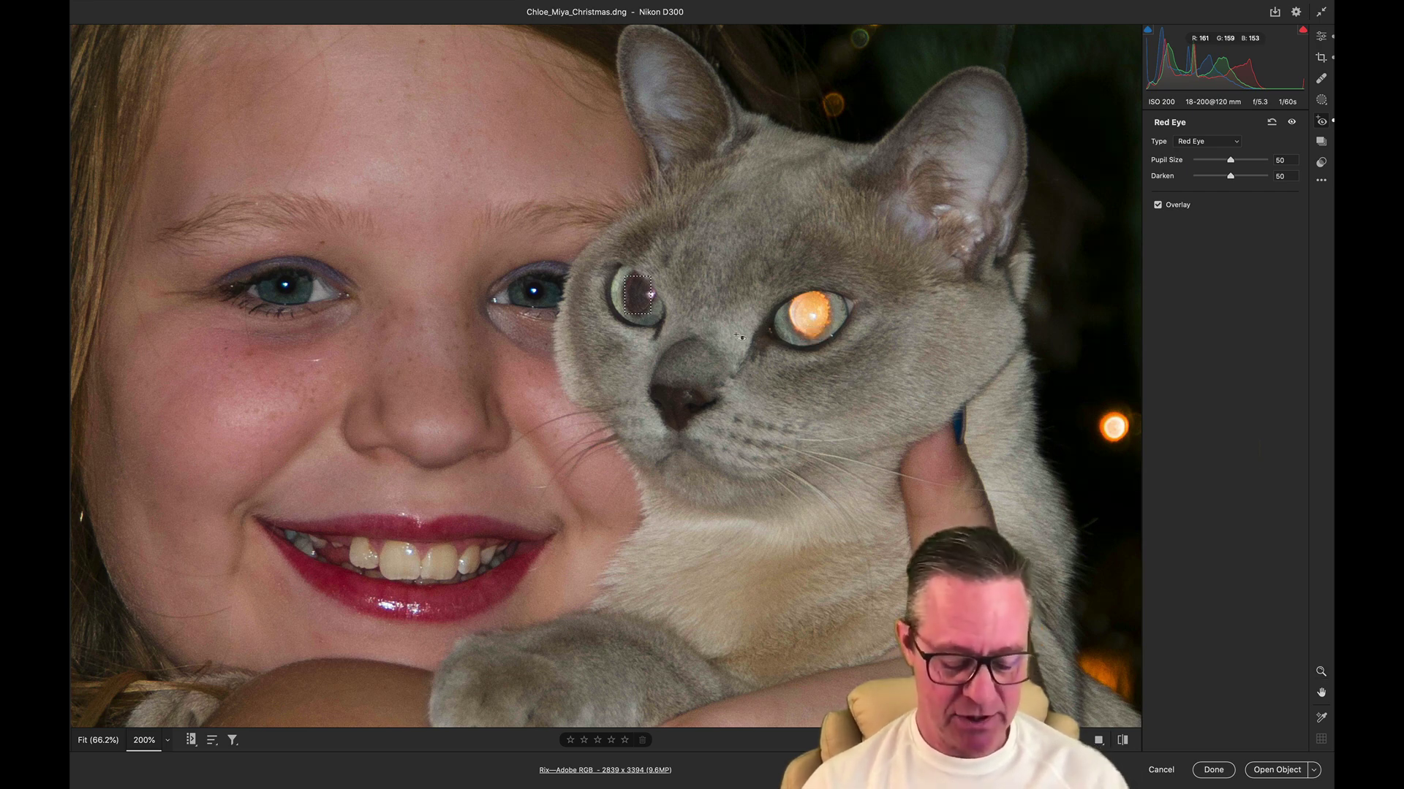
key("e")
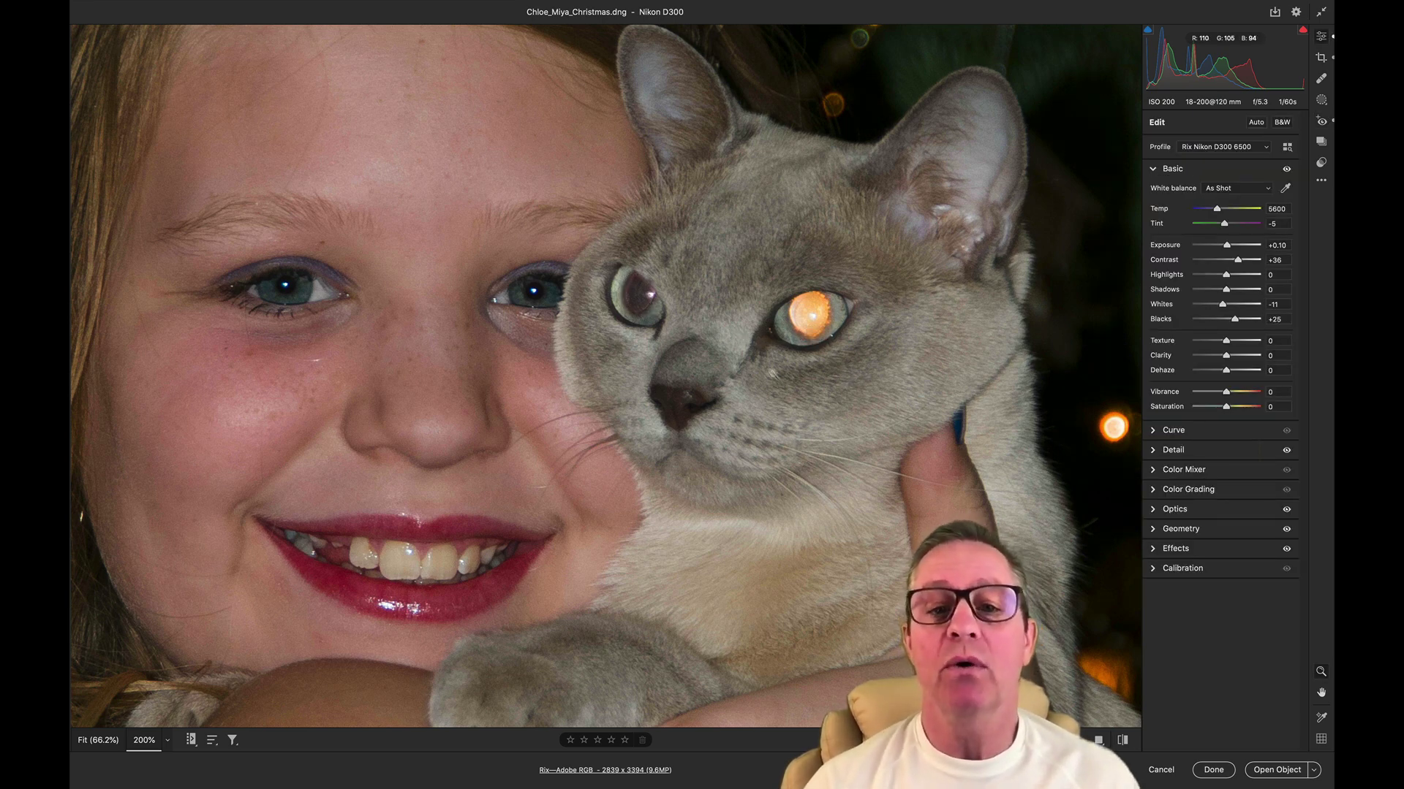
key("shift+e")
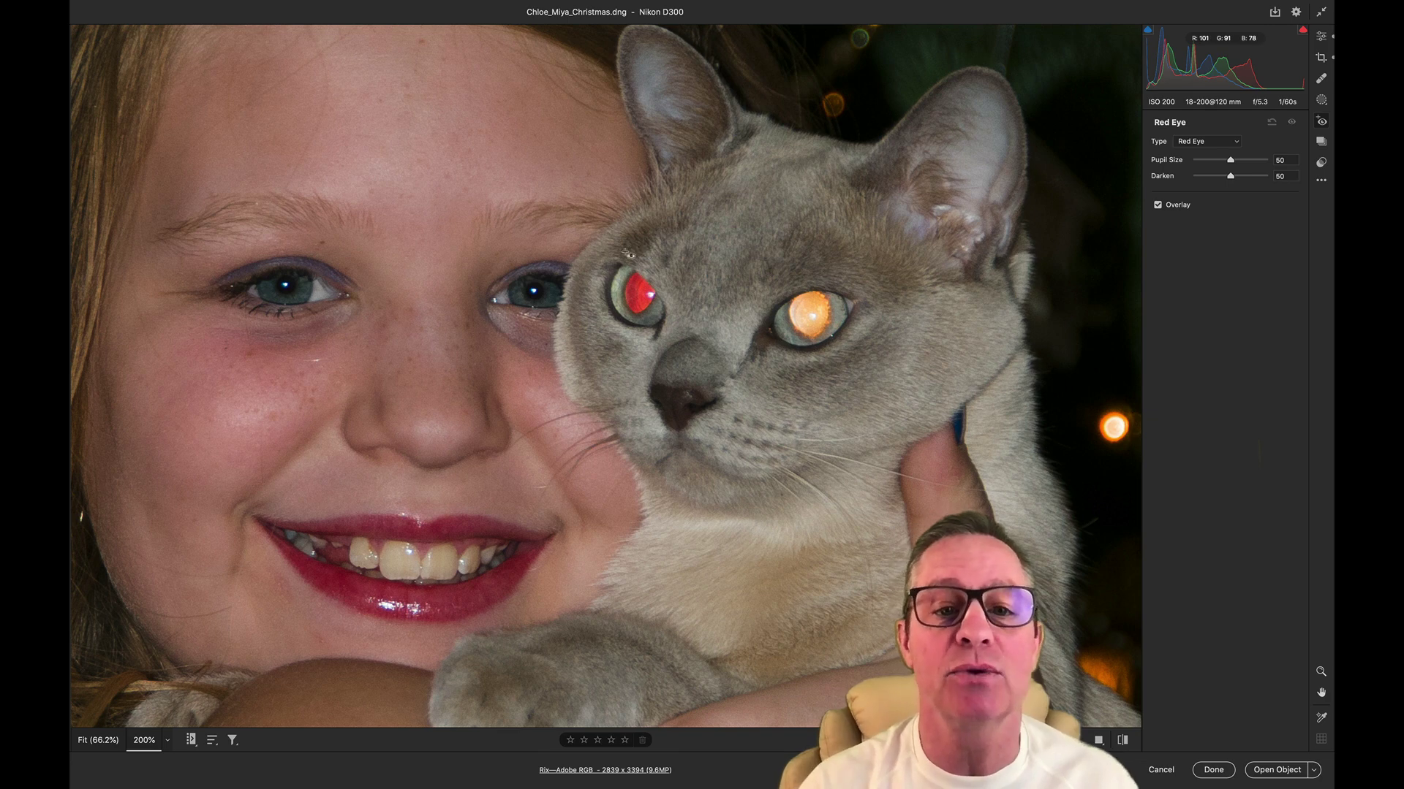
left_click_drag(622, 276, 653, 314)
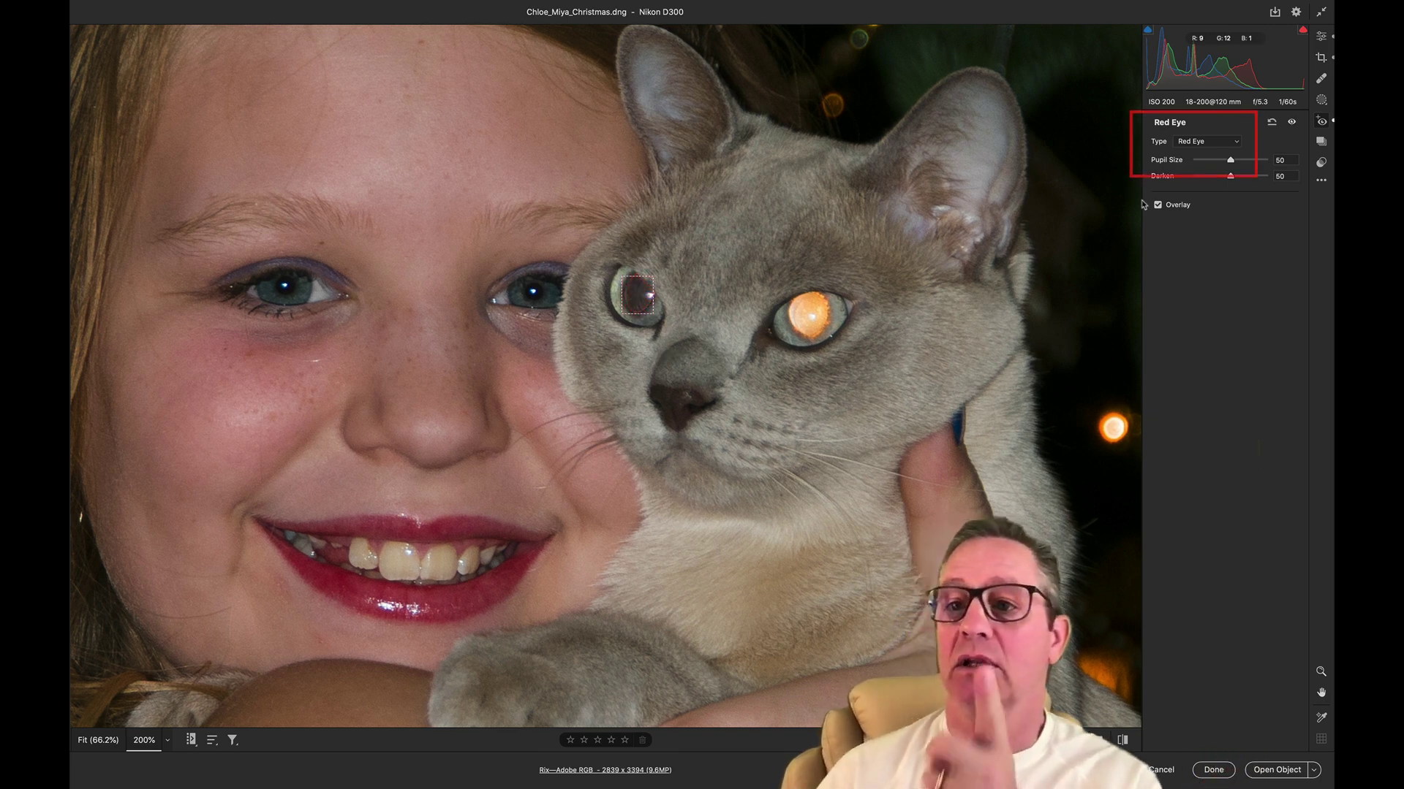
- Apply Pet Eye correction to the cat's other eye and view the whole photo without overlays
left_click(1196, 142)
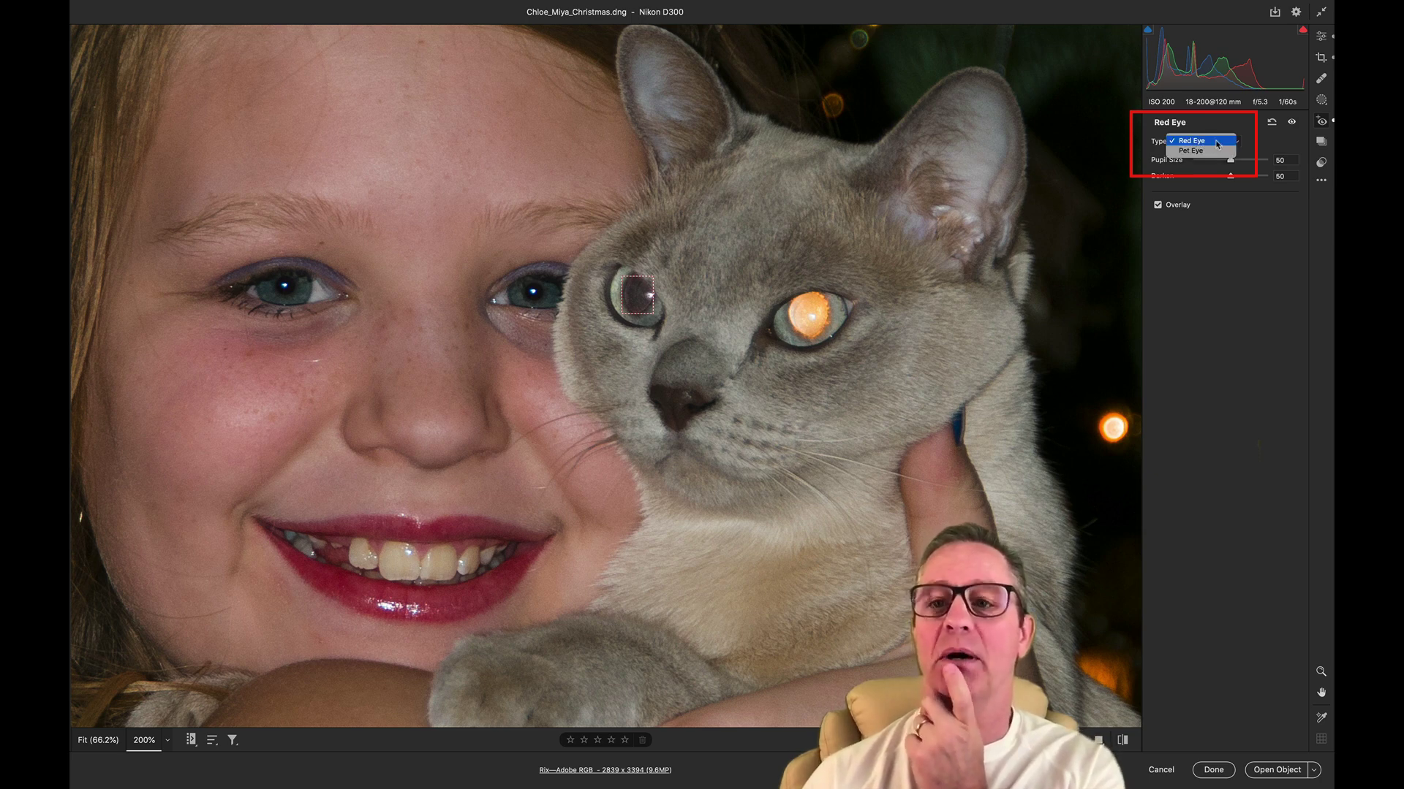
left_click(1219, 151)
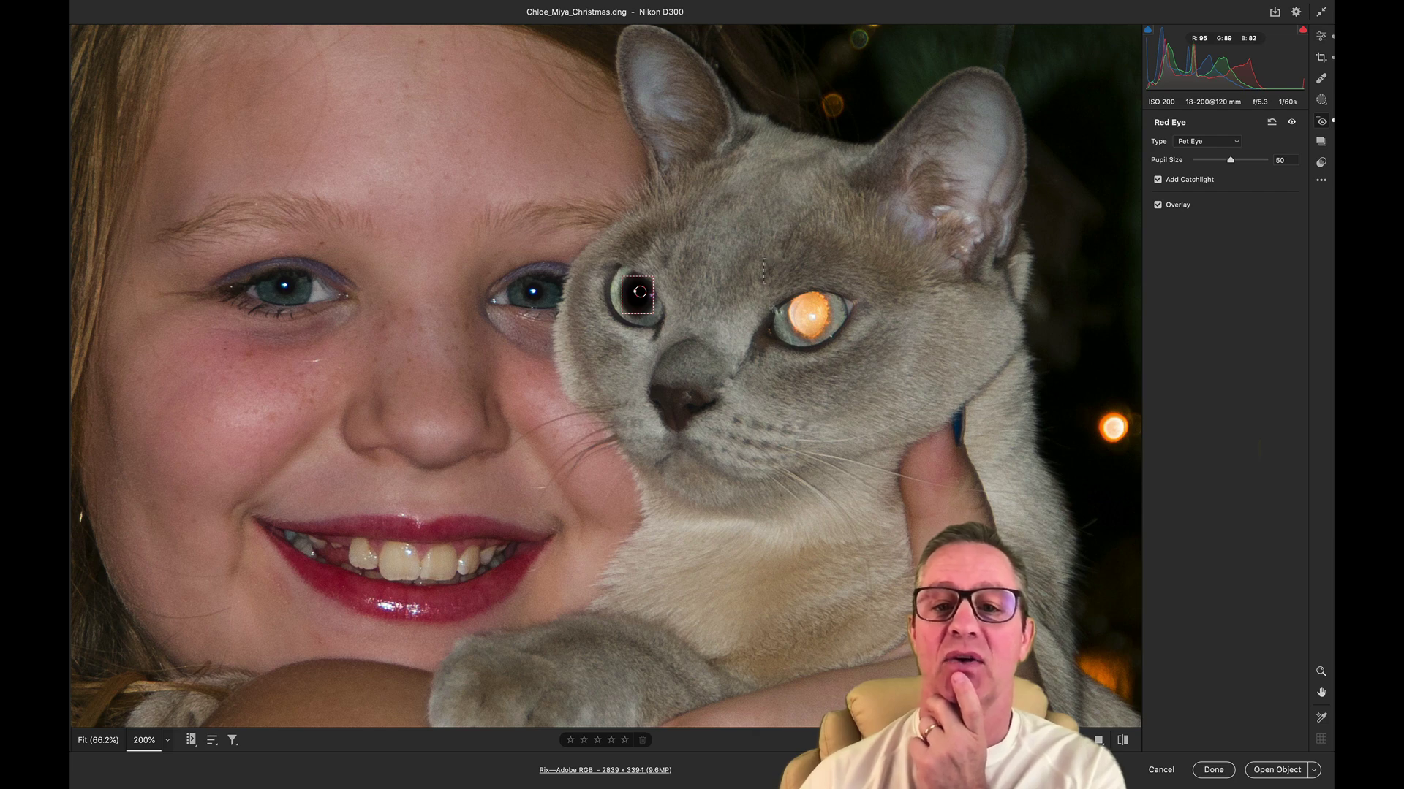
left_click_drag(779, 316, 850, 382)
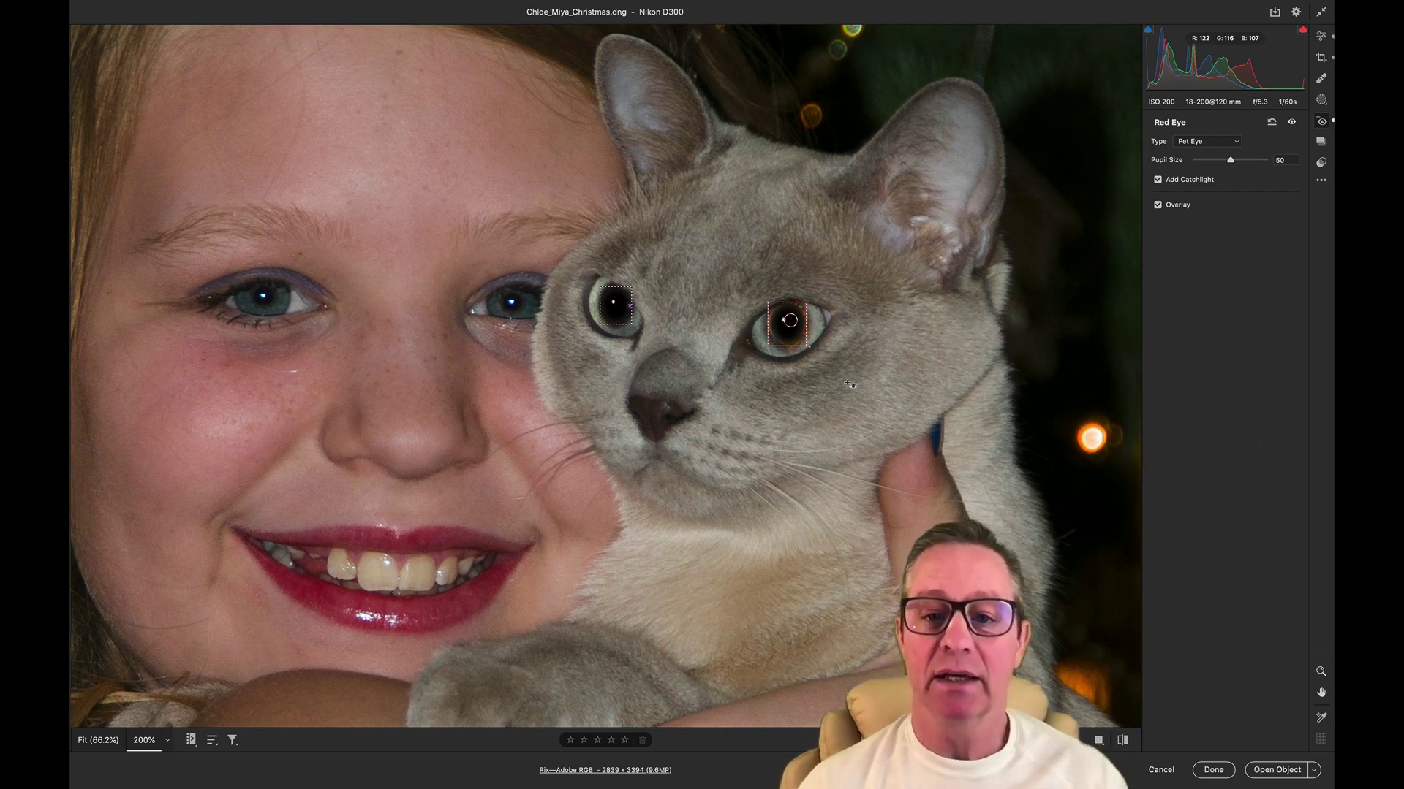
key("super+0")
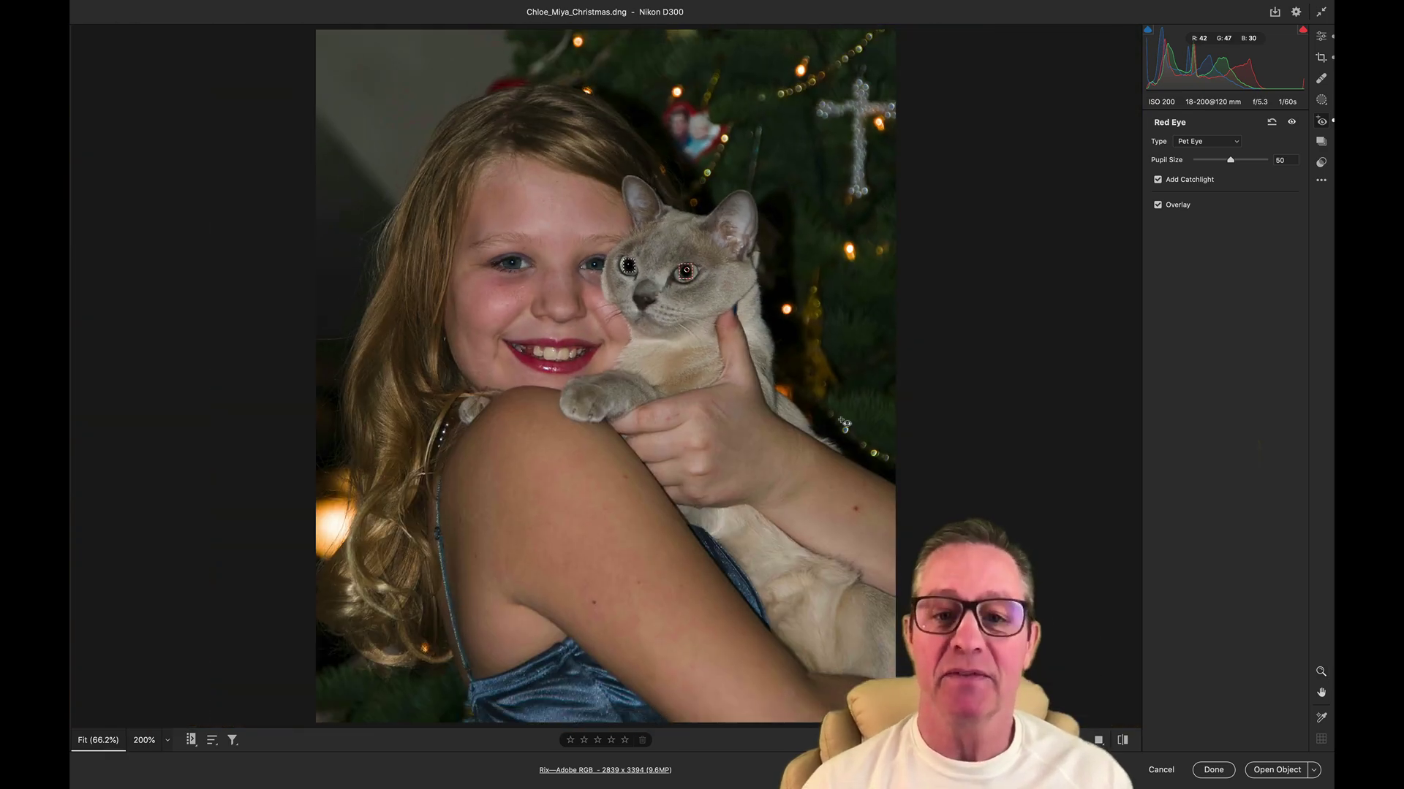
key("v")
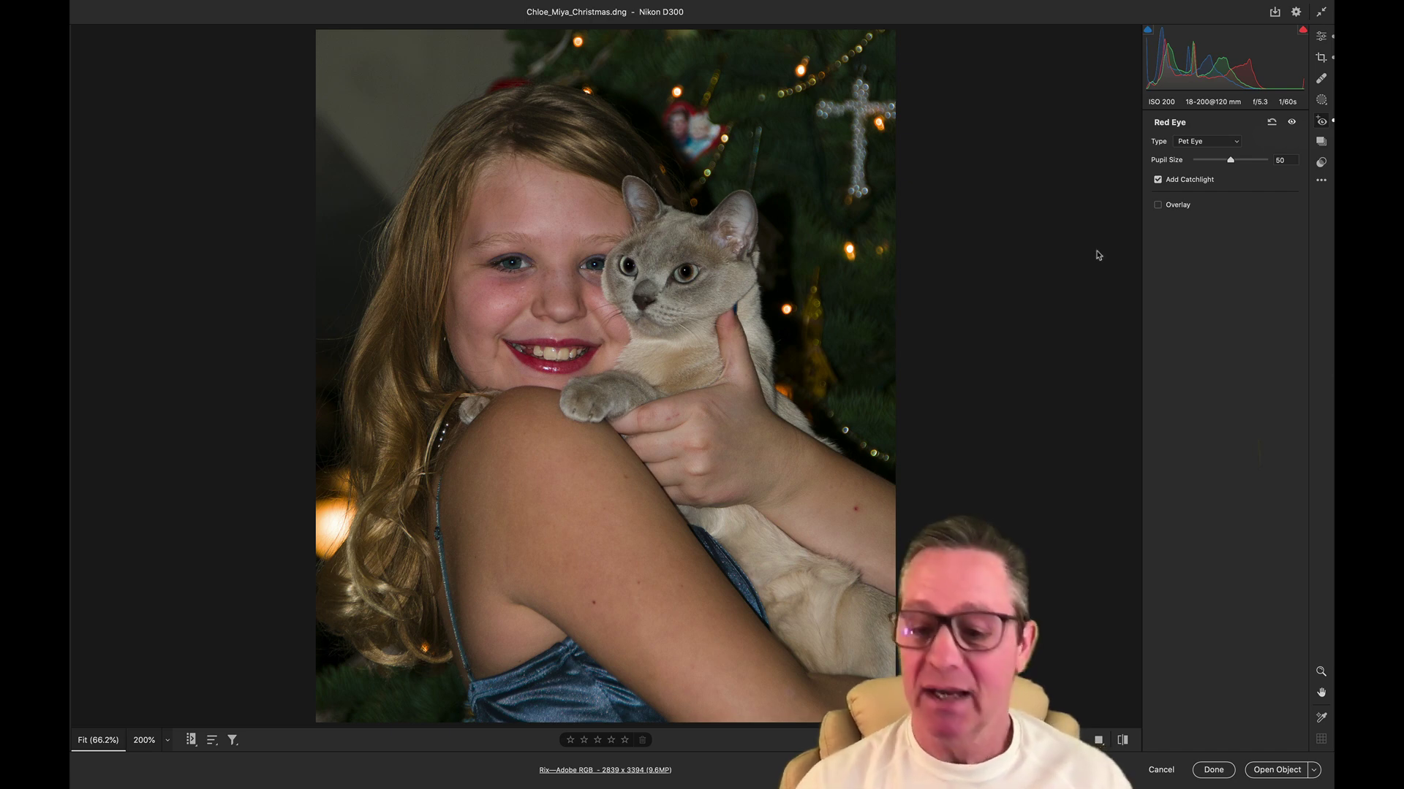
scroll(1096, 257, "right", 5)
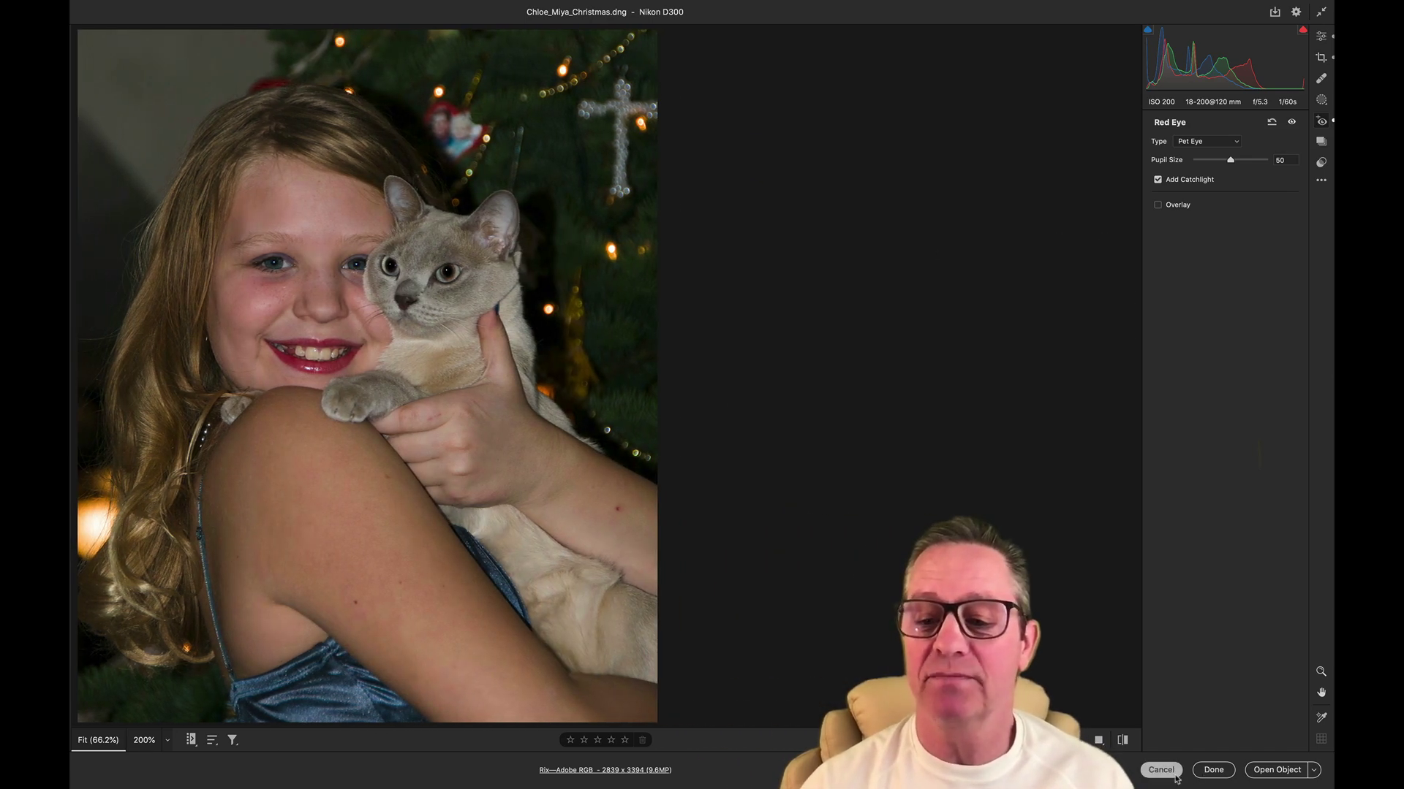
- Cancel out of Camera Raw, clear the Bridge selection, and switch to Keynote
left_click(1162, 771)
left_click(753, 578)
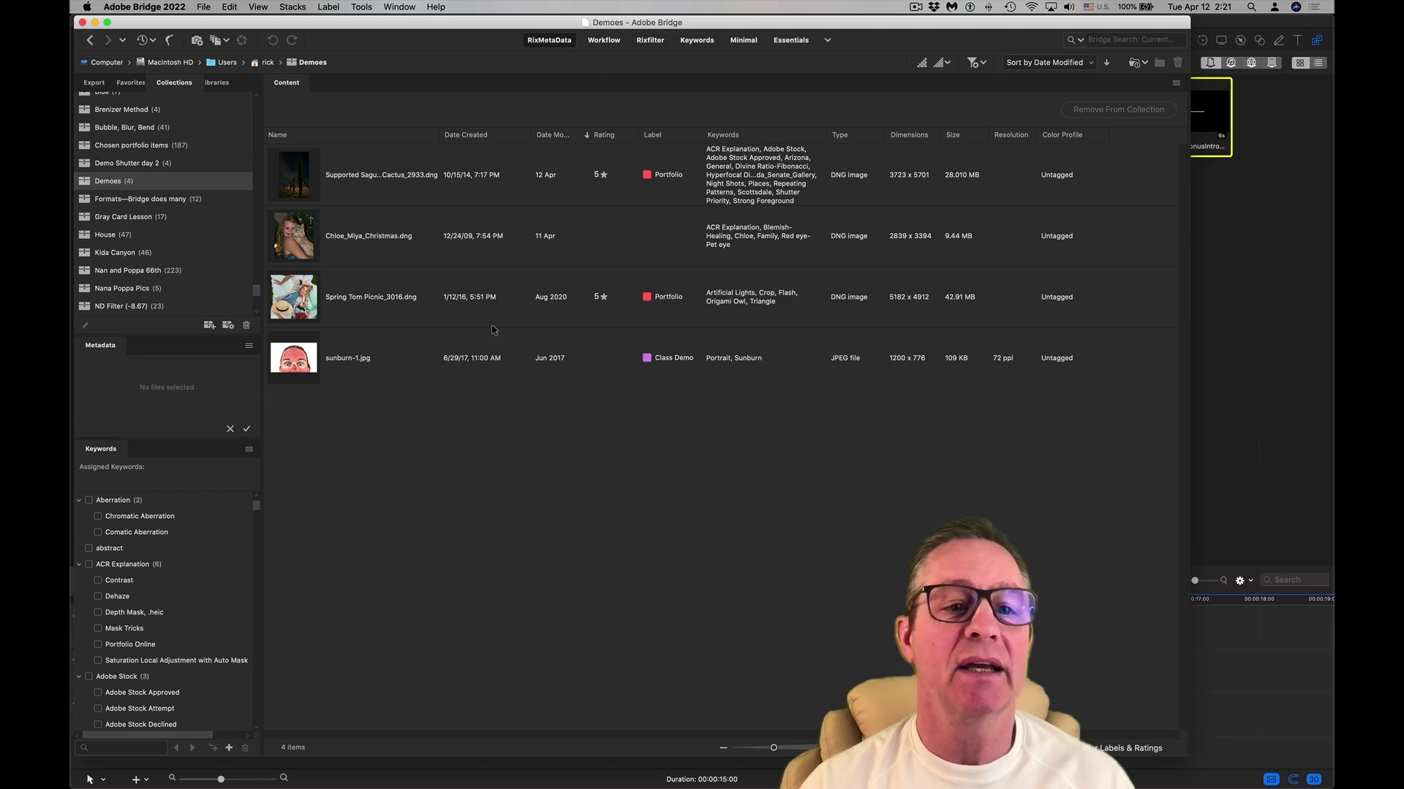
key("super+Tab")
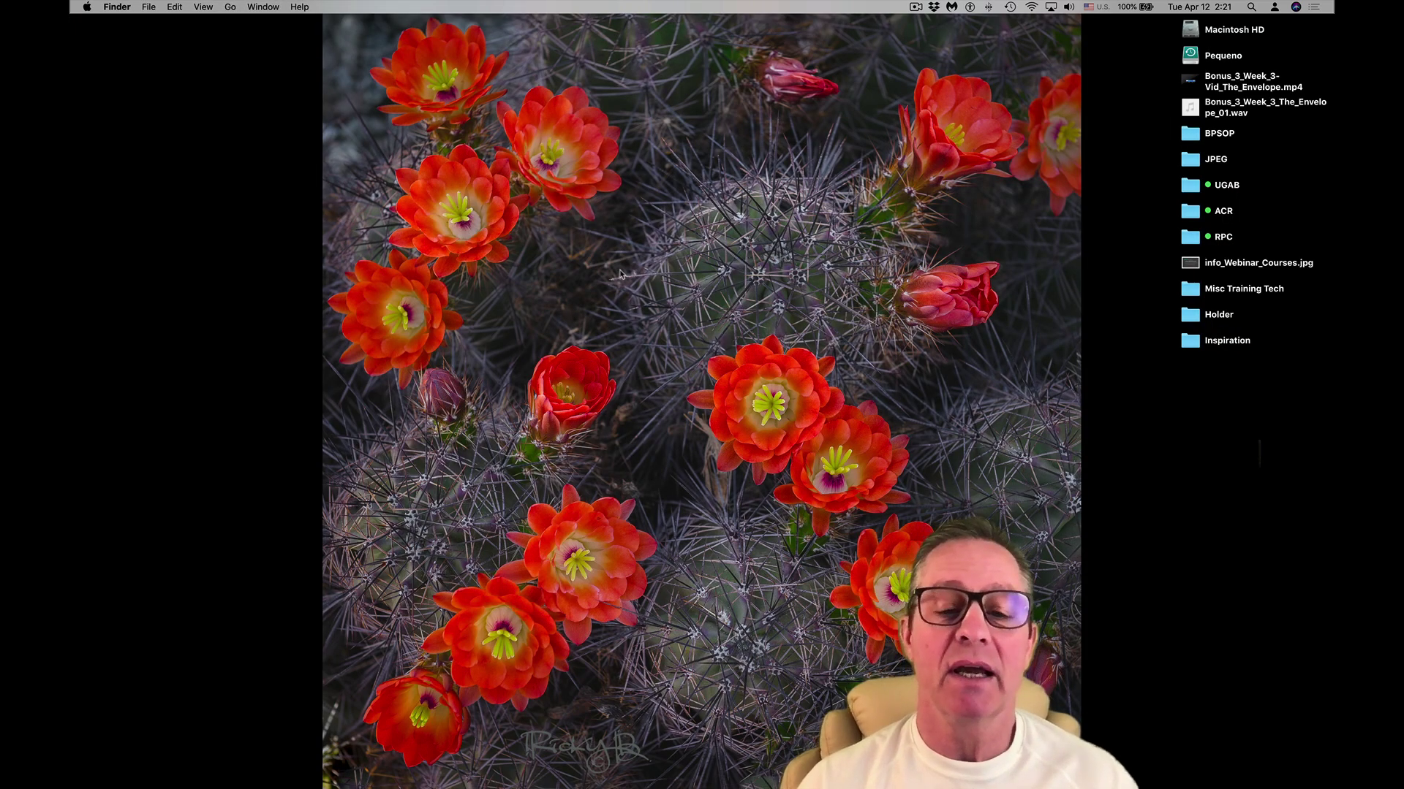
key("super+Tab")
key("super+Tab")
key("super+Tab")
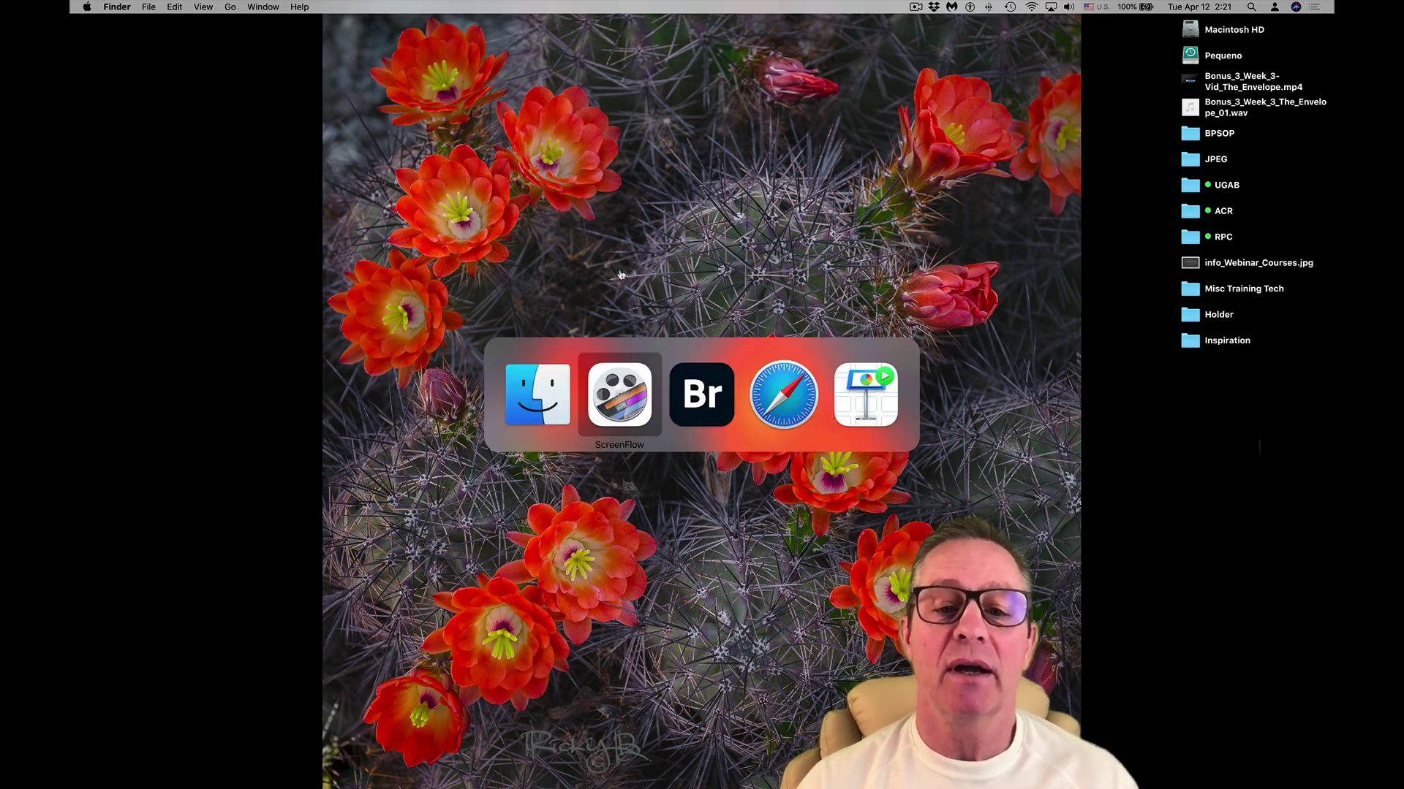
key("super+Tab")
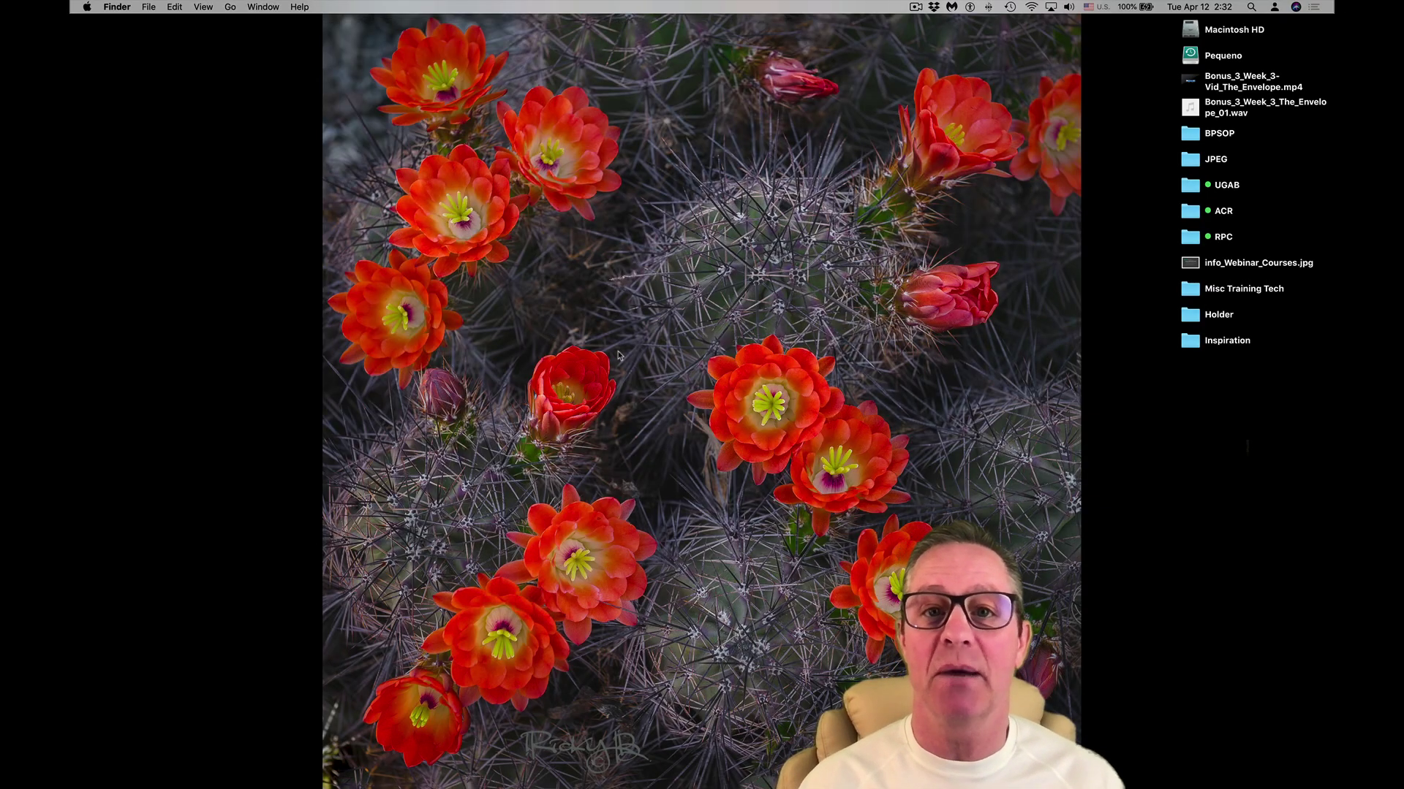
- Switch to Bridge and open Supported Saguaro Cacti_Cactus_2933.dng from Demoes in Camera Raw
key("super+Tab")
key("super+Tab")
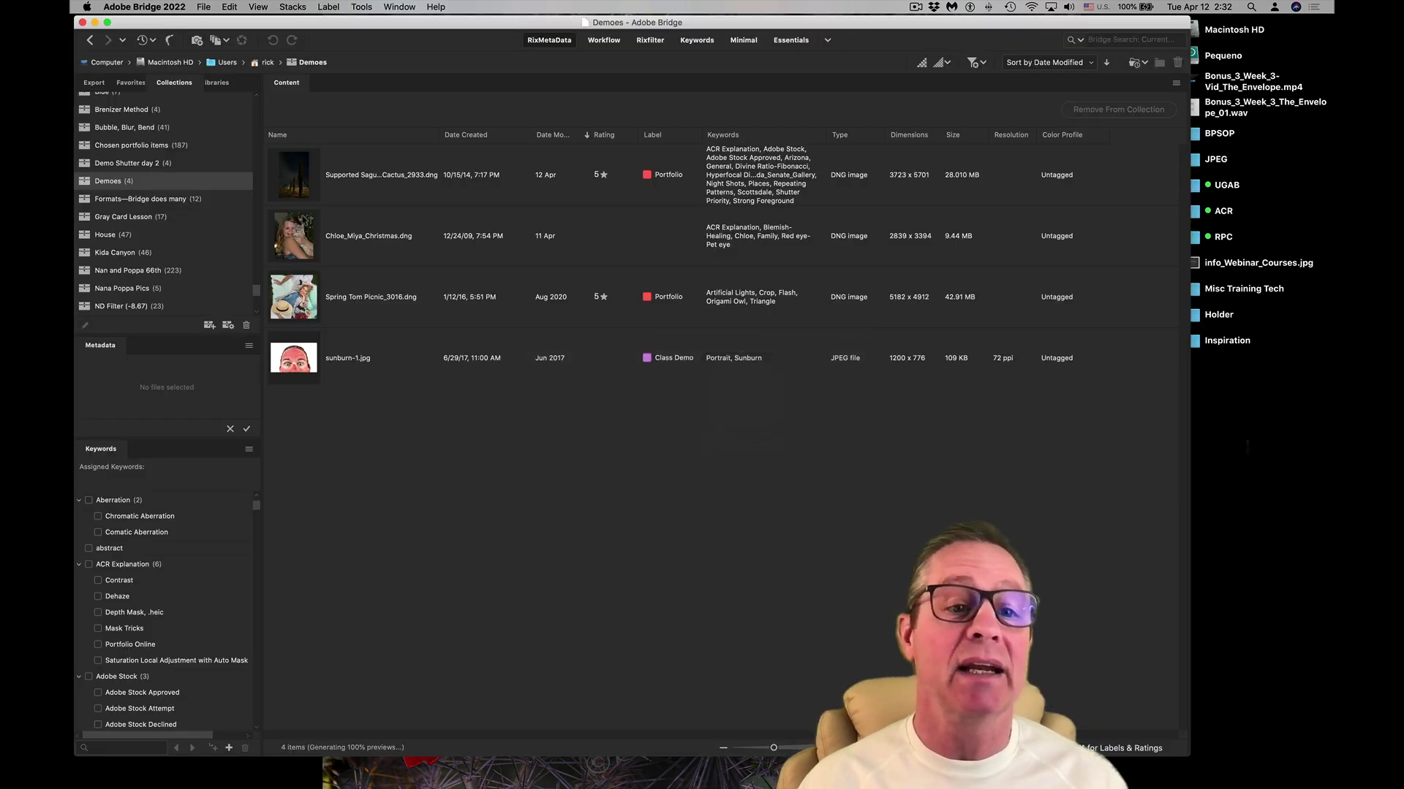
left_click(300, 192)
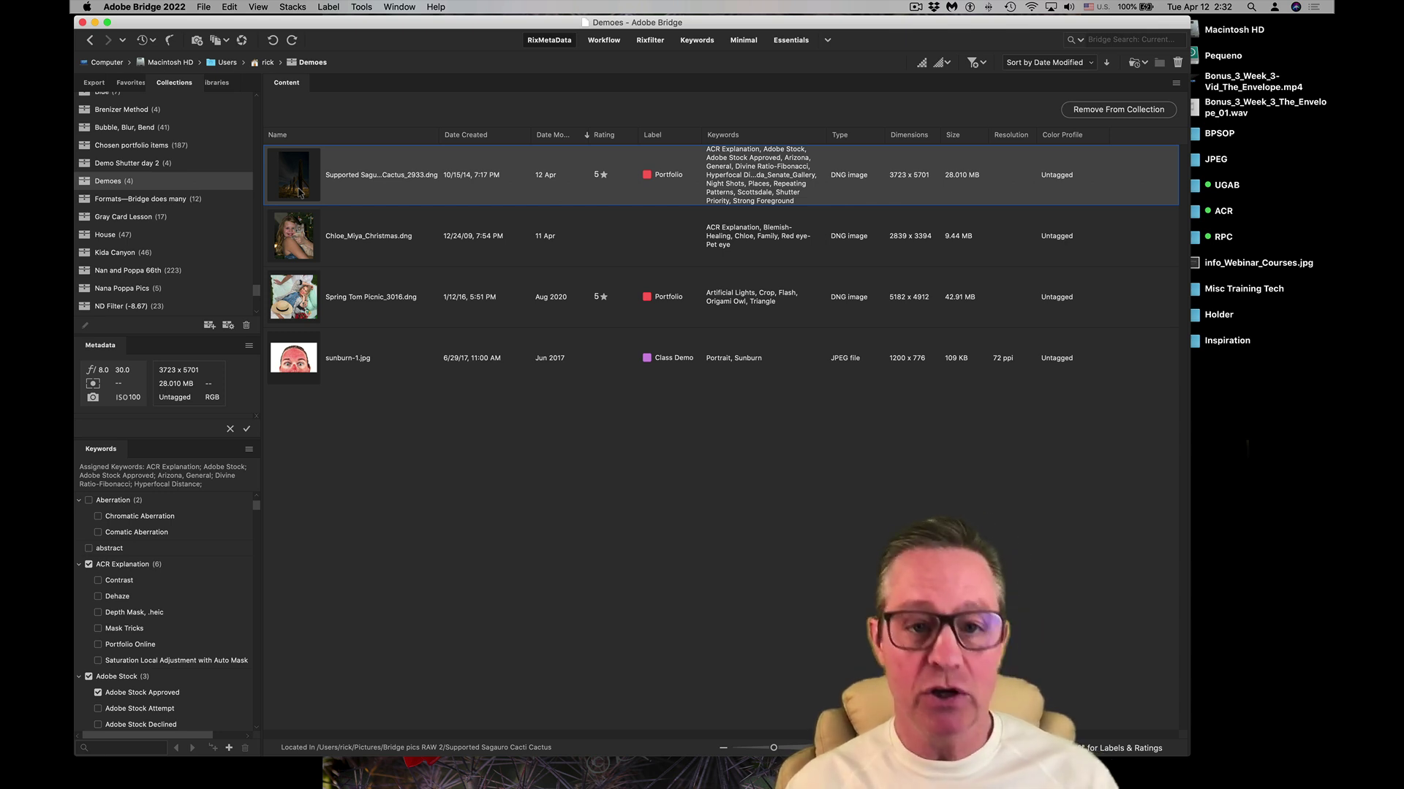
key("super+r")
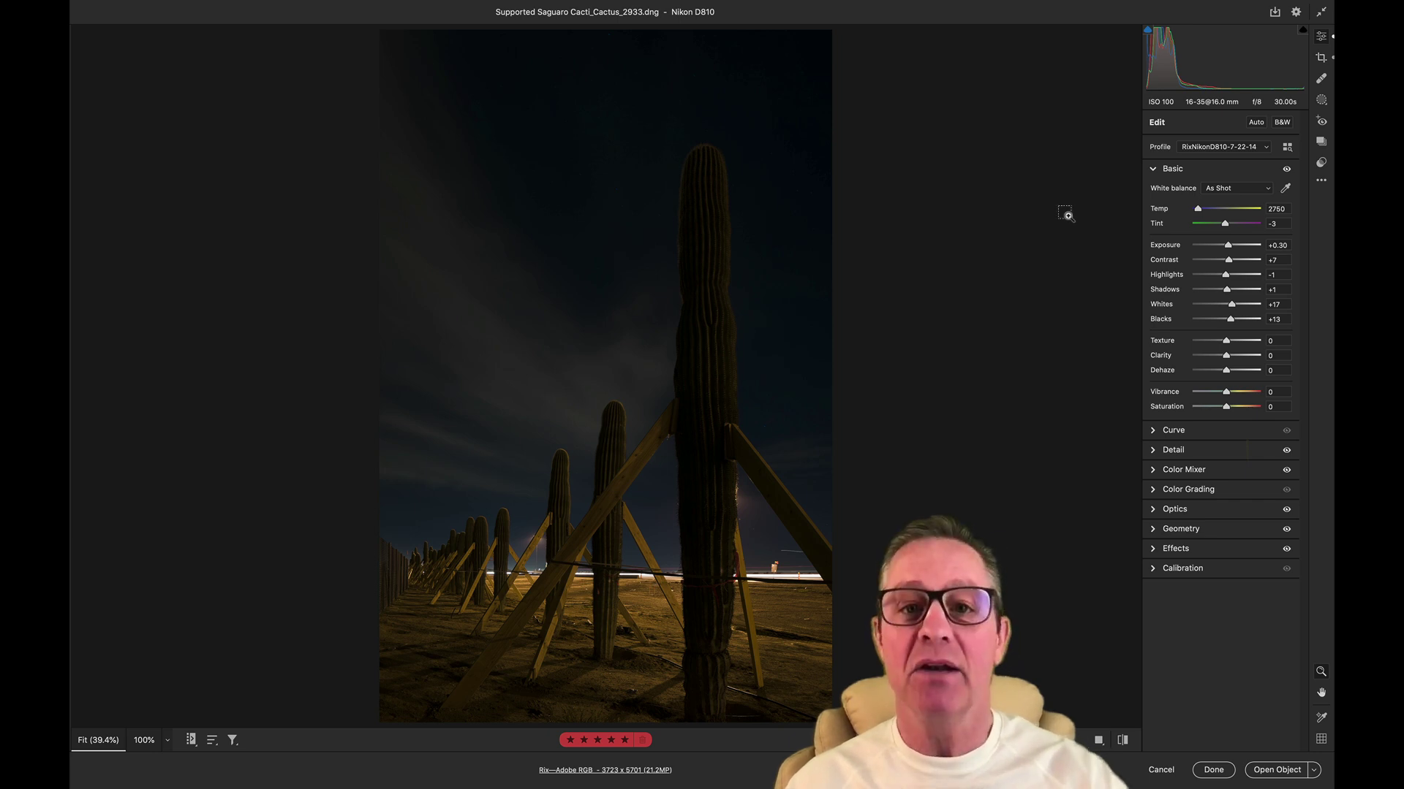
- Auto-tone the dark saguaro night shot, then raise Exposure to +3.60
key("super+shift+u")
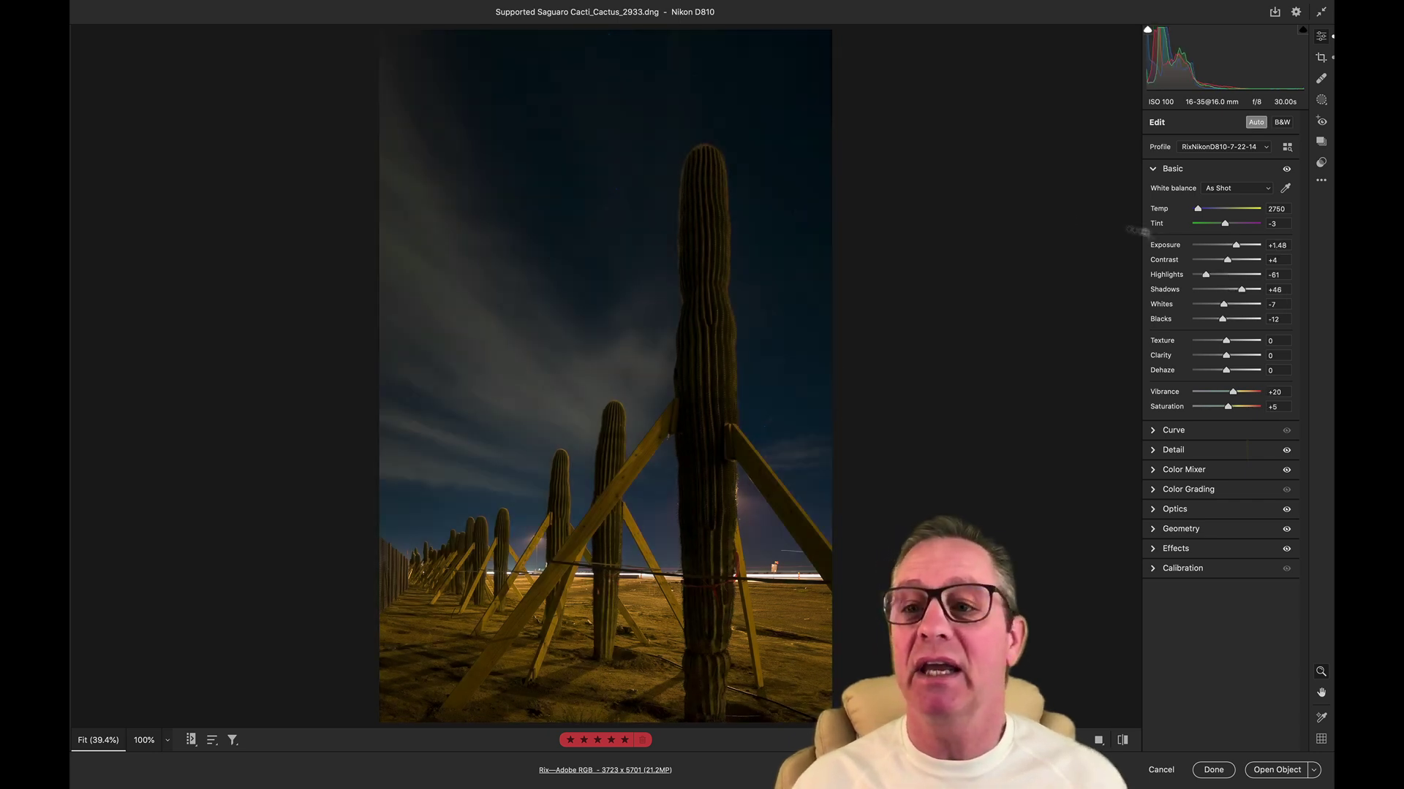
left_click_drag(1235, 247, 1253, 290)
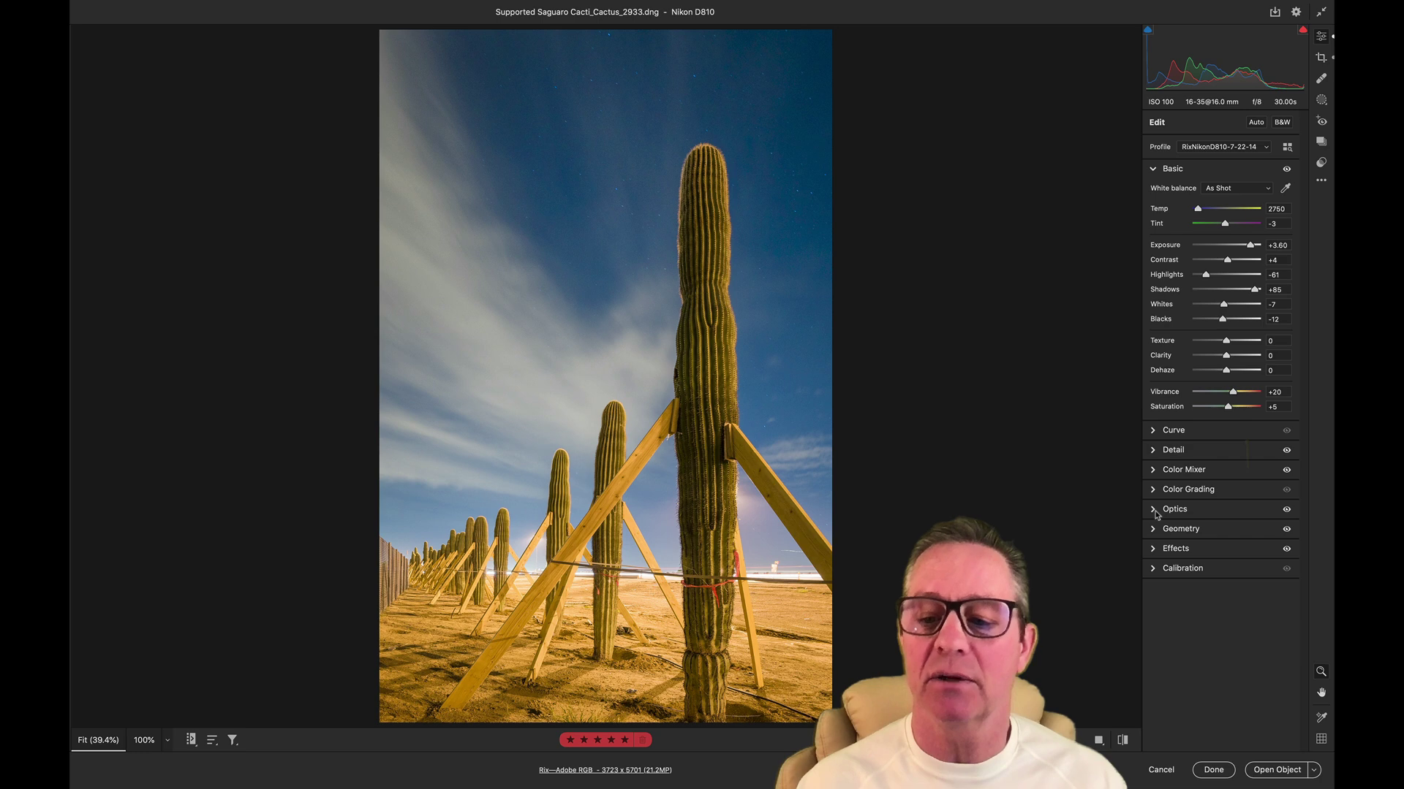
- Commit the cactus edit, clear the Bridge selection, hide Bridge and switch to DXOMARK in Safari
left_click(1200, 771)
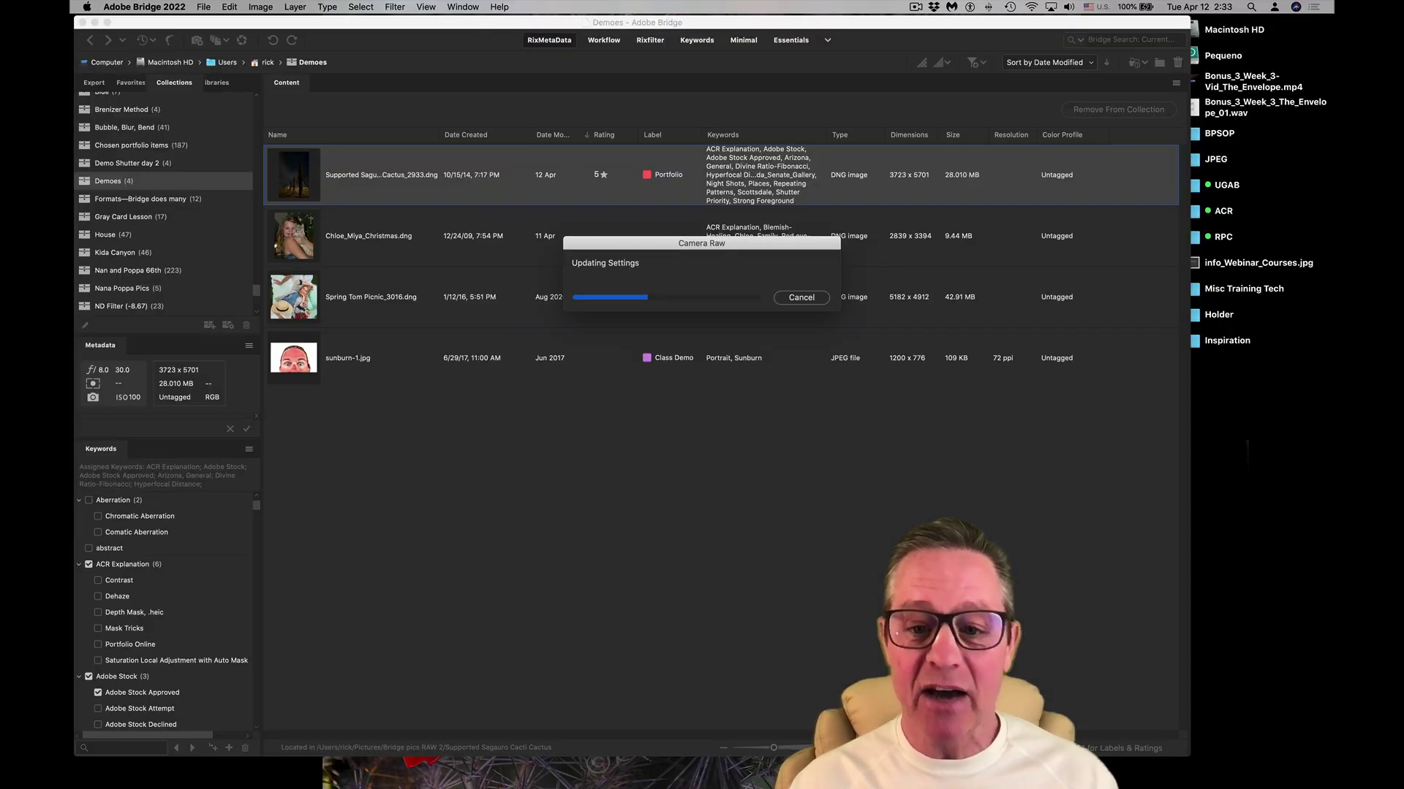
left_click(870, 528)
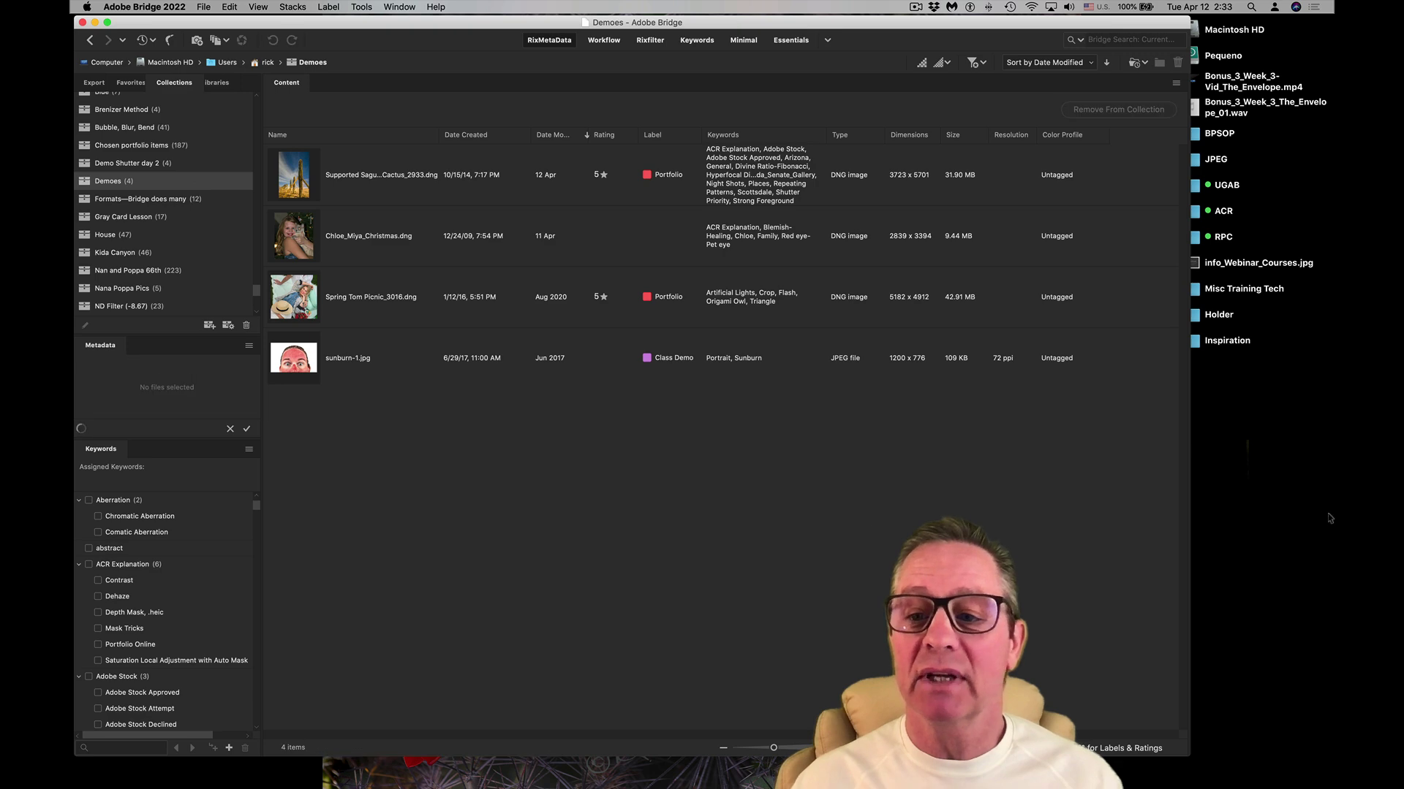
key("F11")
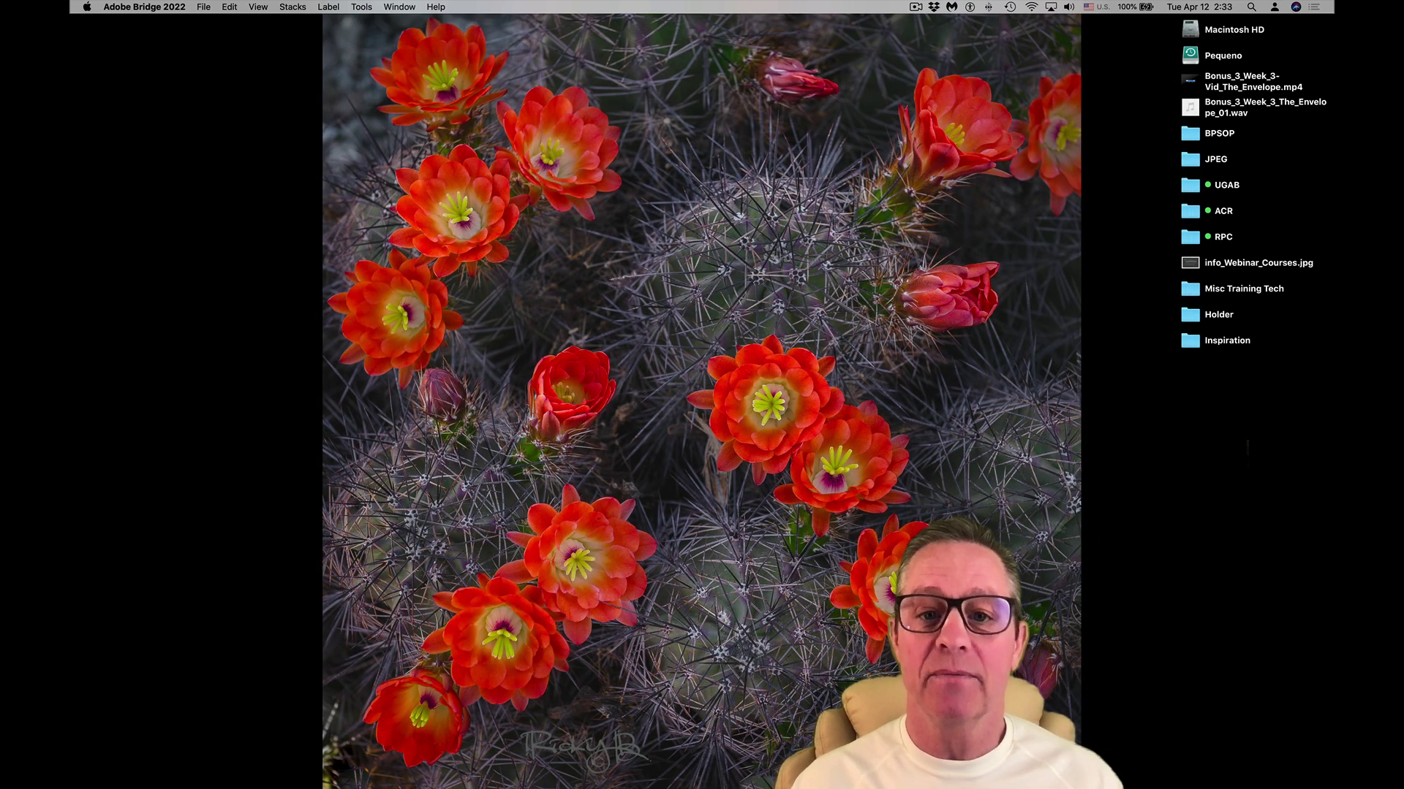
key("super+Tab")
key("super+Tab")
key("super+Tab")
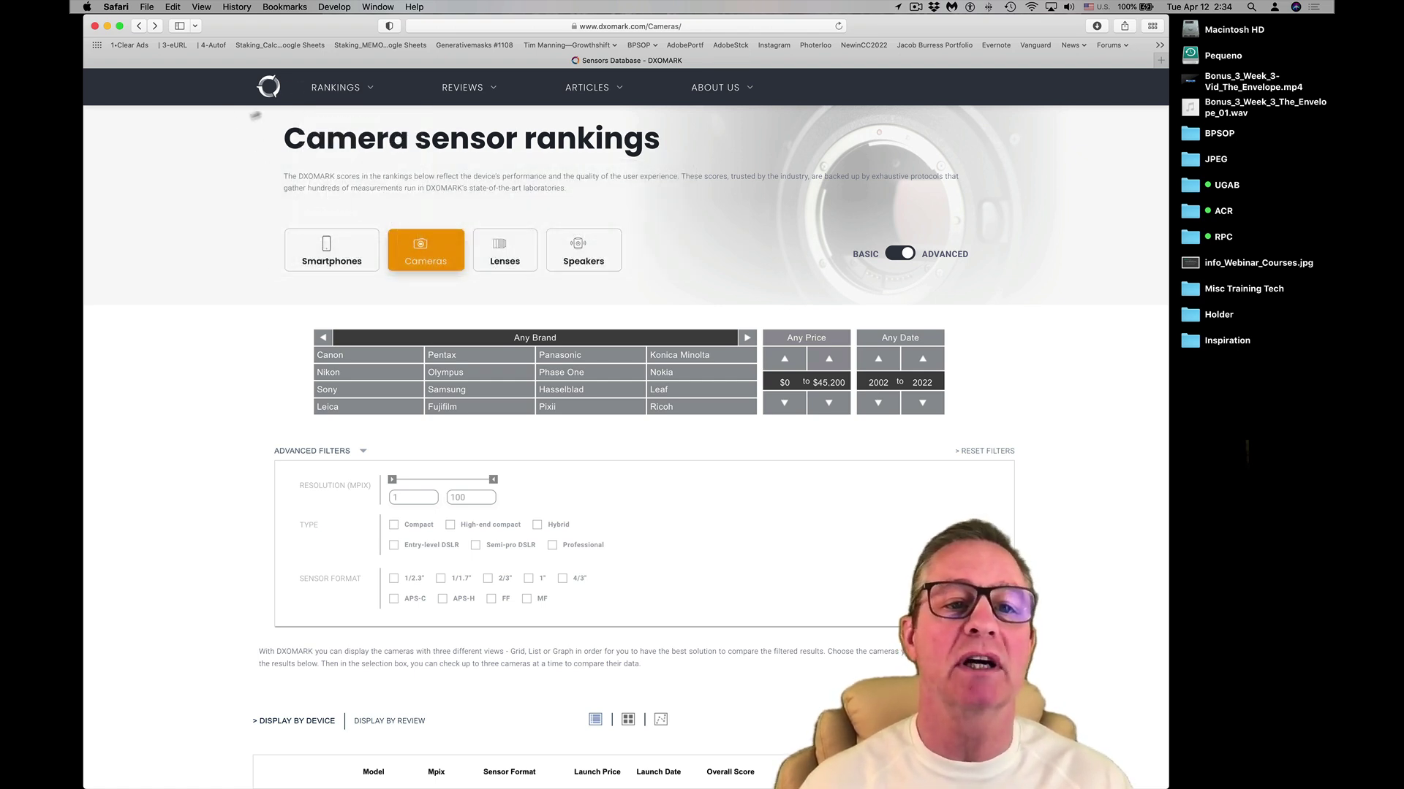
mouse_move(307, 92)
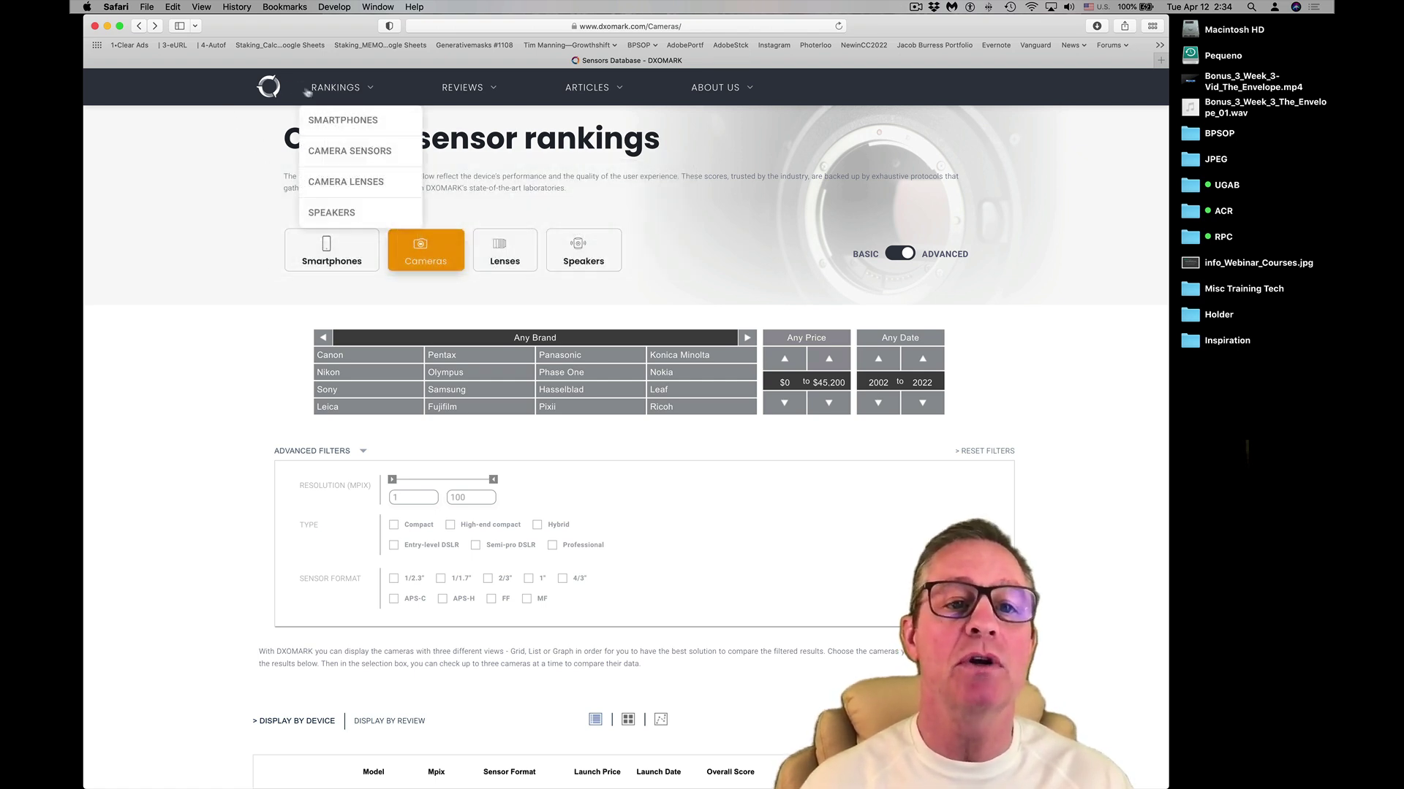
- Load Camera Sensors rankings and scroll to the table topped by the Hasselblad X1D-50c at 14.8
left_click(339, 154)
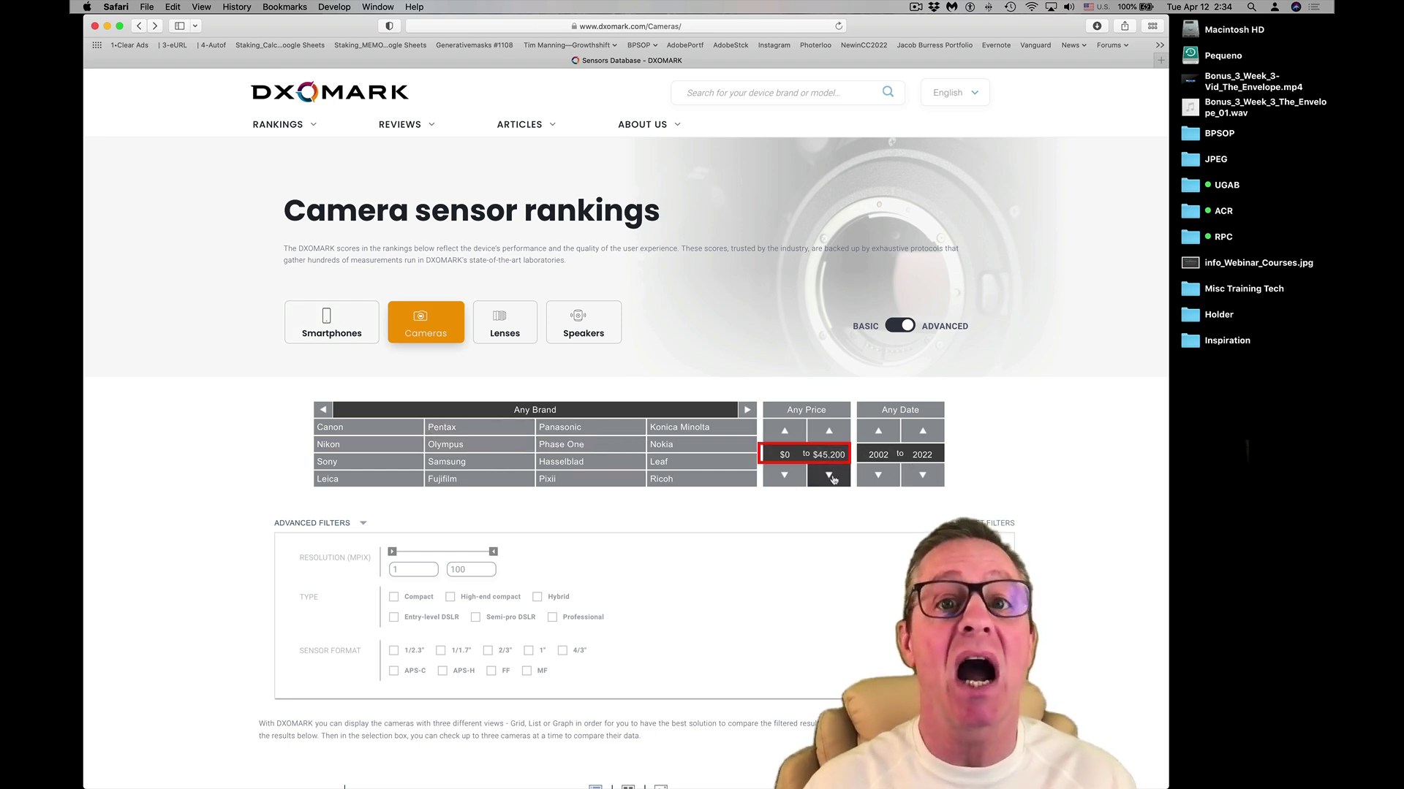
scroll(833, 480, "down", 5)
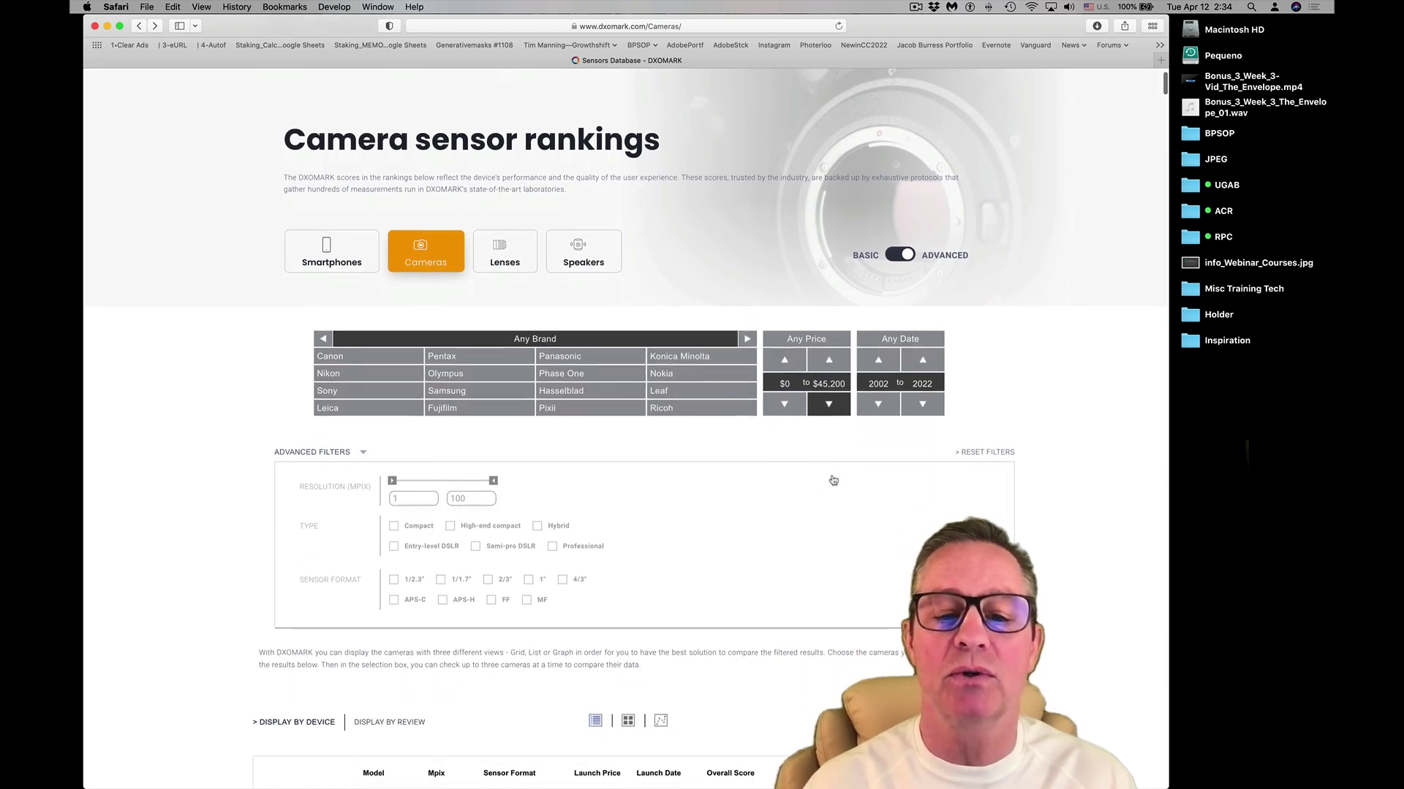
scroll(833, 481, "down", 2)
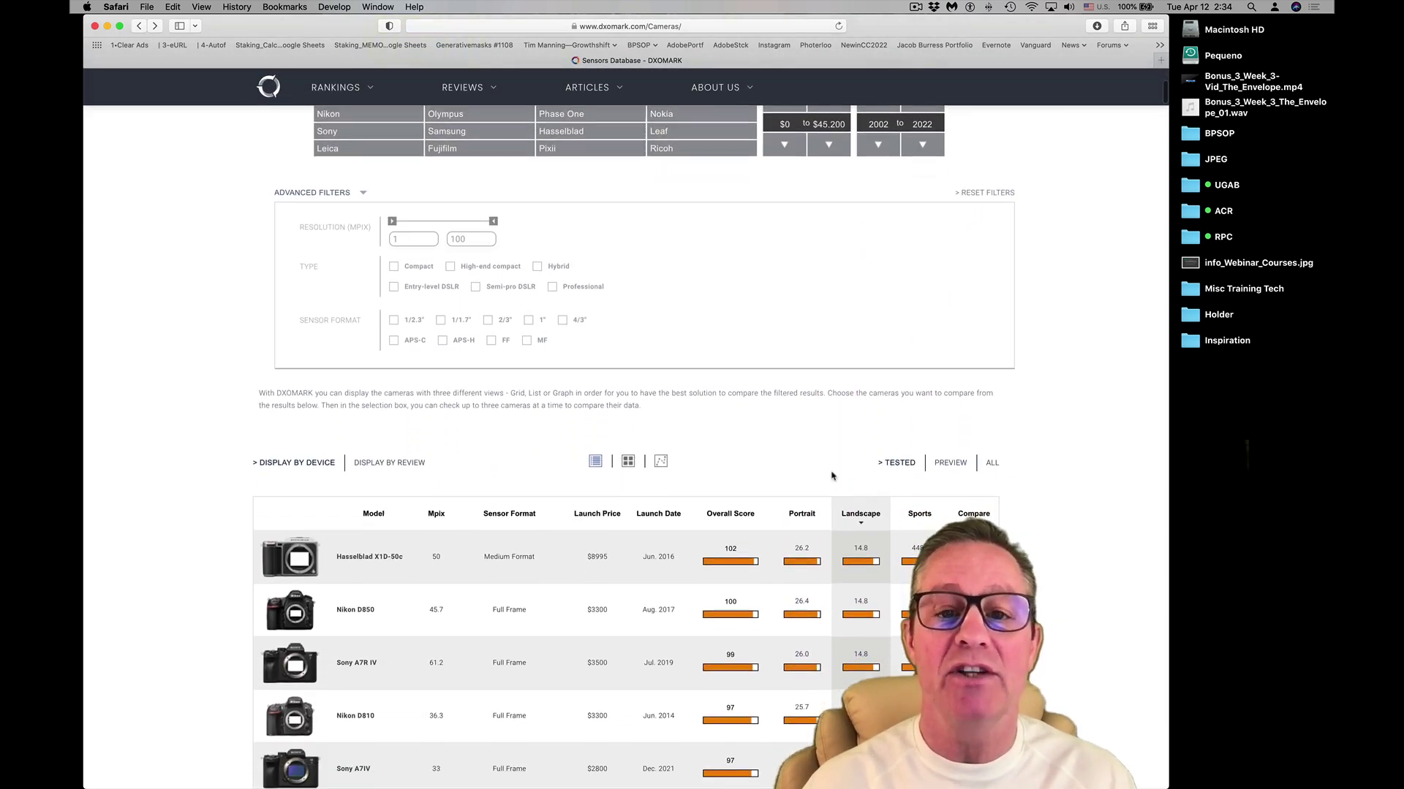
scroll(1069, 425, "down", 6)
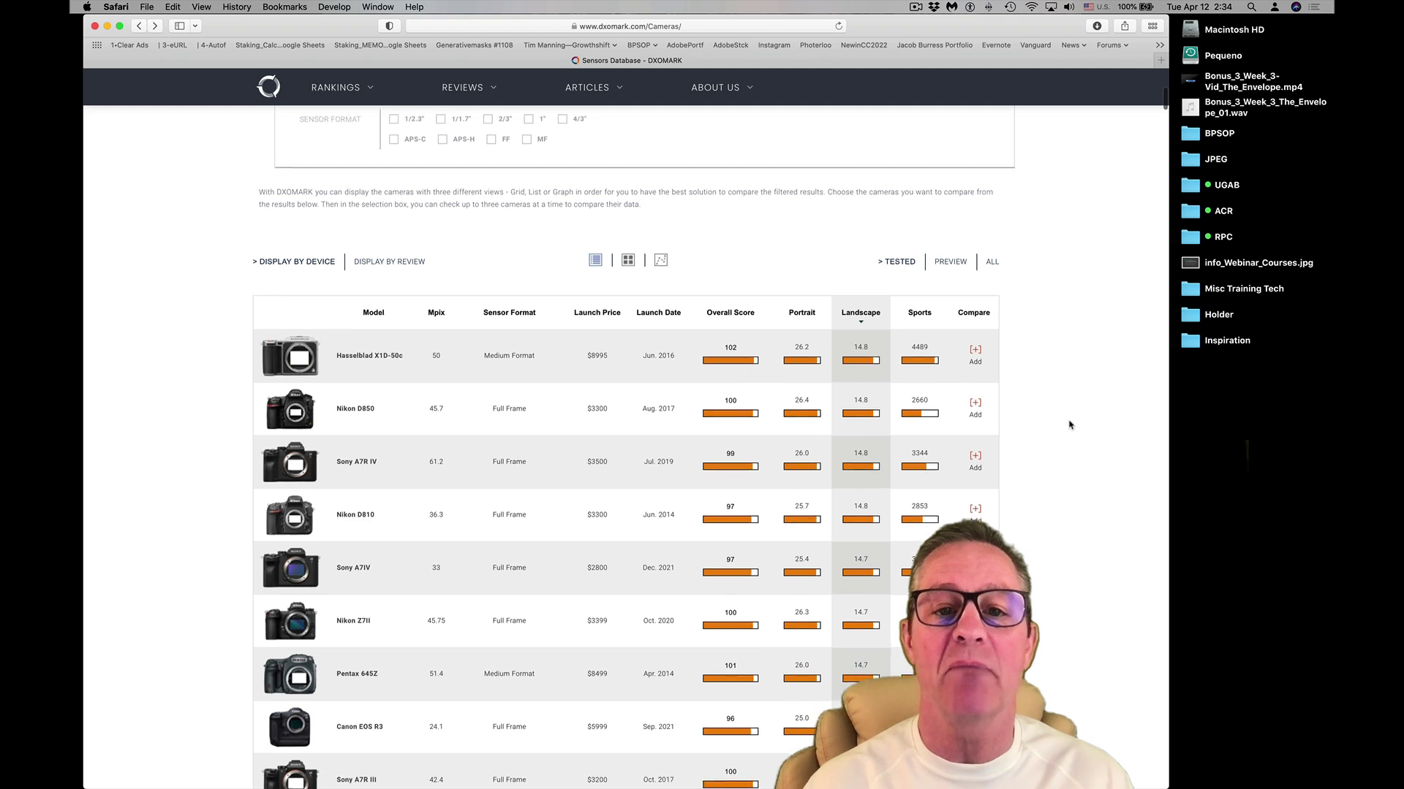
scroll(1069, 424, "down", 1)
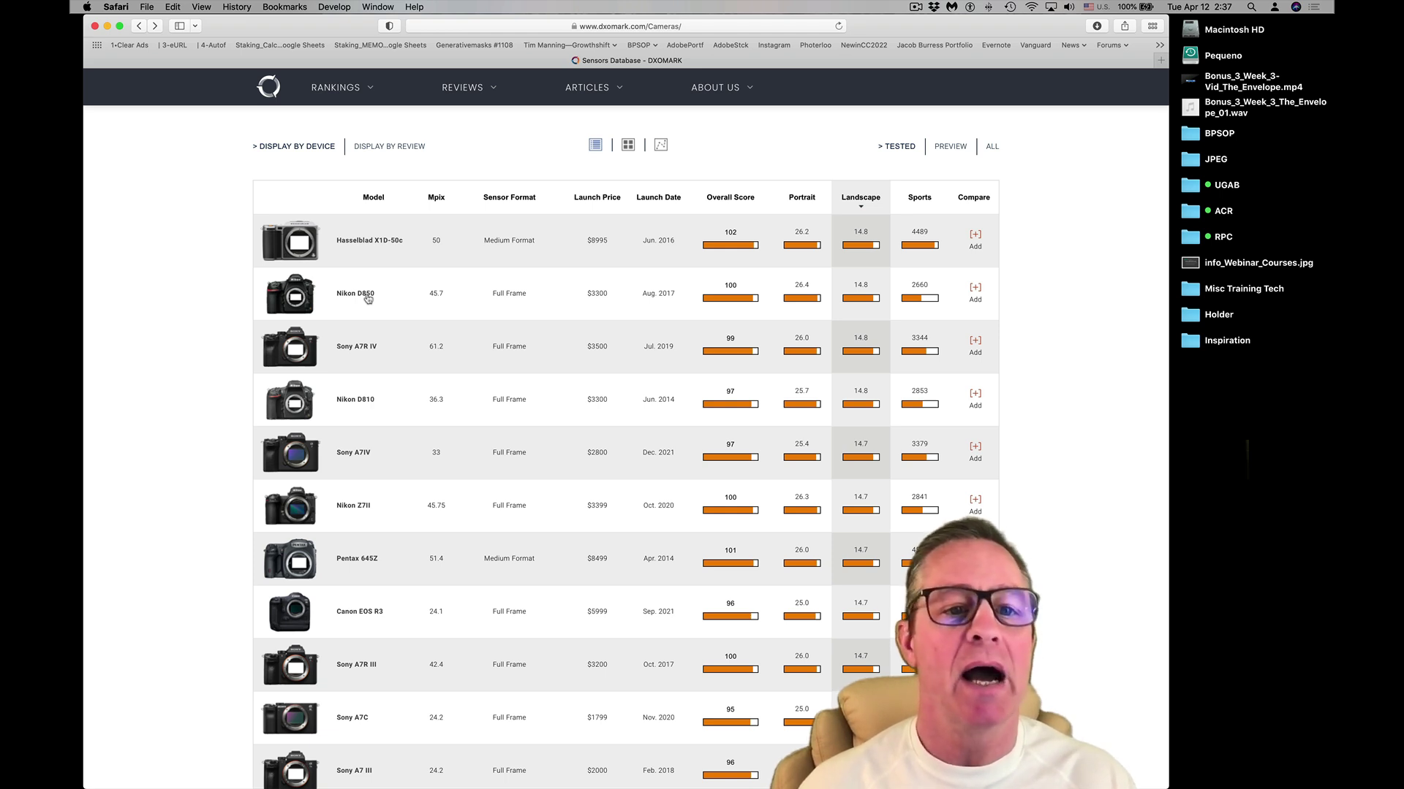
- Open the Nikon D850 from the table and view its Measurements ISO Sensitivity chart
left_click(357, 297)
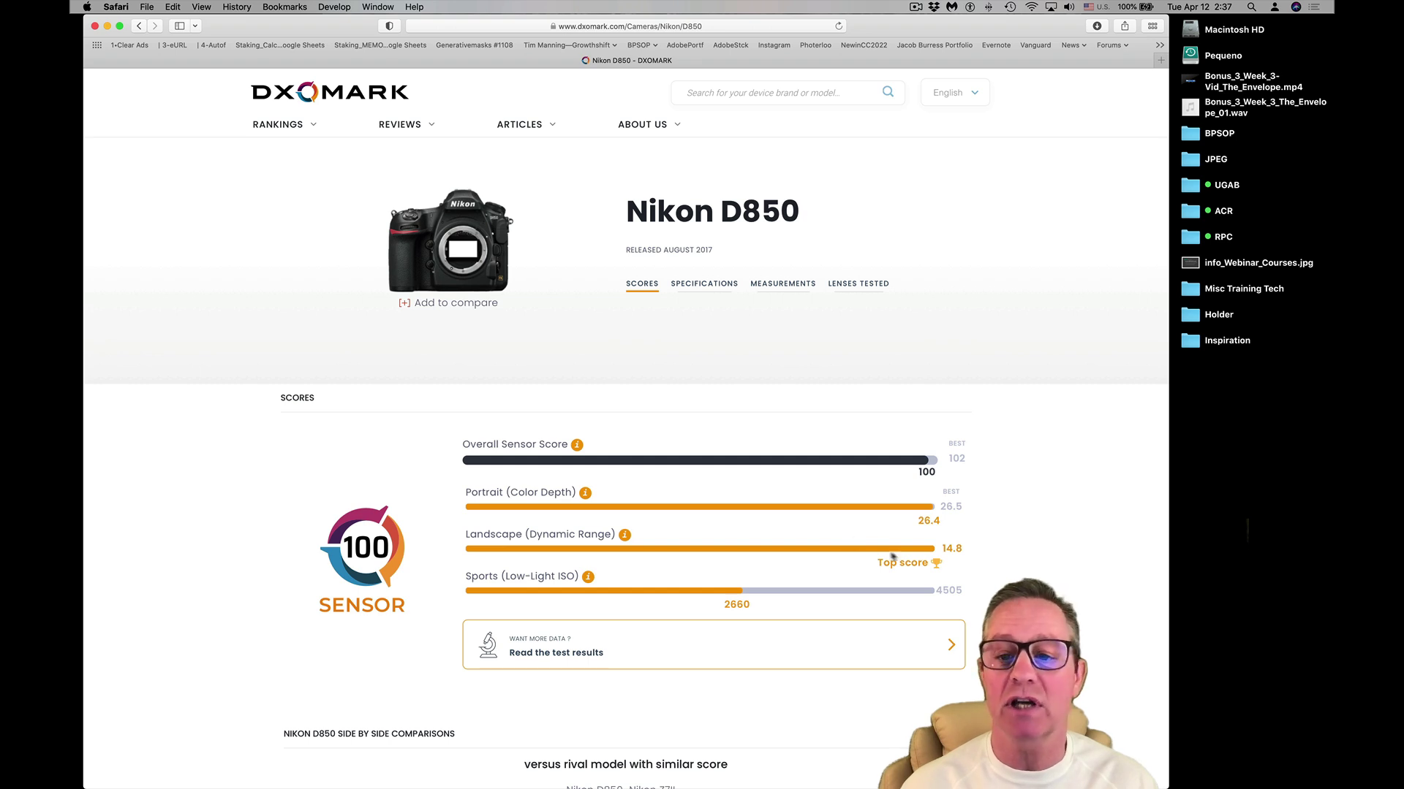
left_click(769, 291)
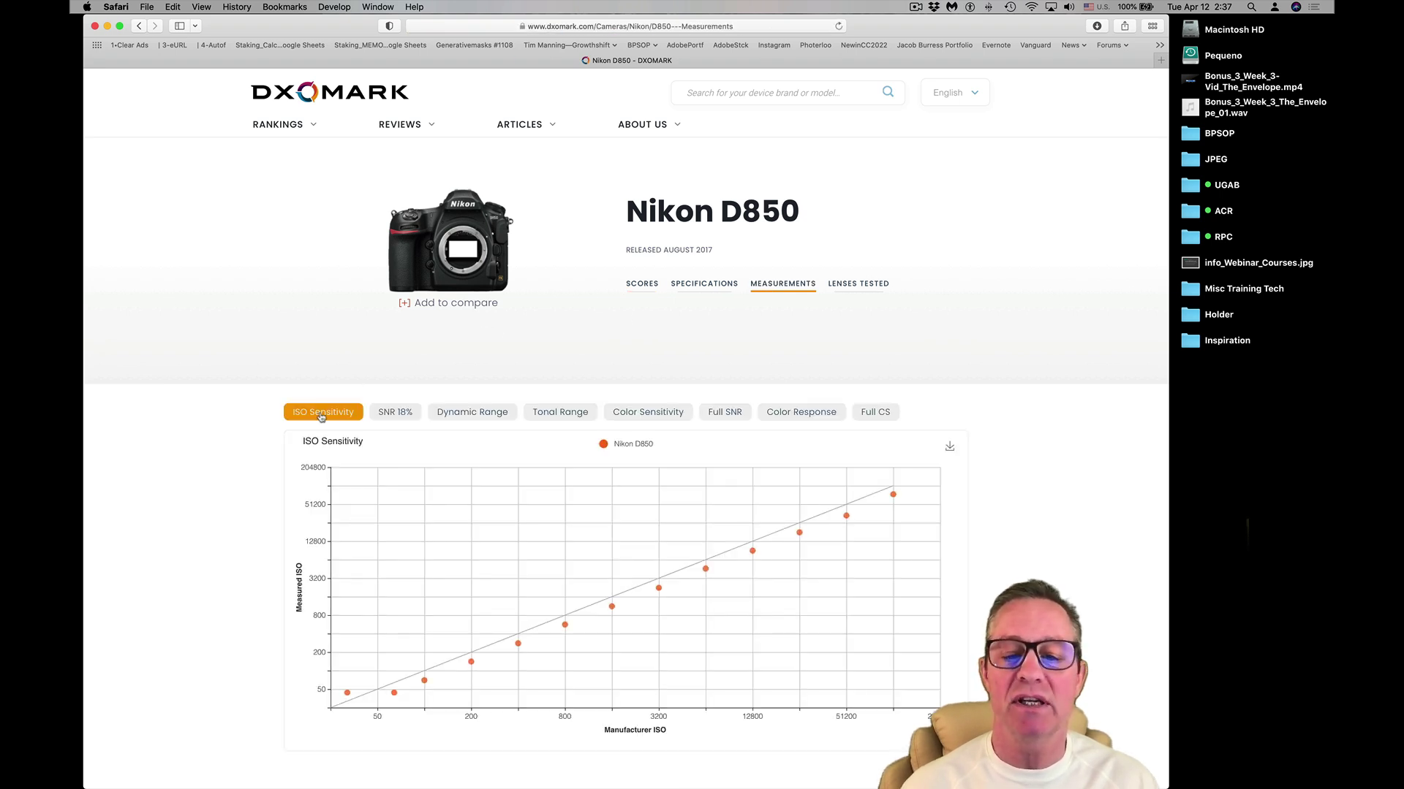
- Switch the D850 chart to Dynamic Range and scroll to see it fall from about 14.8 to 6 Ev
left_click(463, 417)
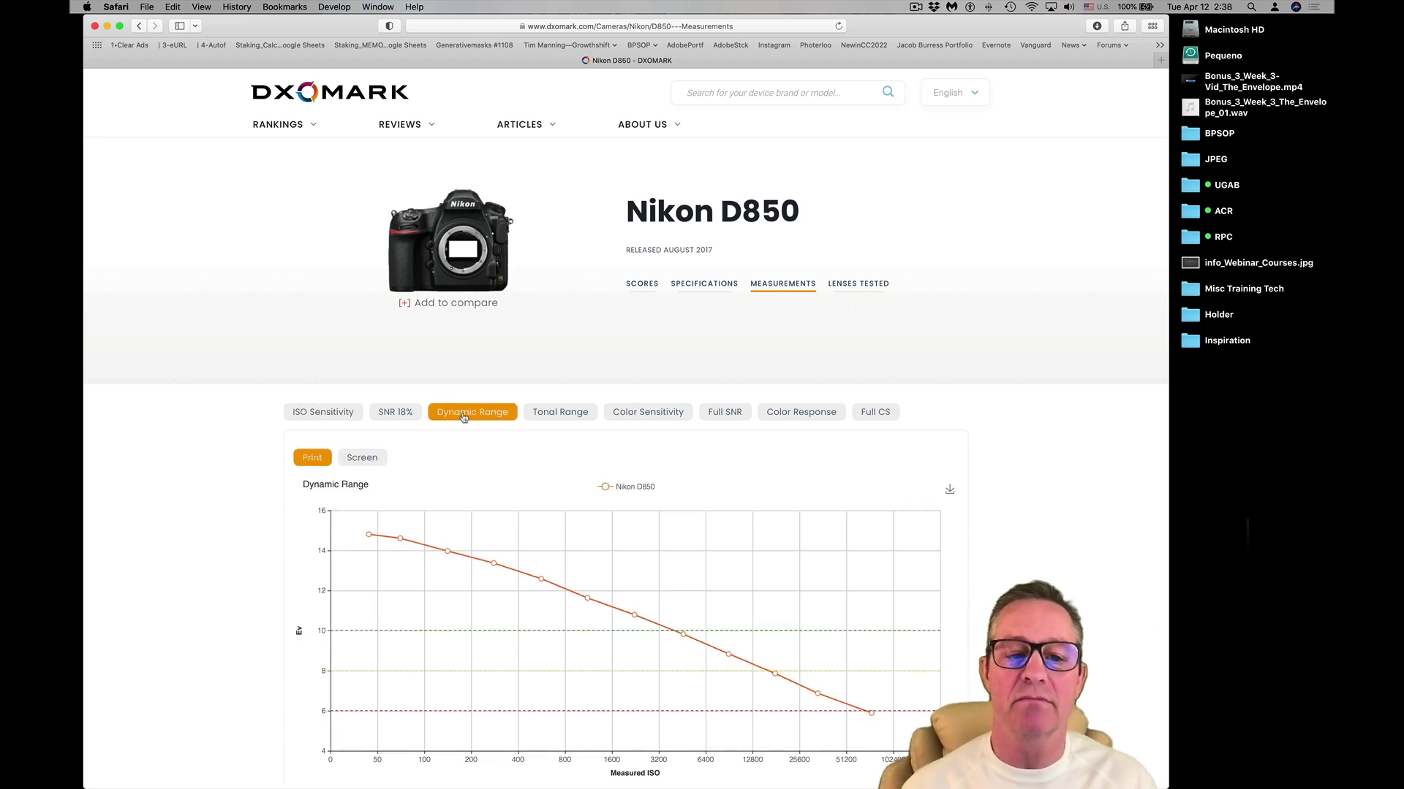
scroll(436, 435, "down", 3)
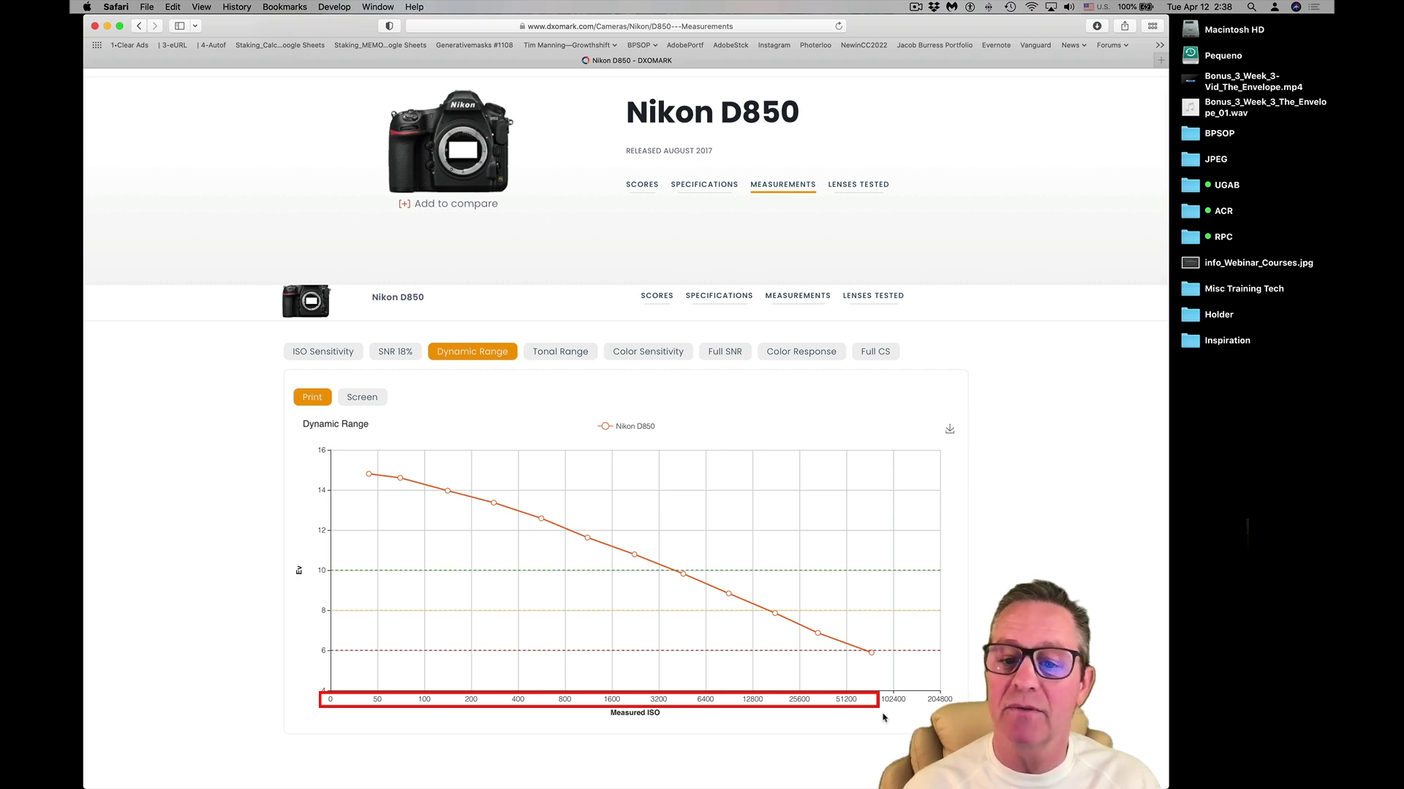
mouse_move(402, 482)
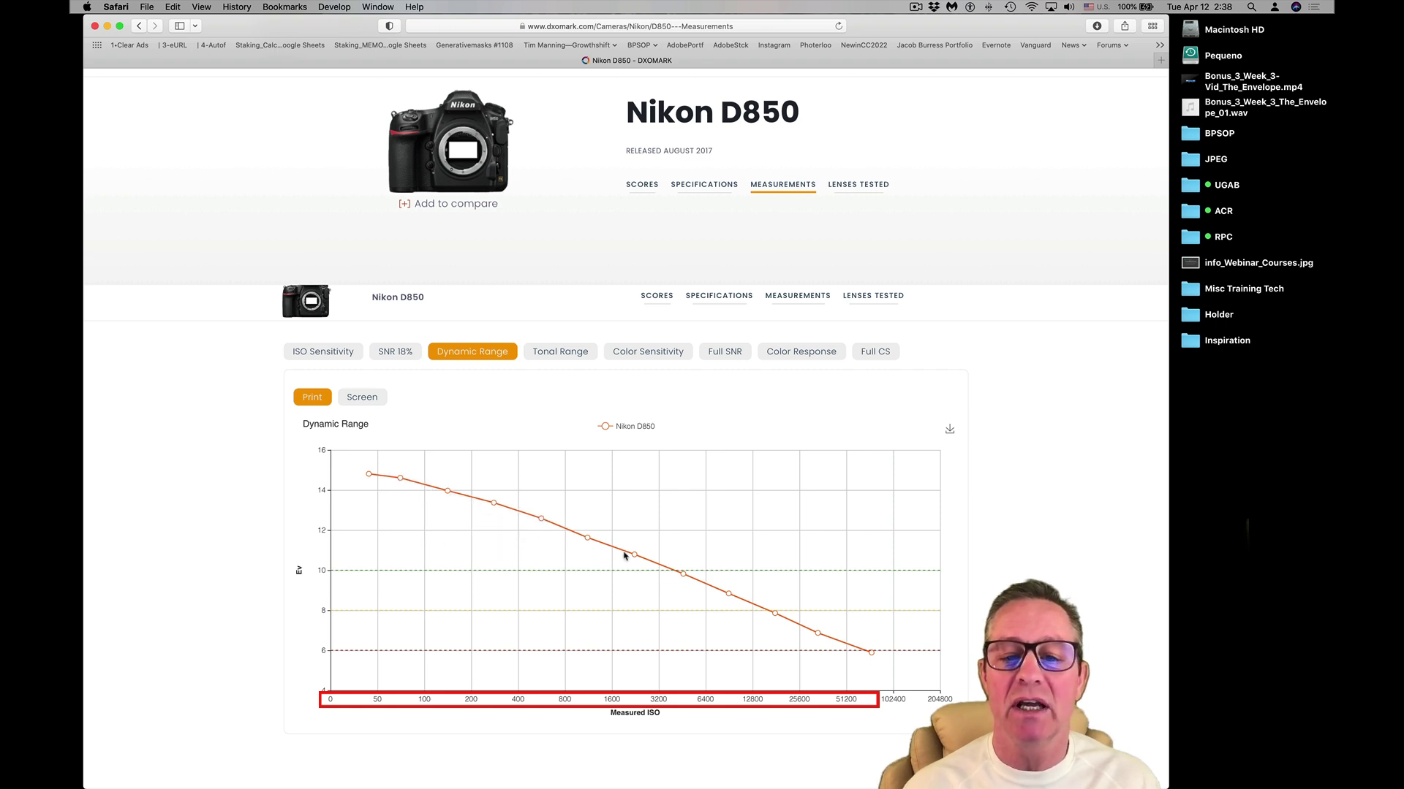